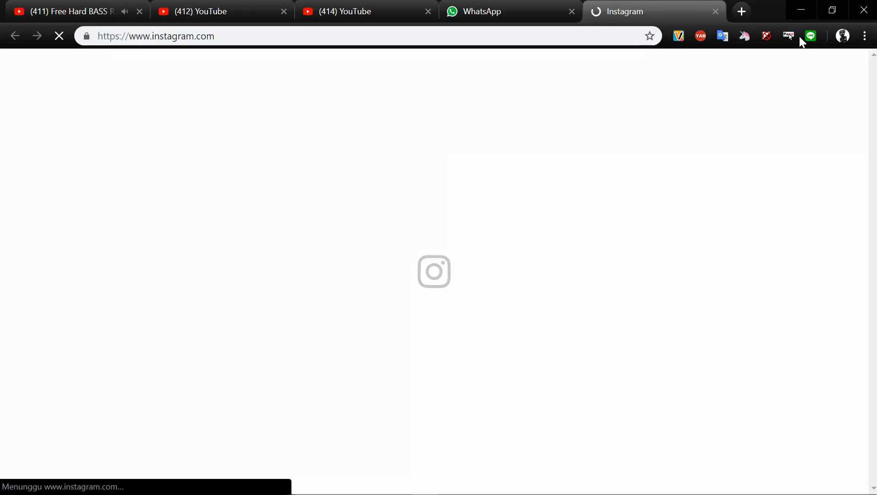
- Try the desktop's MOVIEXX1, DEVIANTART and FACEBOOK links, returning to the desktop after each page opens
{"action": "left_click", "coordinate": [802, 10]}
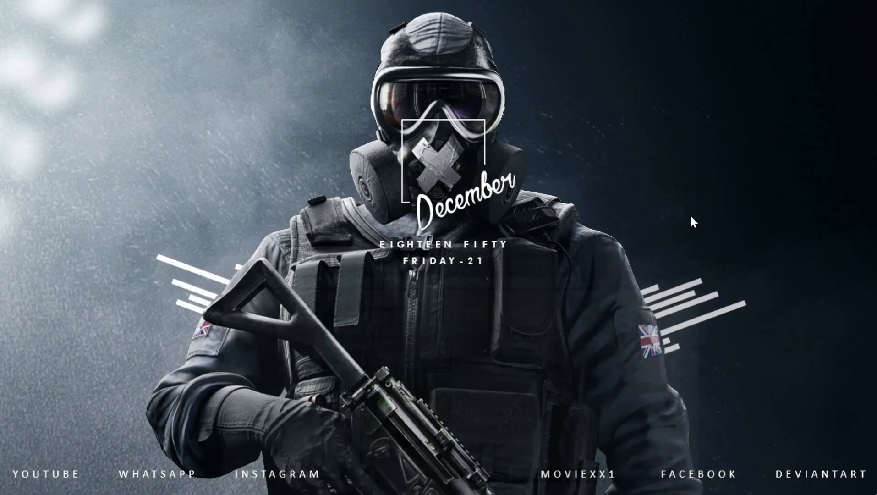
{"action": "left_click", "coordinate": [572, 471]}
{"action": "left_click", "coordinate": [802, 14]}
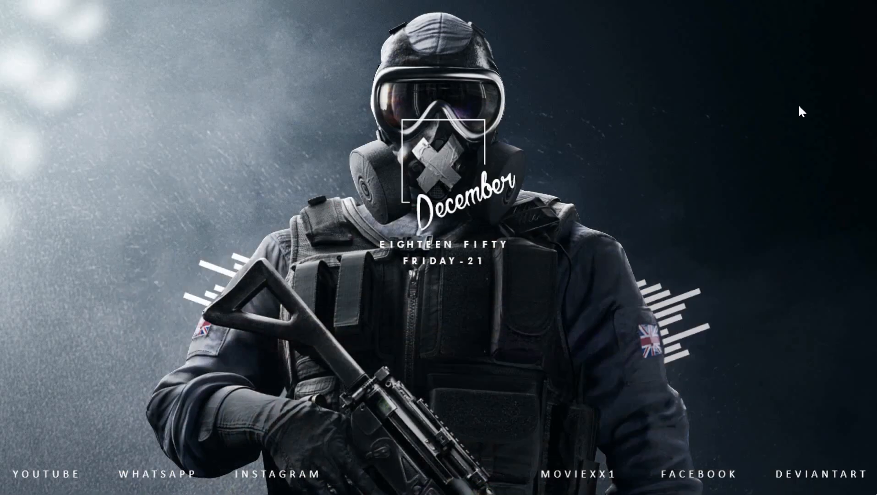
{"action": "left_click", "coordinate": [775, 477]}
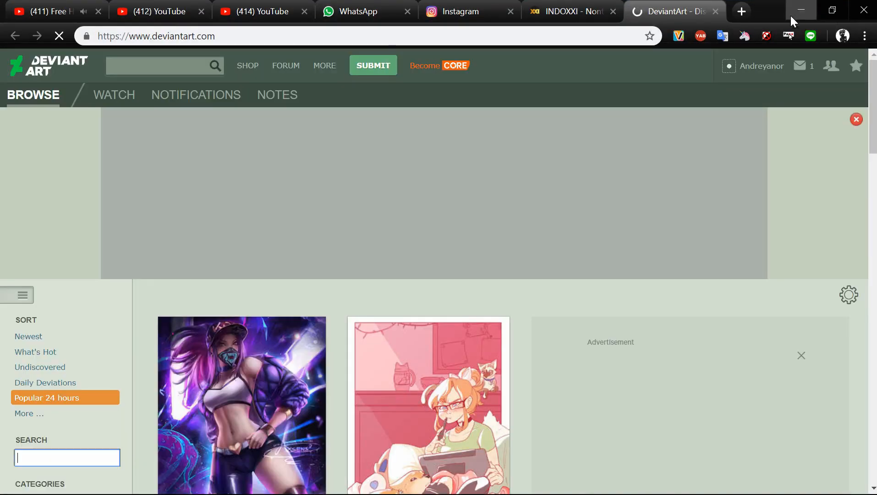
{"action": "left_click", "coordinate": [802, 11]}
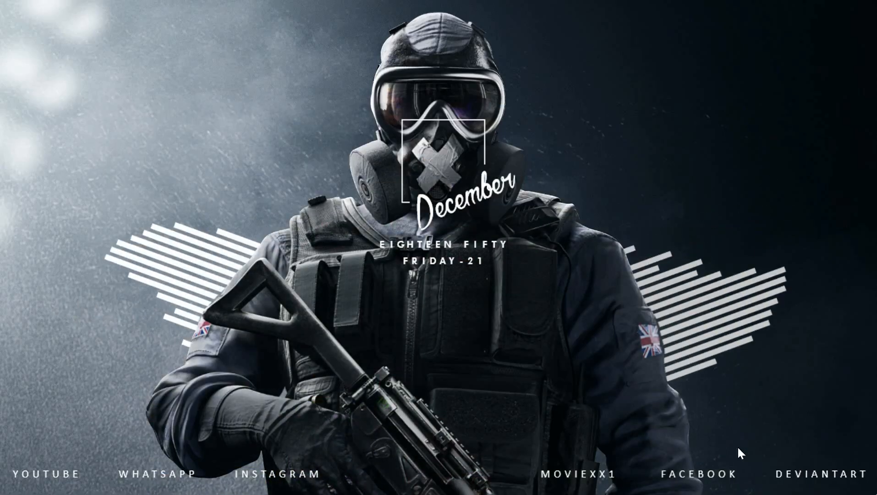
{"action": "left_click", "coordinate": [702, 477]}
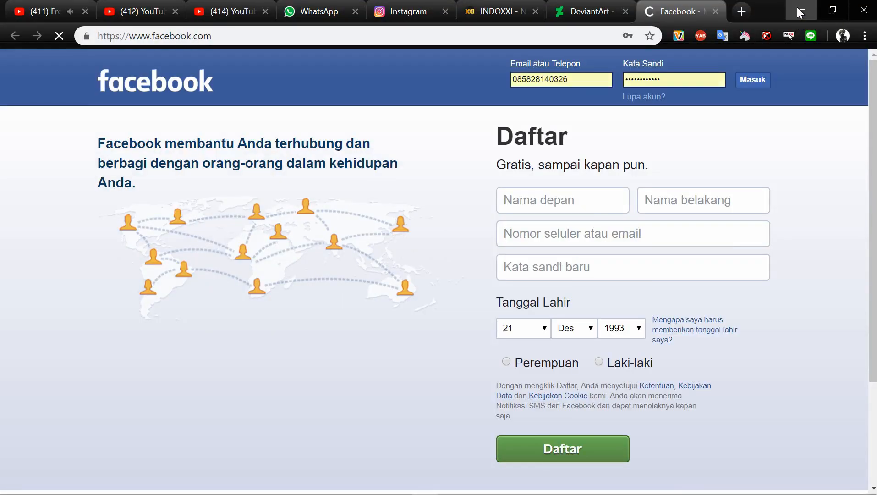
{"action": "left_click", "coordinate": [800, 11]}
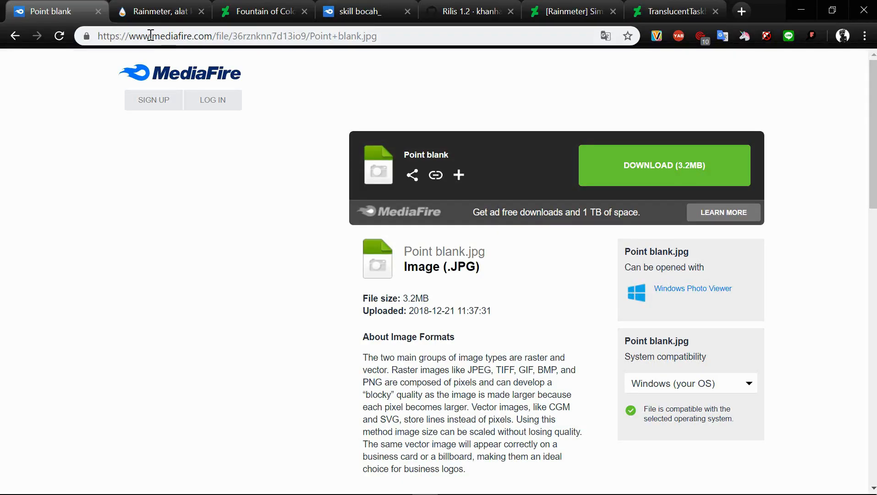
- Download Point blank.jpg from MediaFire into the unduhan folder on drive D and show the file in its folder
{"action": "left_click", "coordinate": [635, 168]}
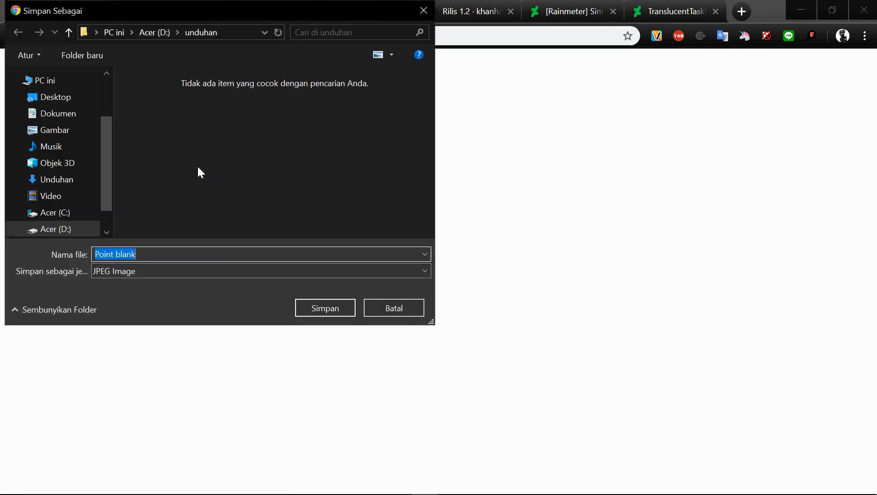
{"action": "left_click", "coordinate": [325, 308]}
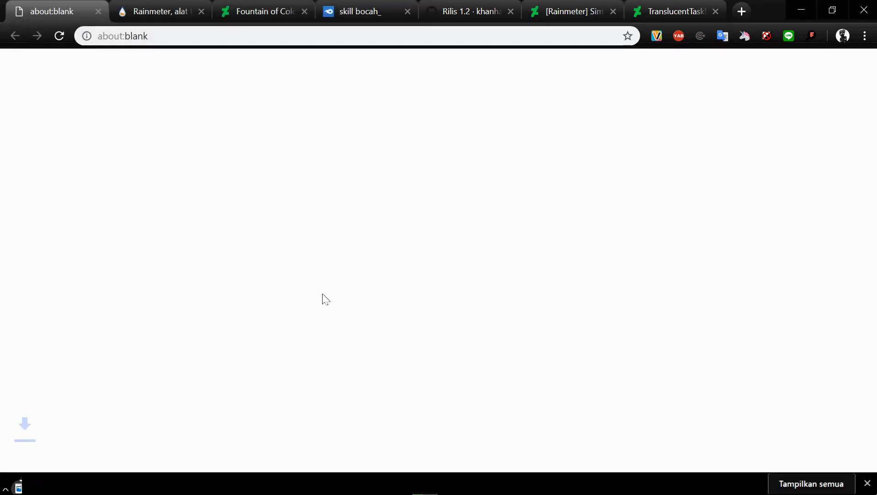
{"action": "right_click", "coordinate": [102, 472]}
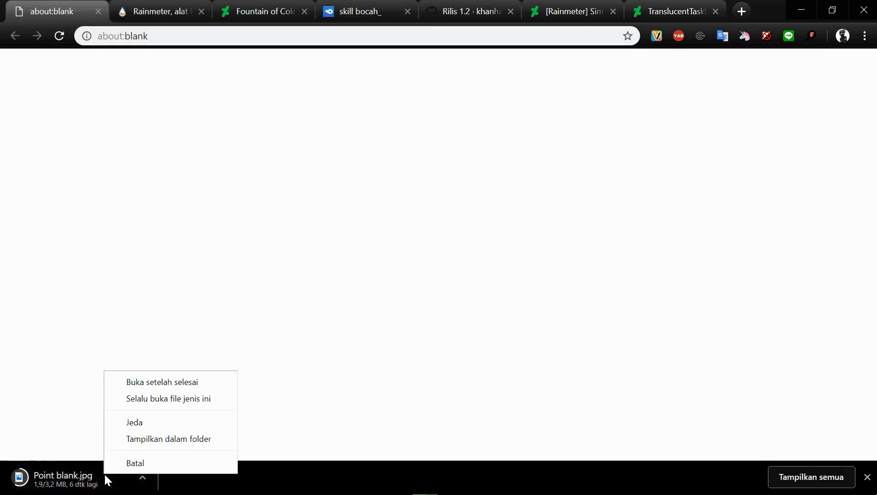
{"action": "left_click", "coordinate": [149, 440]}
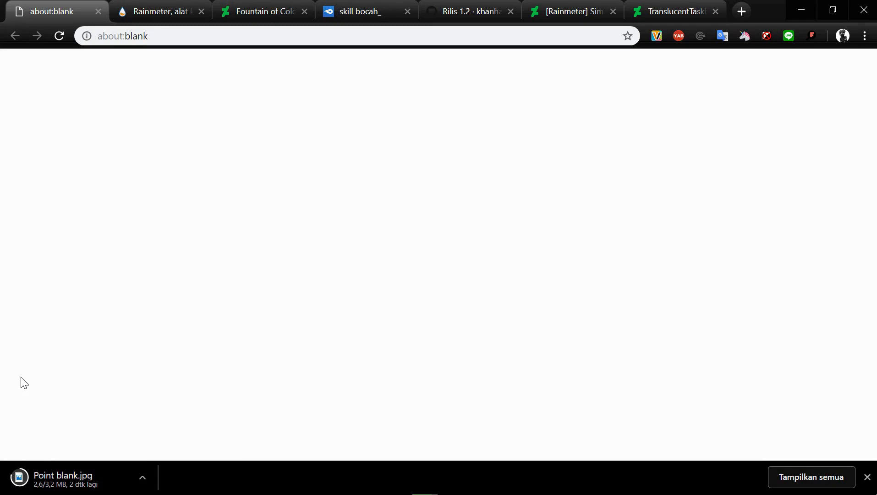
{"action": "right_click", "coordinate": [108, 480]}
{"action": "left_click", "coordinate": [172, 447]}
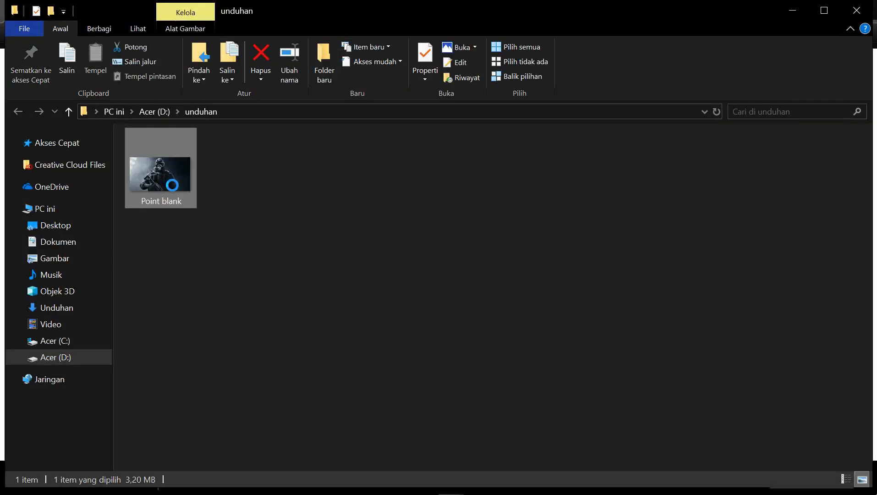
- Copy the Point blank image from the unduhan folder into the Desktop folder
{"action": "right_click", "coordinate": [161, 172]}
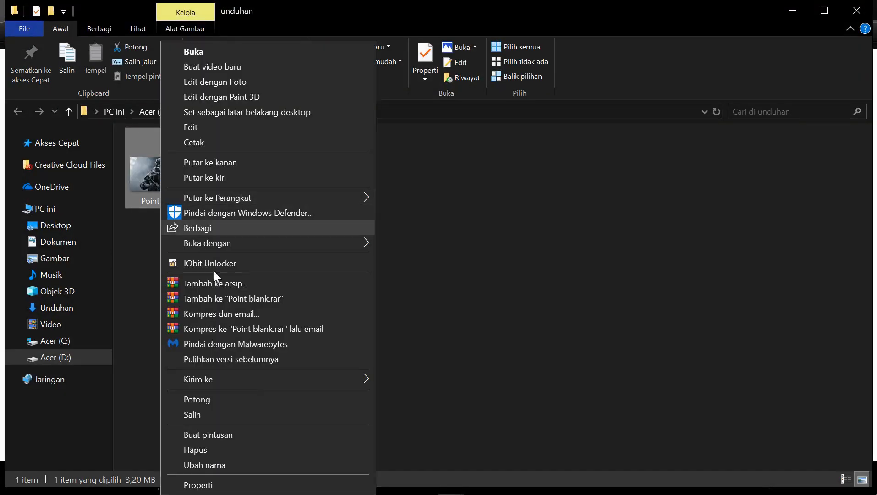
{"action": "left_click", "coordinate": [243, 414]}
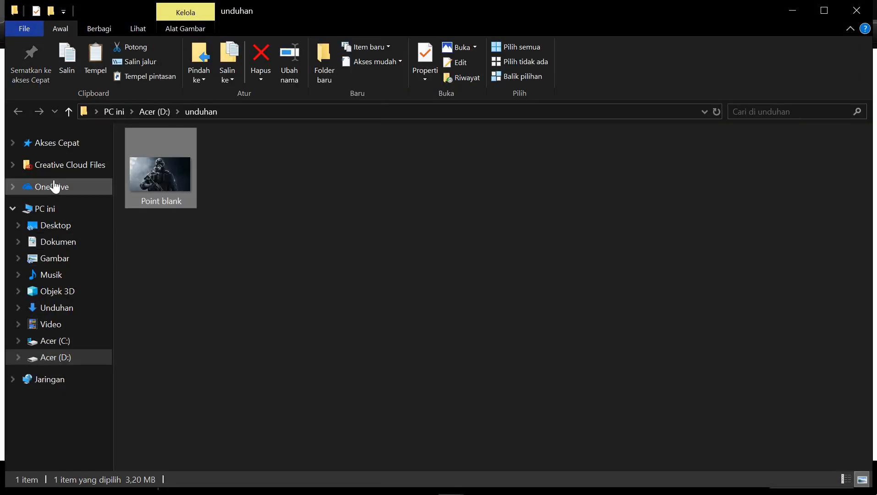
{"action": "left_click", "coordinate": [57, 226]}
{"action": "right_click", "coordinate": [328, 280]}
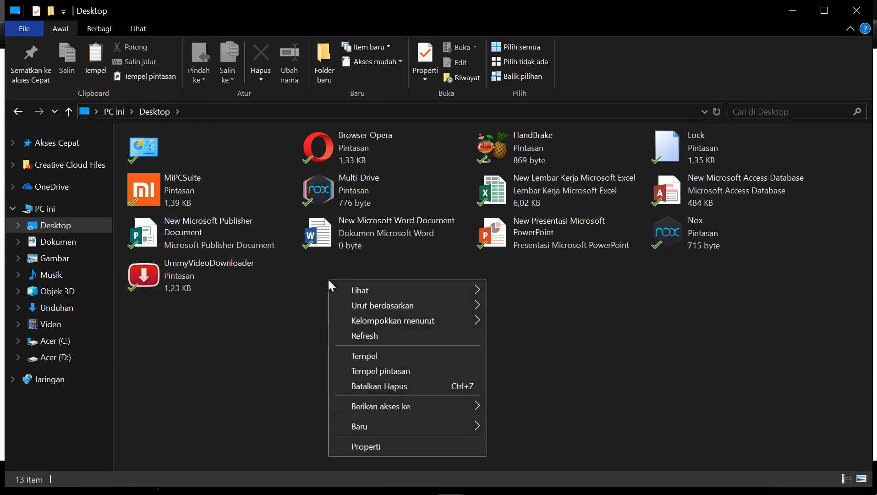
{"action": "left_click", "coordinate": [377, 357]}
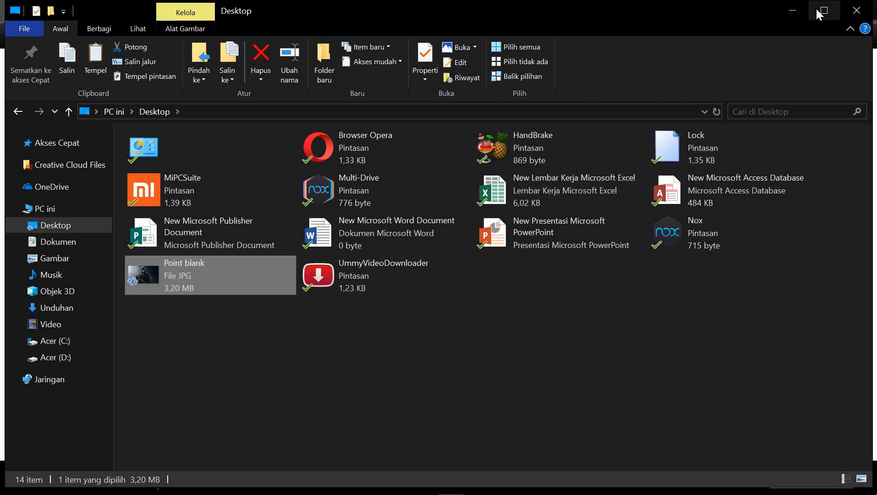
- Return to the desktop and set the Point blank image as the desktop background
{"action": "left_click", "coordinate": [801, 10]}
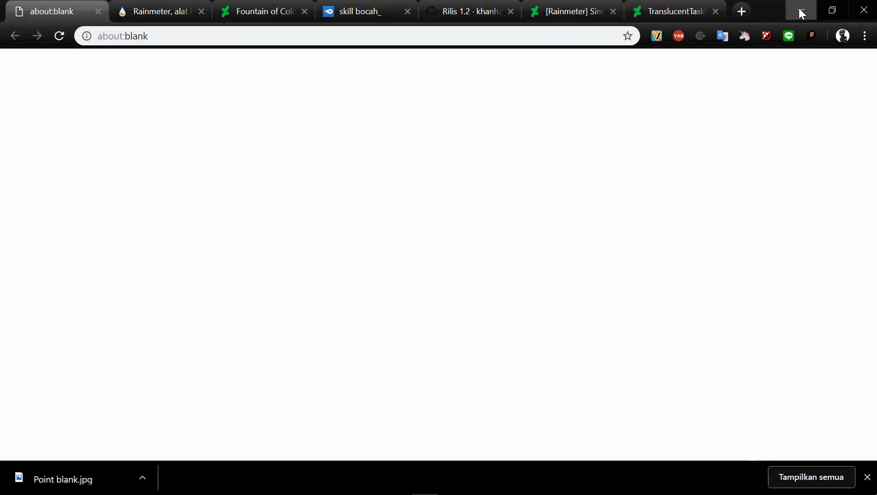
{"action": "left_click", "coordinate": [800, 10]}
{"action": "double_click", "coordinate": [174, 27]}
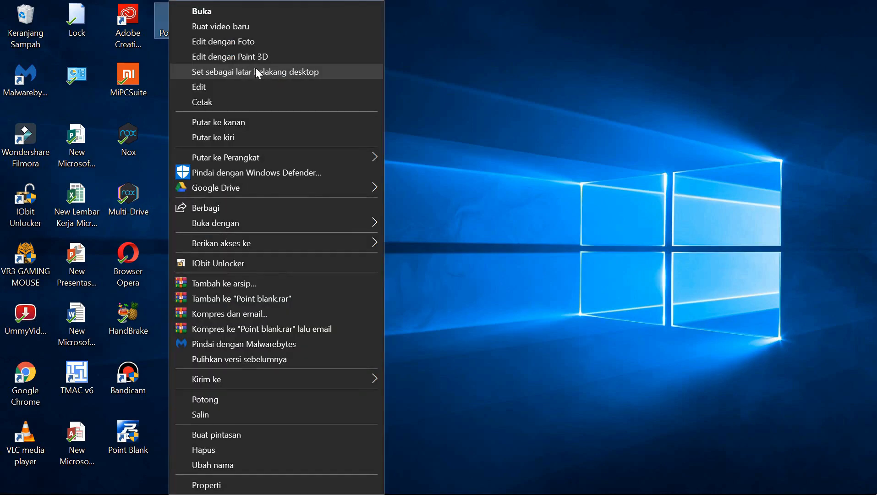
{"action": "left_click", "coordinate": [248, 72]}
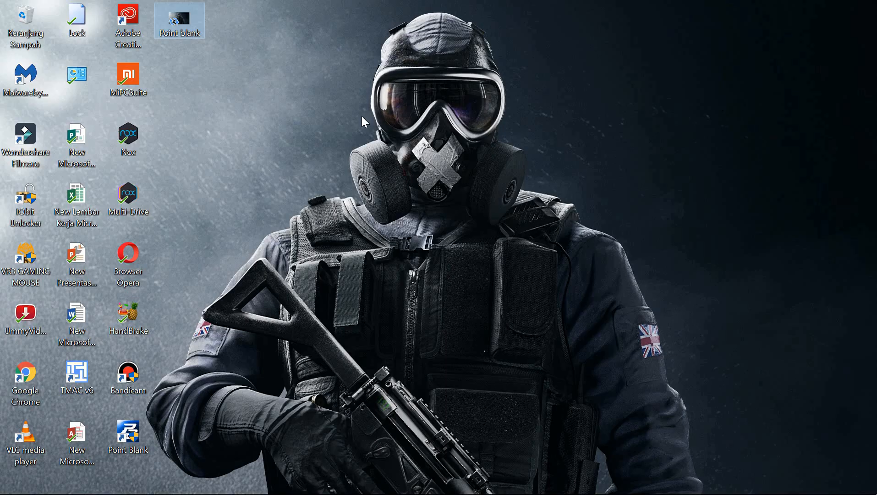
- Set the background picture's fit to Rentangkan in the personalization settings and close them
{"action": "right_click", "coordinate": [265, 106]}
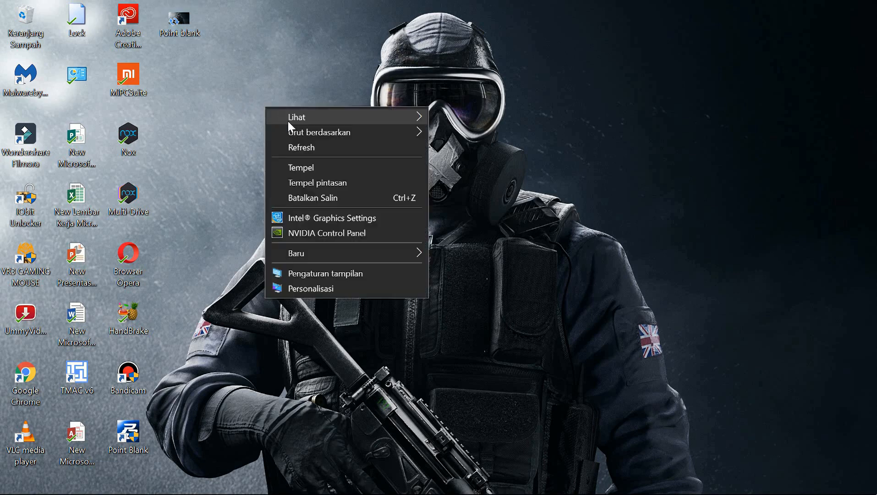
{"action": "left_click", "coordinate": [330, 288]}
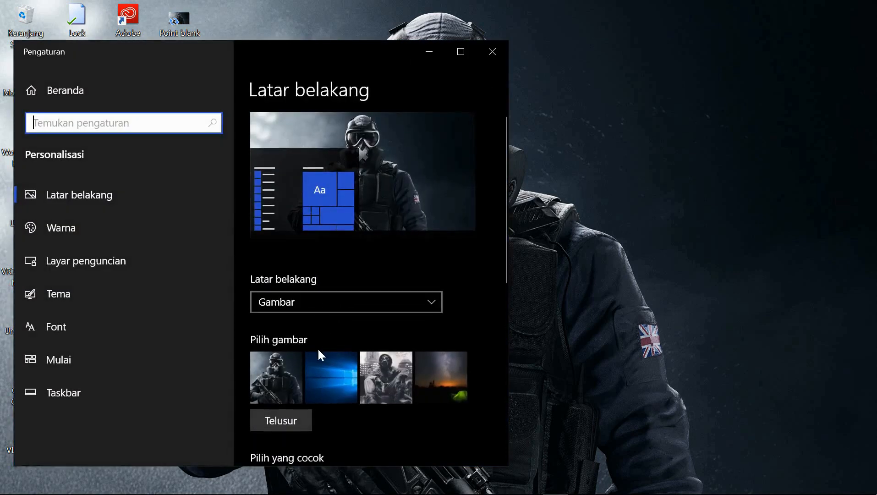
{"action": "scroll", "coordinate": [317, 349], "scroll_direction": "down", "scroll_amount": 4}
{"action": "scroll", "coordinate": [319, 359], "scroll_direction": "up", "scroll_amount": 3}
{"action": "scroll", "coordinate": [320, 358], "scroll_direction": "down", "scroll_amount": 1}
{"action": "left_click", "coordinate": [320, 353]}
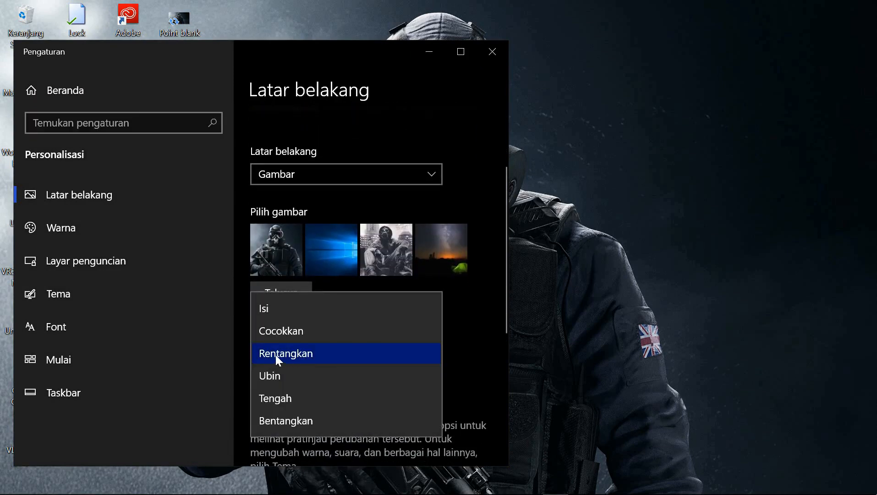
{"action": "left_click", "coordinate": [289, 356]}
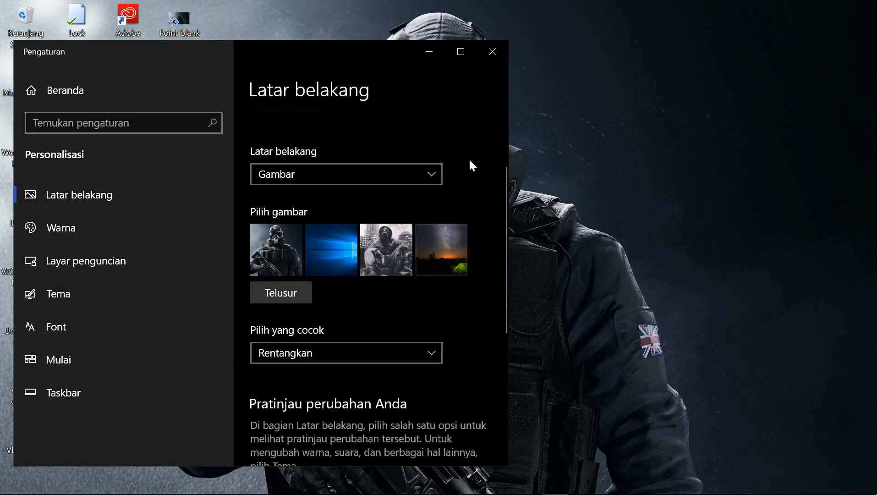
{"action": "left_click", "coordinate": [494, 52]}
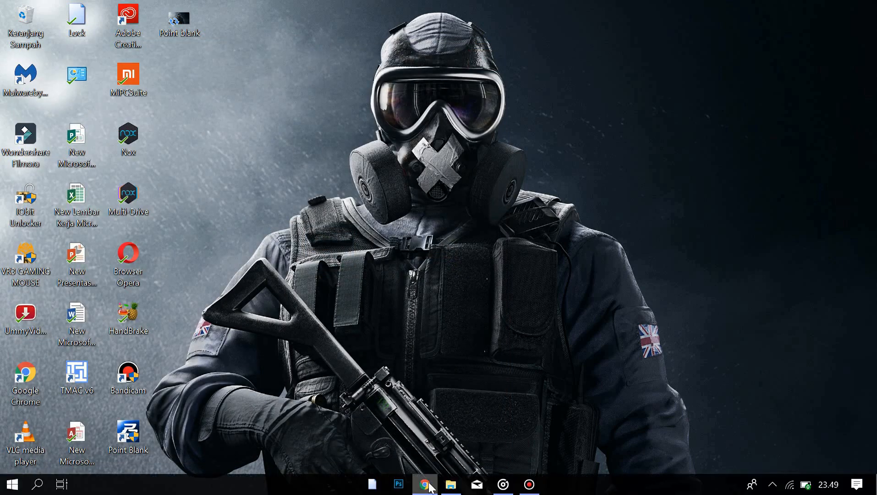
- In Chrome, download the Rainmeter 4.2 final release from rainmeter.net into the unduhan folder and show the installer there
{"action": "left_click", "coordinate": [425, 483]}
{"action": "left_click", "coordinate": [167, 10]}
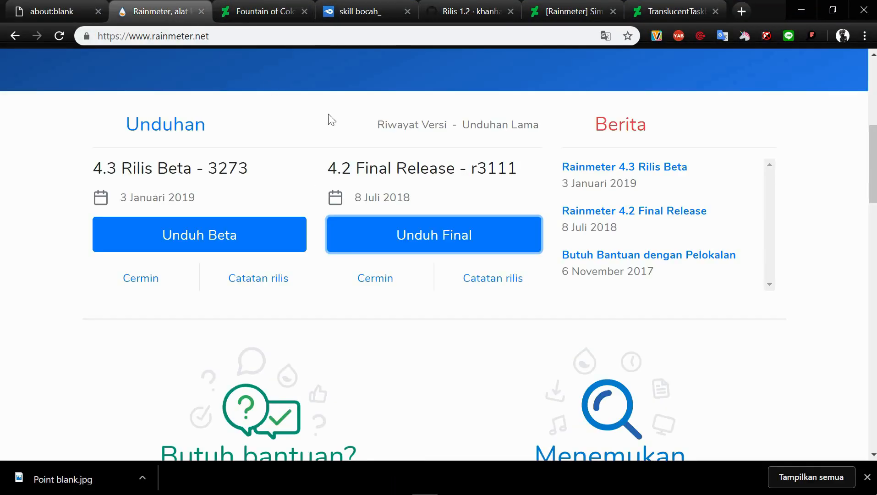
{"action": "left_click", "coordinate": [417, 247]}
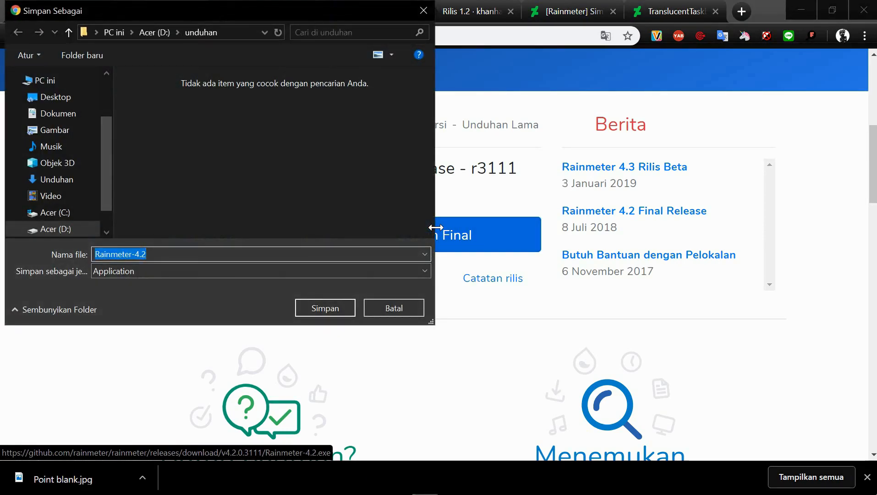
{"action": "left_click", "coordinate": [332, 308]}
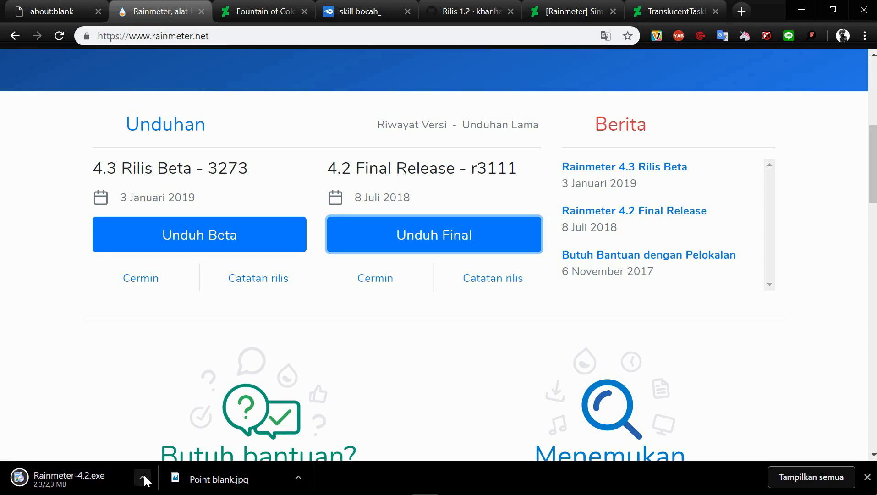
{"action": "left_click", "coordinate": [144, 476]}
{"action": "left_click", "coordinate": [176, 431]}
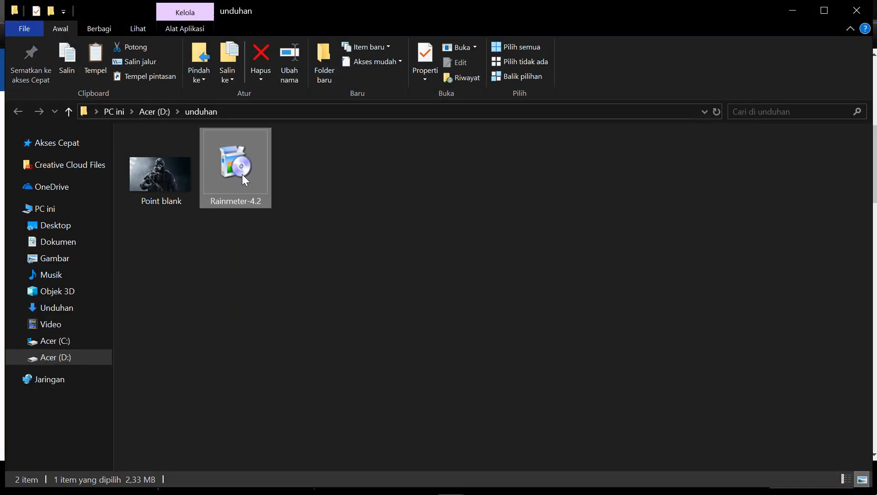
- Run the Rainmeter-4.2 installer in Indonesian with the standard installation, and finish it with Rainmeter set to launch
{"action": "double_click", "coordinate": [235, 170]}
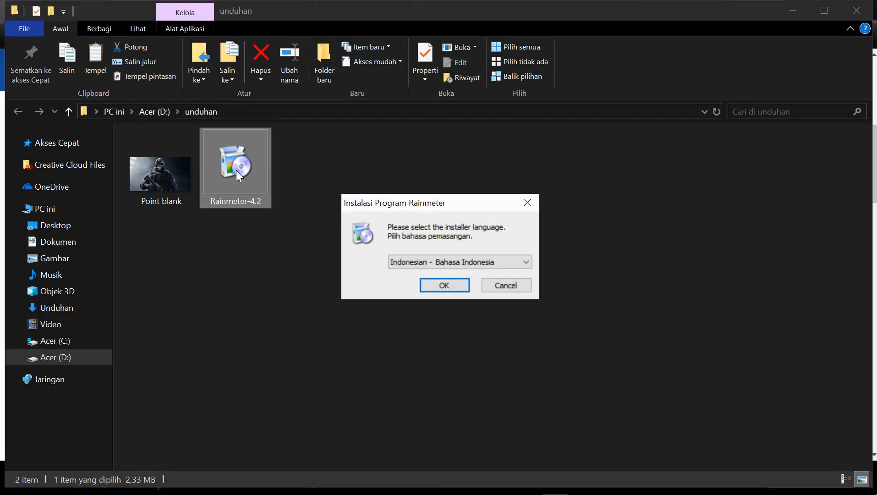
{"action": "left_click", "coordinate": [449, 286]}
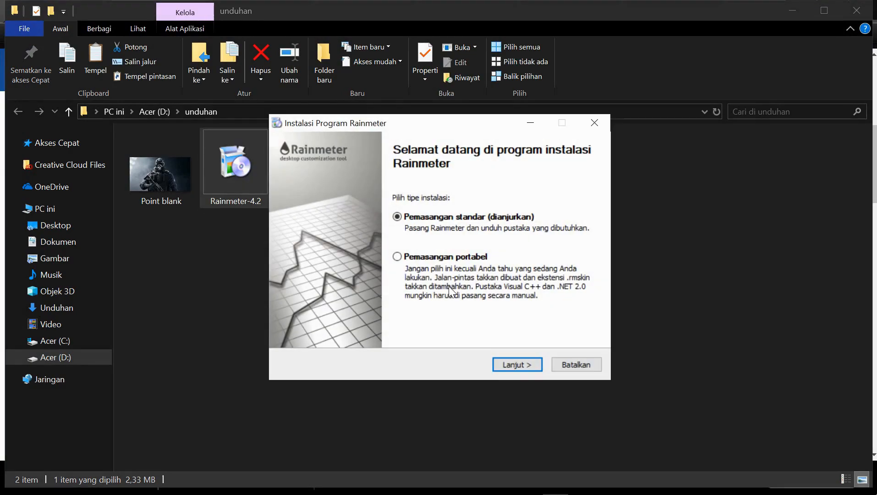
{"action": "left_click", "coordinate": [792, 9]}
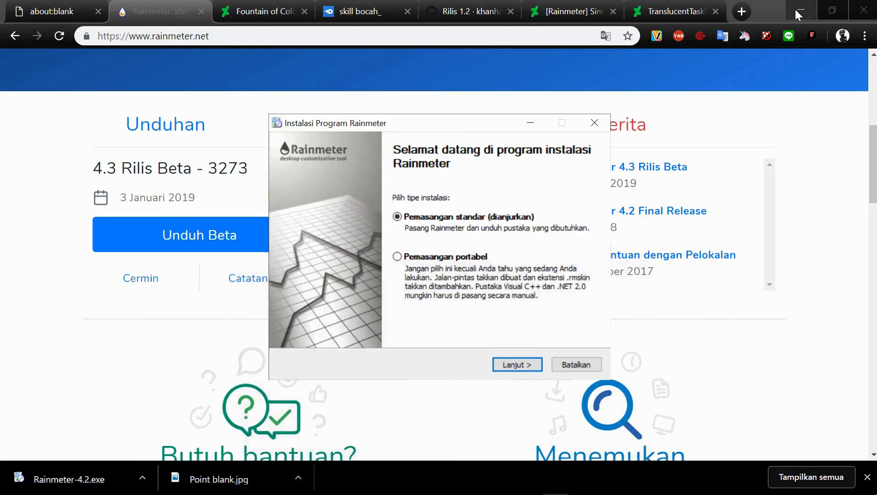
{"action": "left_click", "coordinate": [799, 10]}
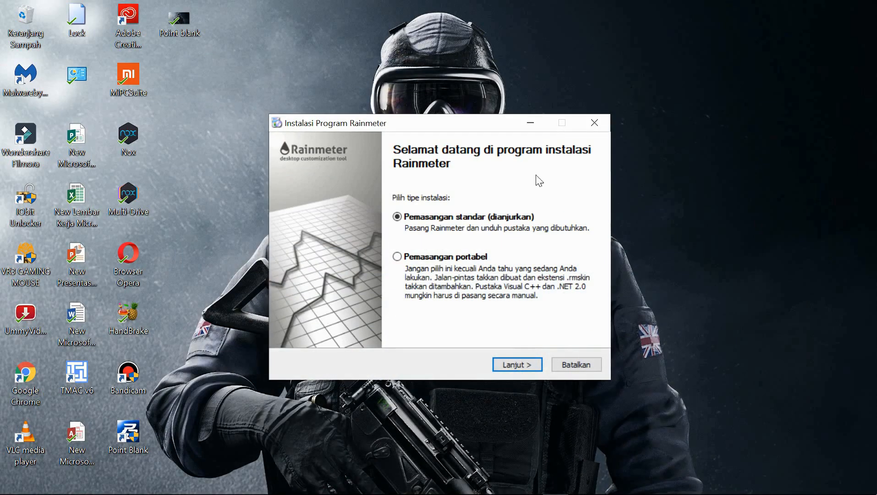
{"action": "left_click", "coordinate": [516, 362]}
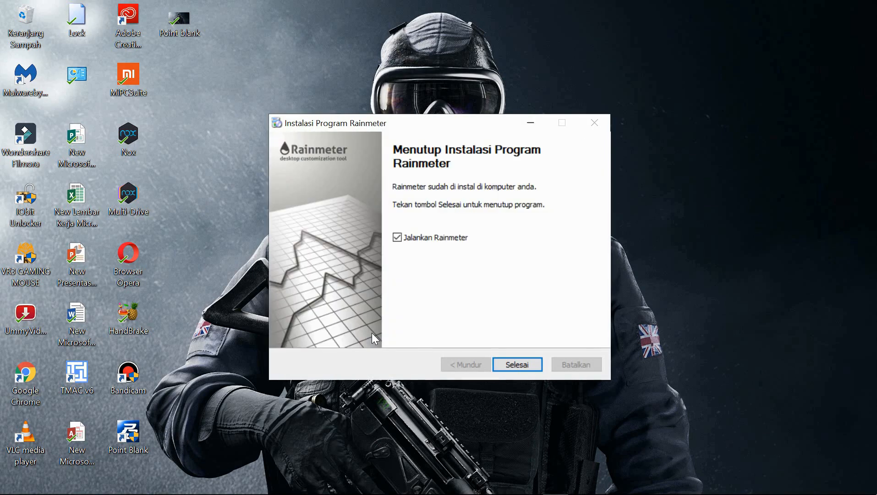
{"action": "left_click", "coordinate": [516, 365]}
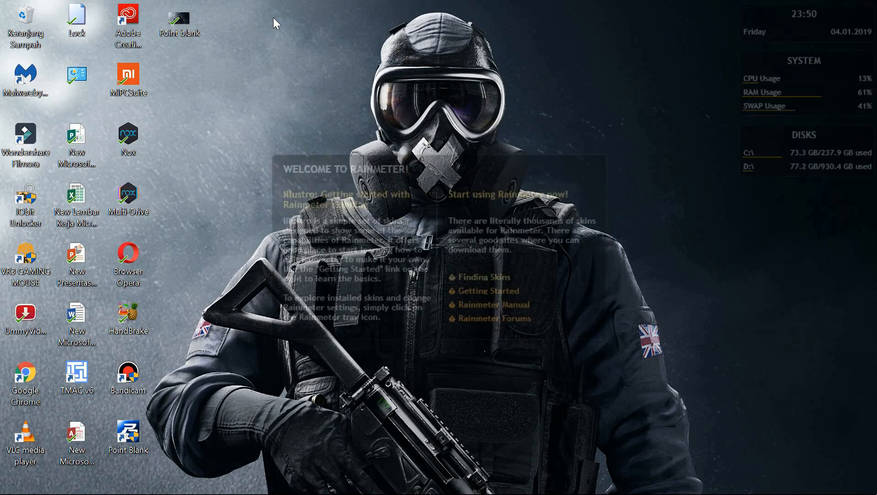
- Unload Rainmeter's illustro Welcome skin from the desktop
{"action": "right_click", "coordinate": [405, 217]}
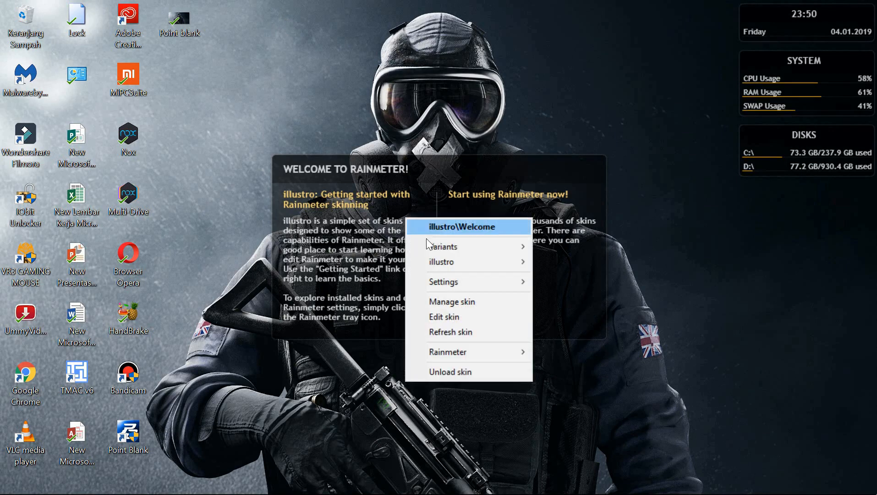
{"action": "left_click", "coordinate": [431, 372]}
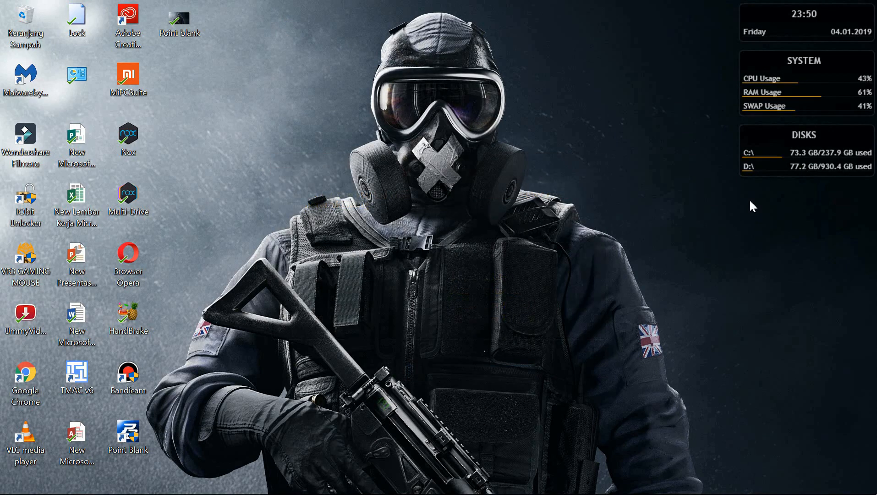
- Unload the remaining illustro skins, Disks, System and Clock, from the desktop
{"action": "right_click", "coordinate": [763, 157]}
{"action": "left_click", "coordinate": [786, 311]}
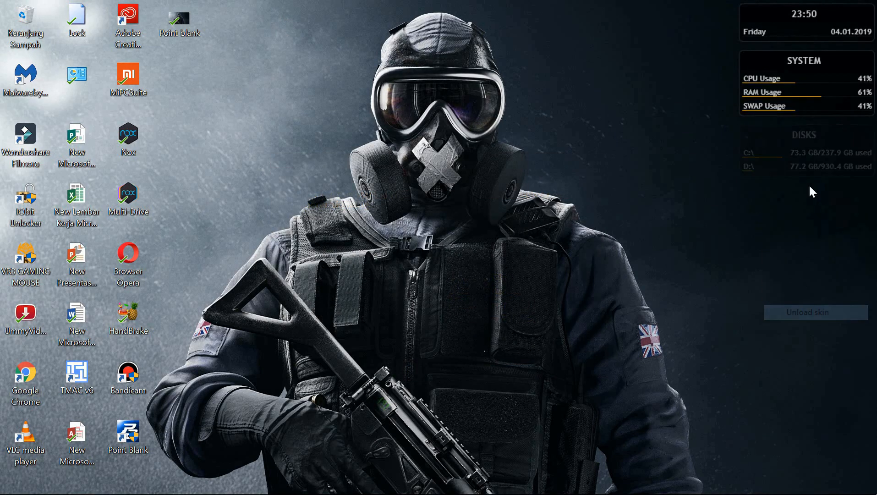
{"action": "right_click", "coordinate": [786, 104]}
{"action": "left_click", "coordinate": [787, 260]}
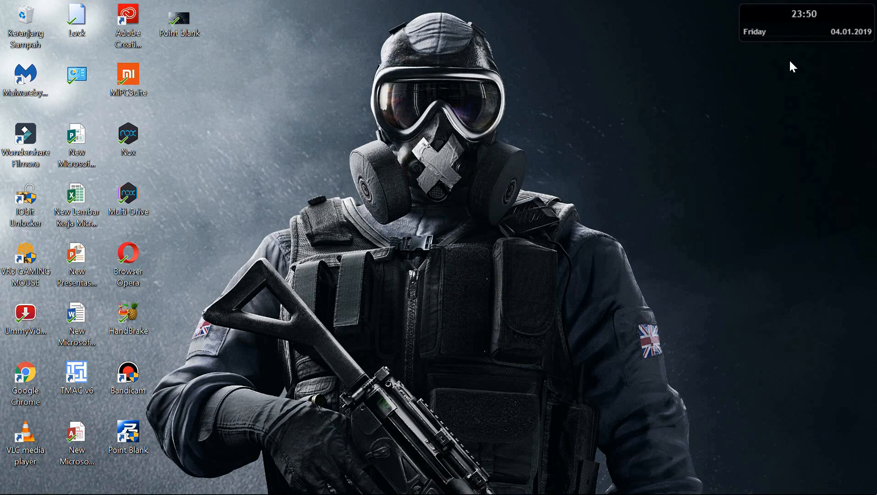
{"action": "right_click", "coordinate": [782, 27]}
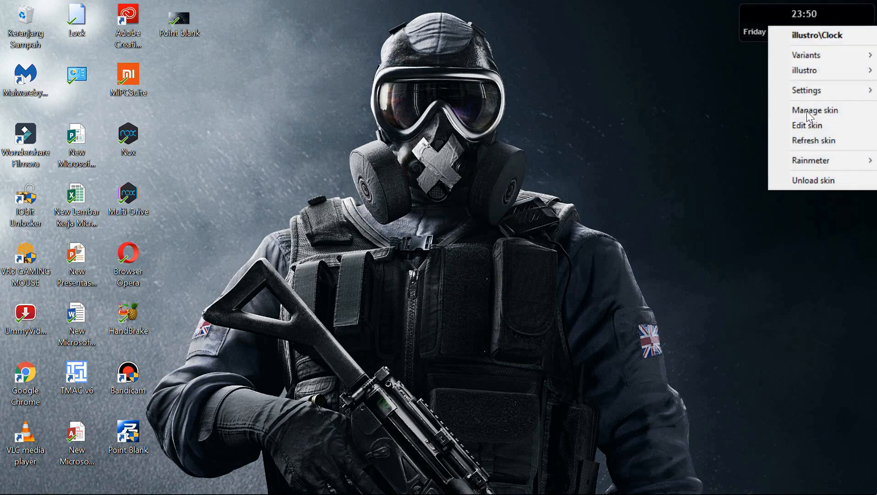
{"action": "left_click", "coordinate": [781, 182]}
- Hide all the desktop icons
{"action": "right_click", "coordinate": [288, 64]}
{"action": "mouse_move", "coordinate": [396, 78]}
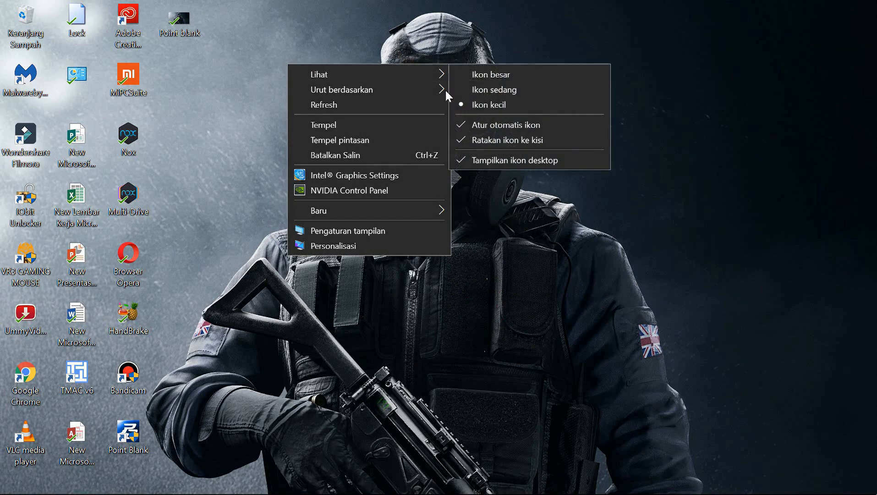
{"action": "left_click", "coordinate": [462, 158]}
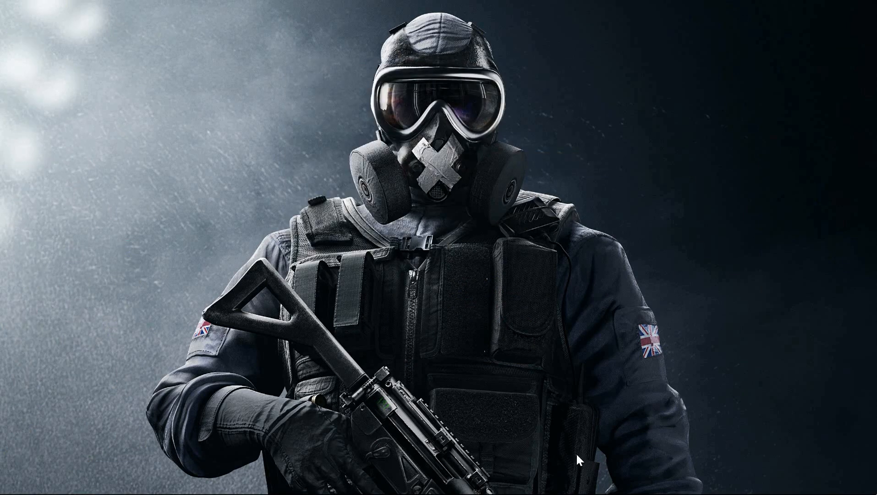
- In Chrome, download the Fountain of Colors visualizer from DeviantArt into the unduhan folder and show the file there
{"action": "mouse_move", "coordinate": [439, 489]}
{"action": "left_click", "coordinate": [425, 484]}
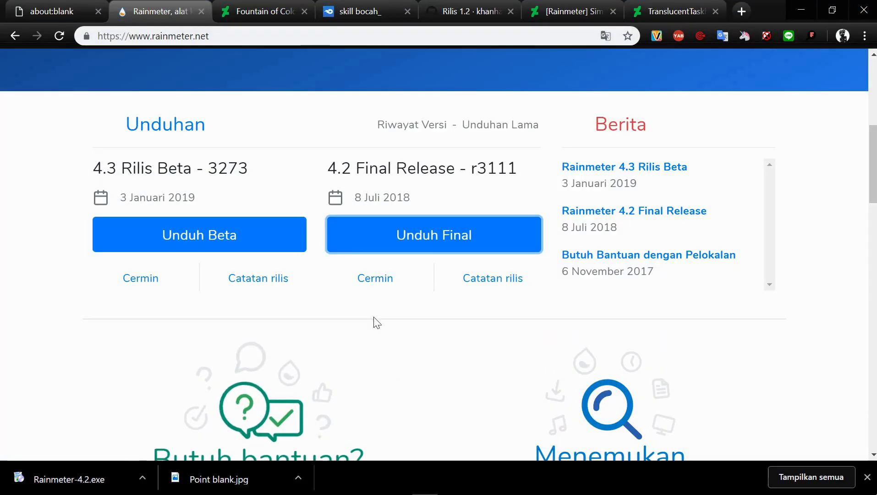
{"action": "left_click", "coordinate": [248, 6]}
{"action": "scroll", "coordinate": [543, 191], "scroll_direction": "down", "scroll_amount": 3}
{"action": "scroll", "coordinate": [441, 210], "scroll_direction": "up", "scroll_amount": 3}
{"action": "left_click", "coordinate": [696, 146]}
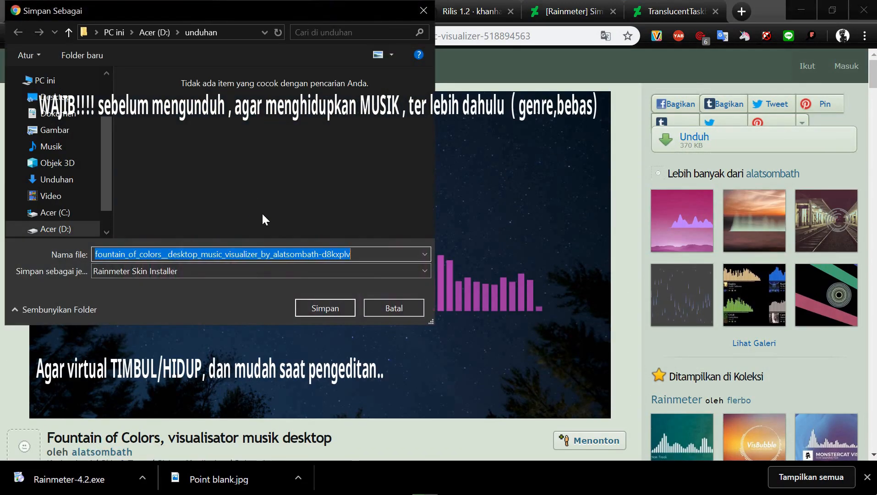
{"action": "left_click", "coordinate": [320, 307]}
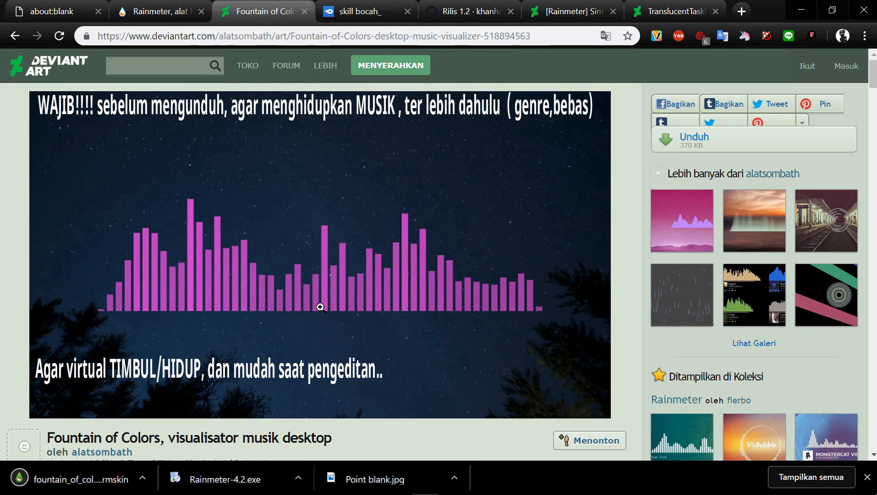
{"action": "left_click", "coordinate": [142, 478]}
{"action": "left_click", "coordinate": [171, 433]}
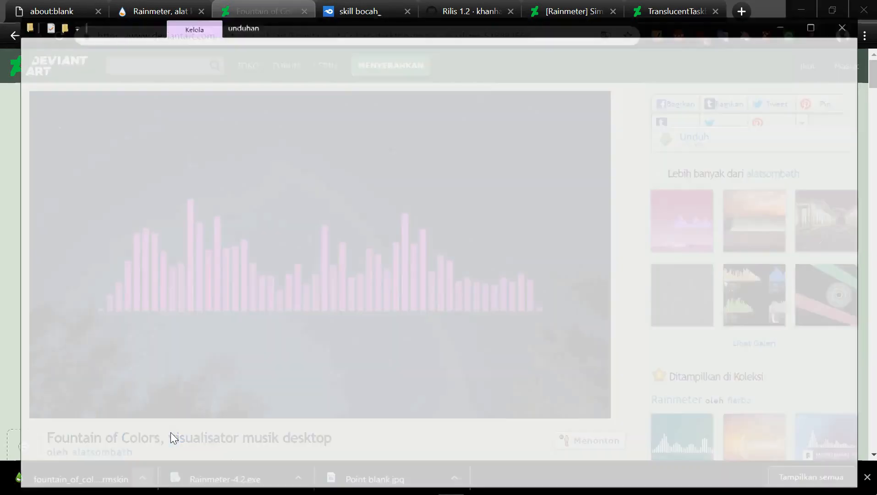
- Install the Fountain of Colors skin with its AudioLevelBeta.dll plugin, load the included skins, and return to the desktop
{"action": "double_click", "coordinate": [151, 164]}
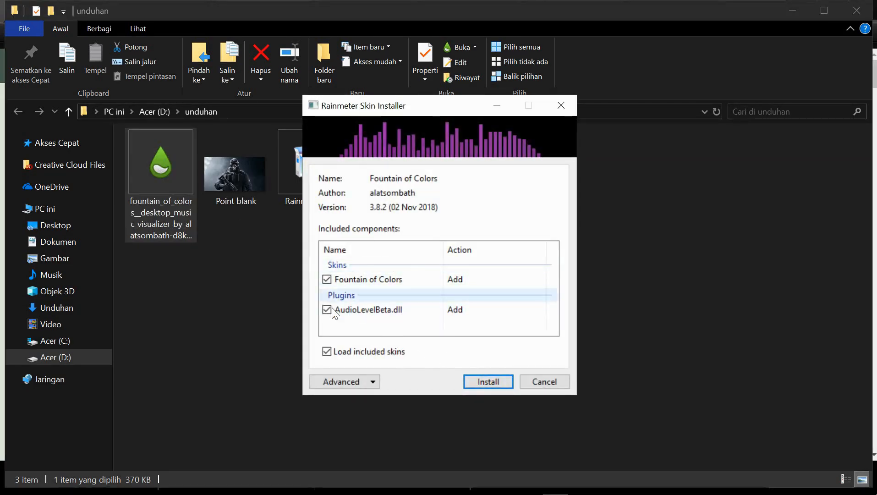
{"action": "left_click", "coordinate": [478, 378]}
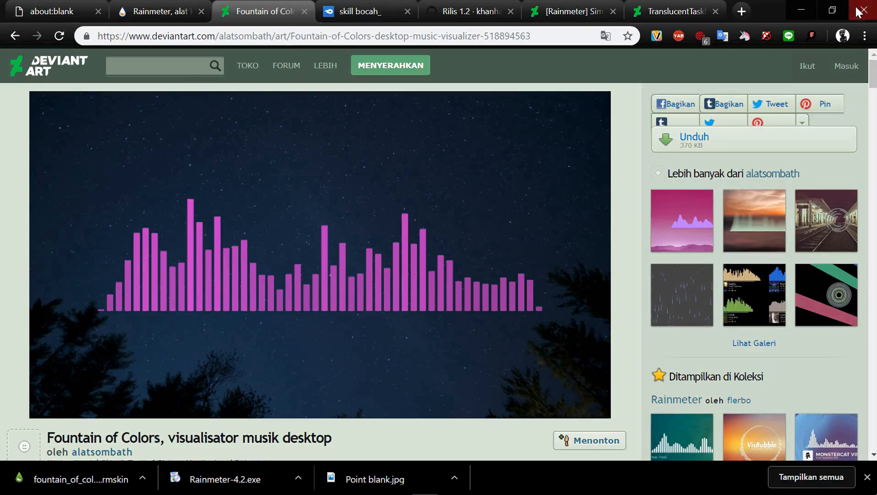
{"action": "left_click", "coordinate": [793, 10]}
{"action": "left_click", "coordinate": [801, 10]}
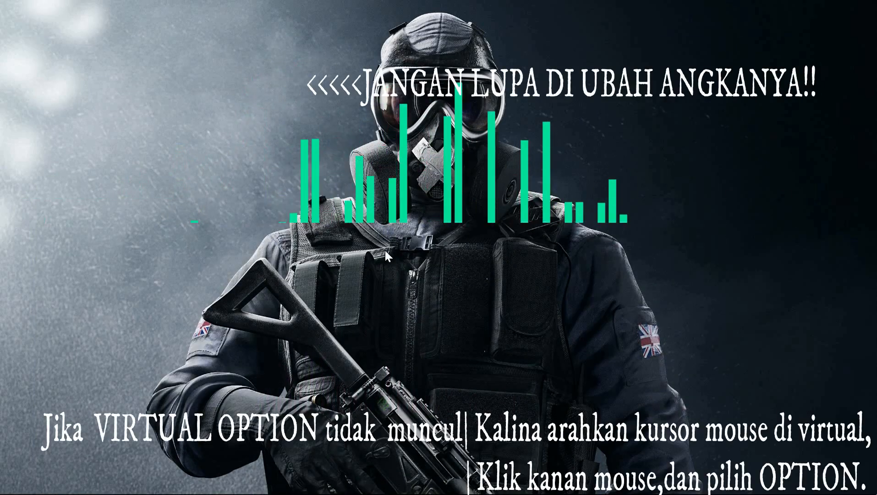
- Move the visualizer lower and set its Bands to 19, Bar width to 8 px, Sensitivity to 42 dB and Angle to 70 degrees
{"action": "left_click_drag", "start_coordinate": [383, 214], "coordinate": [408, 281]}
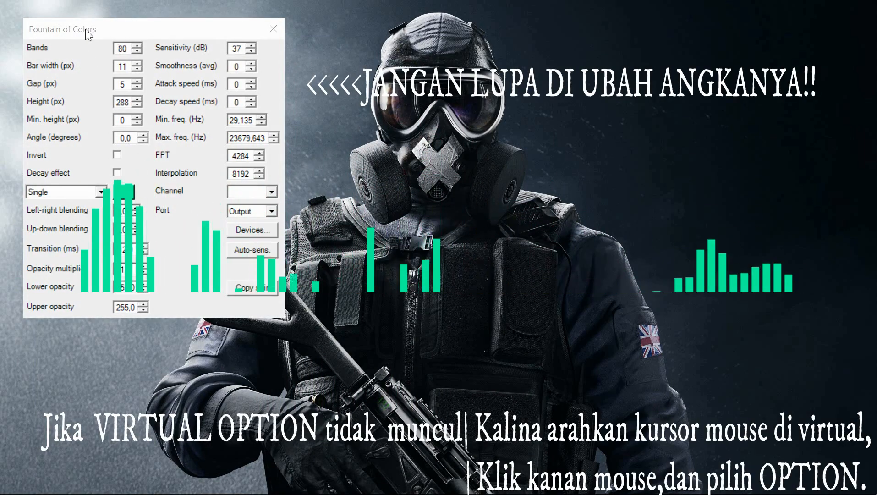
{"action": "double_click", "coordinate": [125, 49]}
{"action": "key", "text": "BackSpace"}
{"action": "type", "text": "19"}
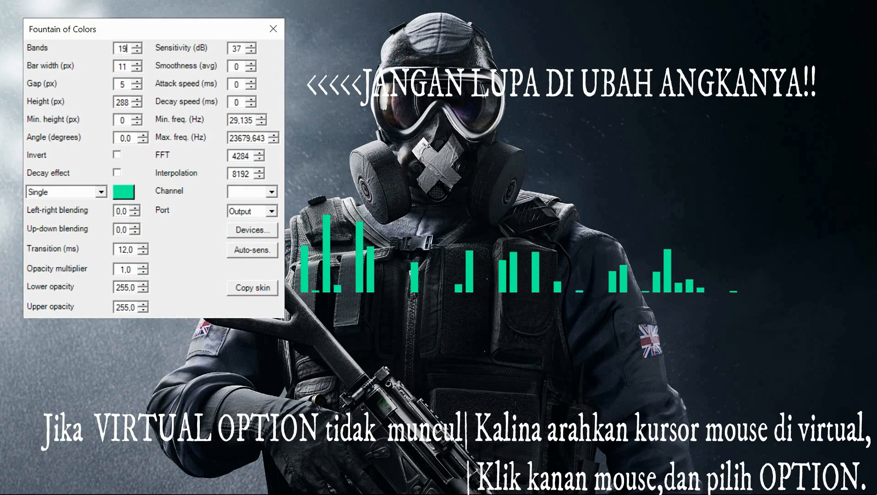
{"action": "double_click", "coordinate": [241, 46]}
{"action": "key", "text": "BackSpace"}
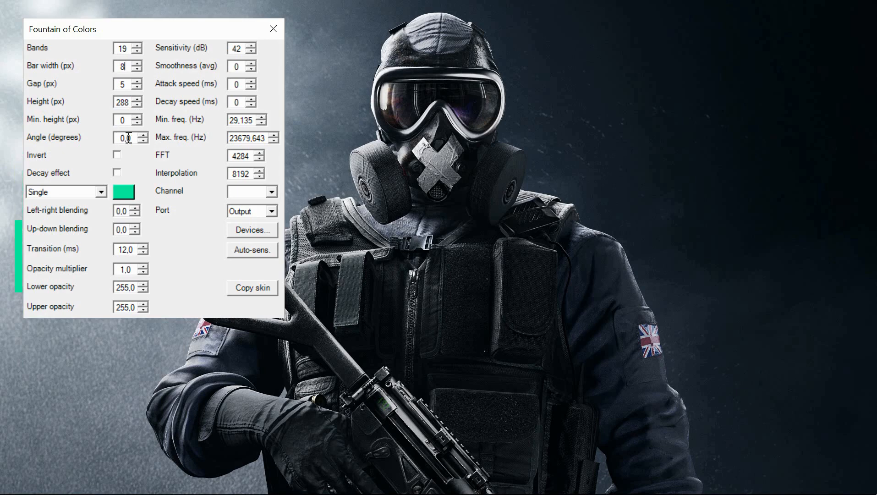
{"action": "type", "text": "7"}
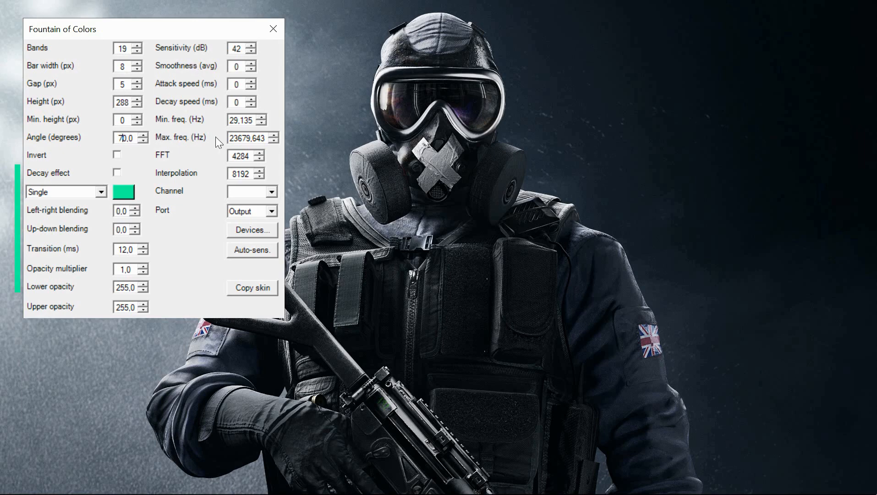
- Copy the Fountain of Colors skin, close its options, and place the two visualizers side by side at the soldier's lower arm height
{"action": "left_click_drag", "start_coordinate": [184, 34], "coordinate": [351, 264]}
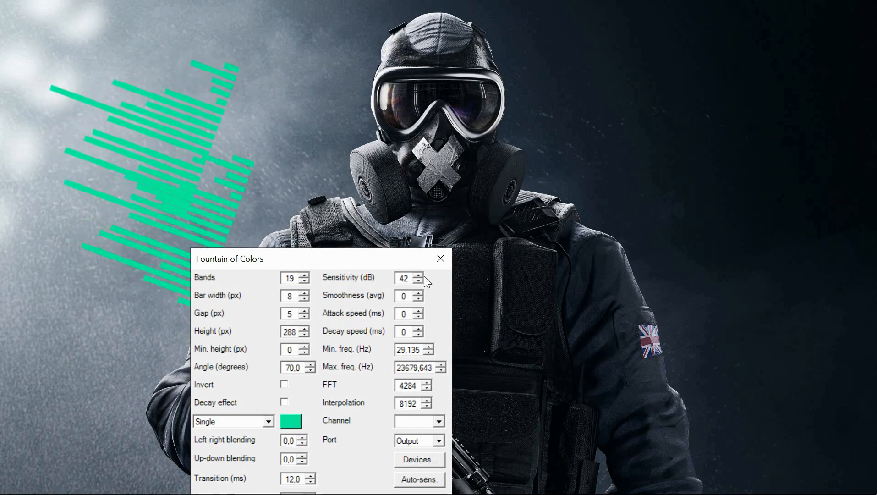
{"action": "left_click_drag", "start_coordinate": [327, 262], "coordinate": [505, 108]}
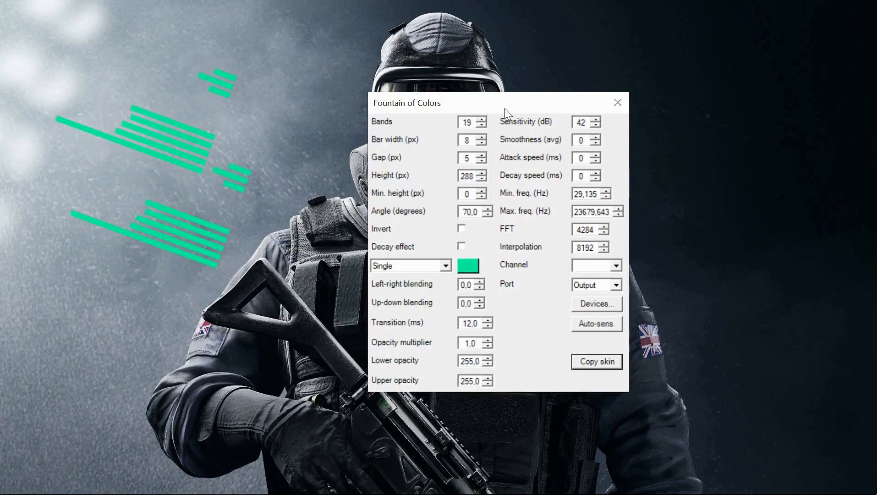
{"action": "left_click", "coordinate": [616, 103]}
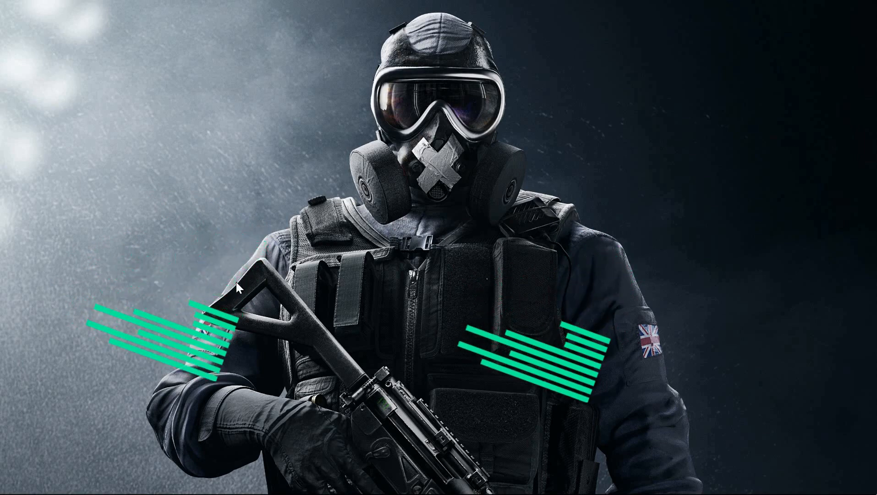
- Set the original Fountain of Colors visualizer's single color to white and close its options
{"action": "right_click", "coordinate": [201, 298]}
{"action": "left_click", "coordinate": [263, 142]}
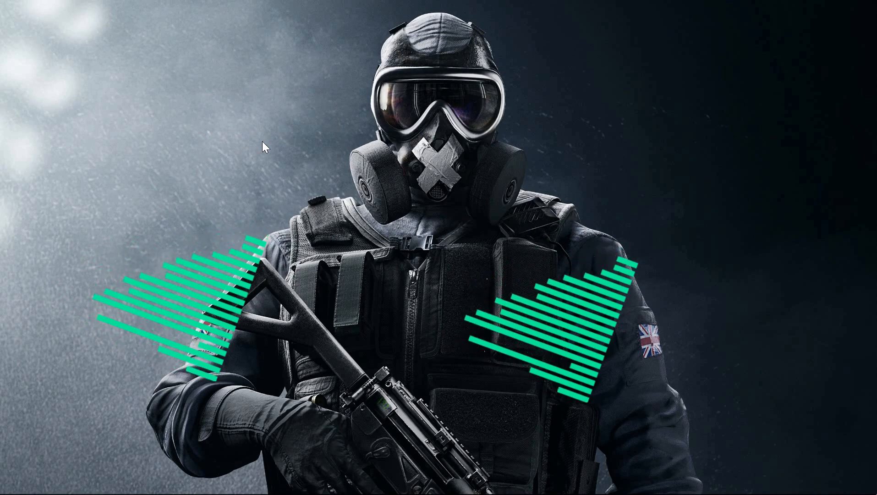
{"action": "left_click", "coordinate": [178, 249]}
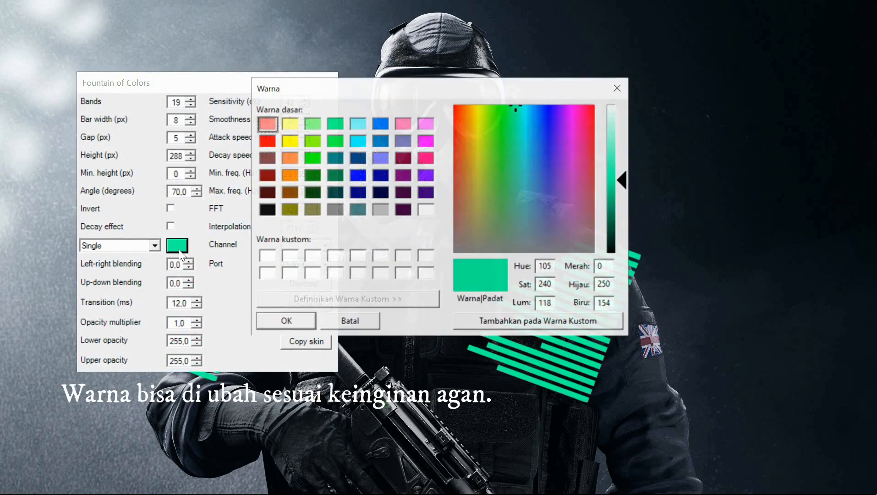
{"action": "left_click", "coordinate": [267, 255]}
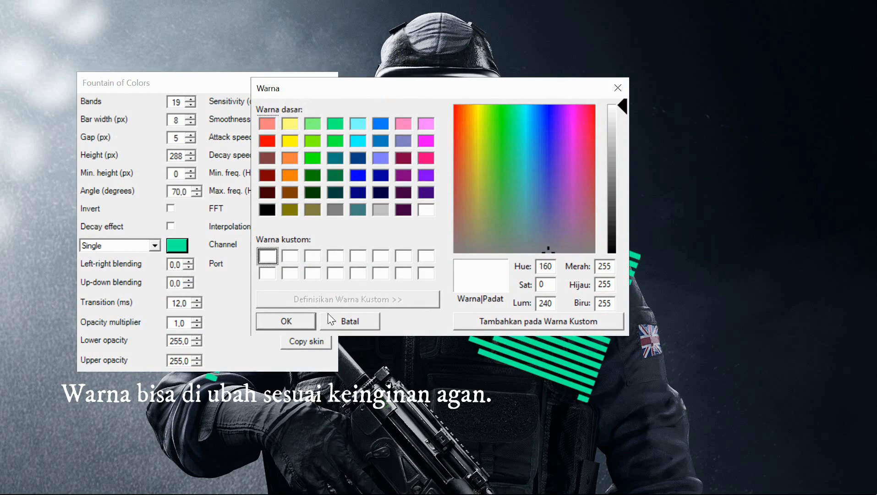
{"action": "left_click", "coordinate": [294, 323]}
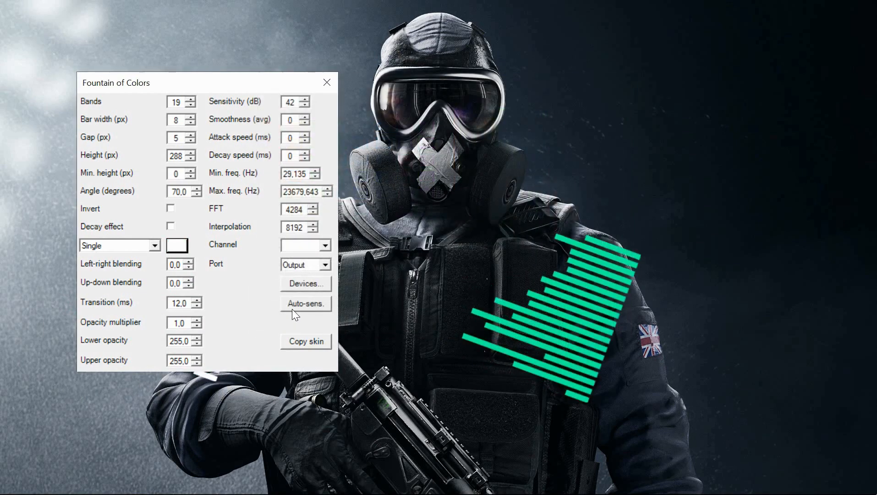
{"action": "left_click", "coordinate": [327, 82]}
- Set the copied Fountain of Colors visualizer's single color to white
{"action": "right_click", "coordinate": [601, 307]}
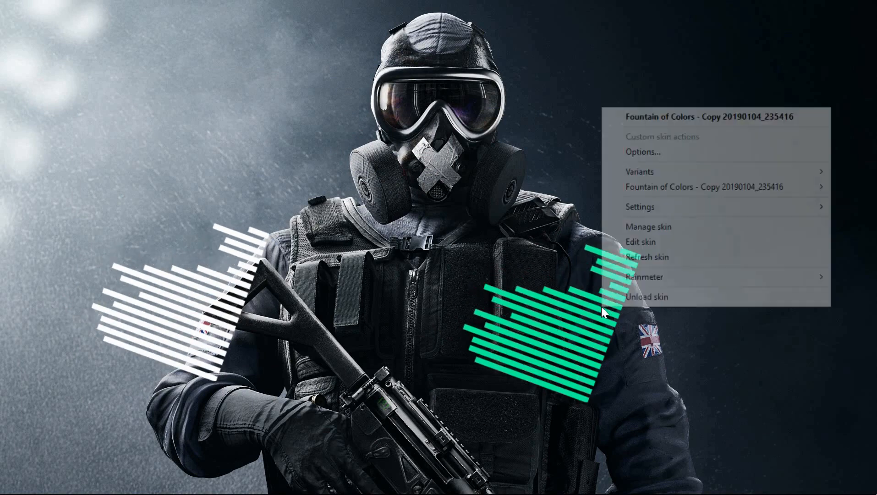
{"action": "left_click", "coordinate": [680, 154]}
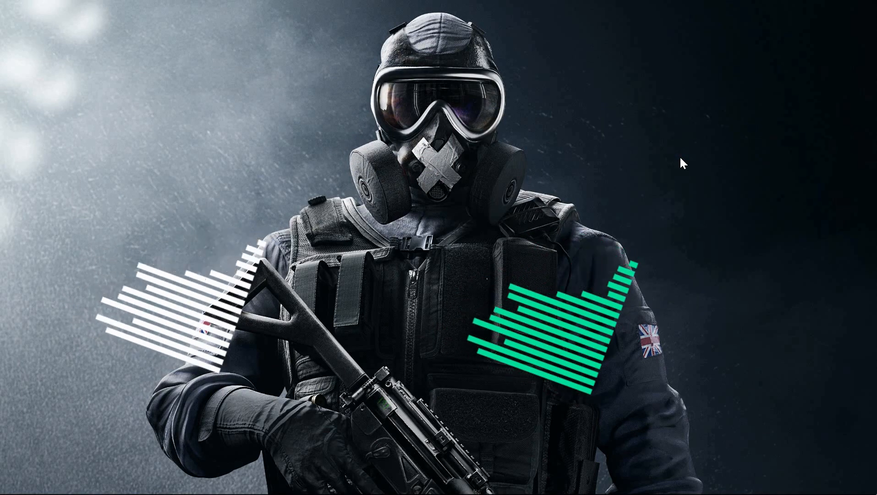
{"action": "right_click", "coordinate": [595, 323]}
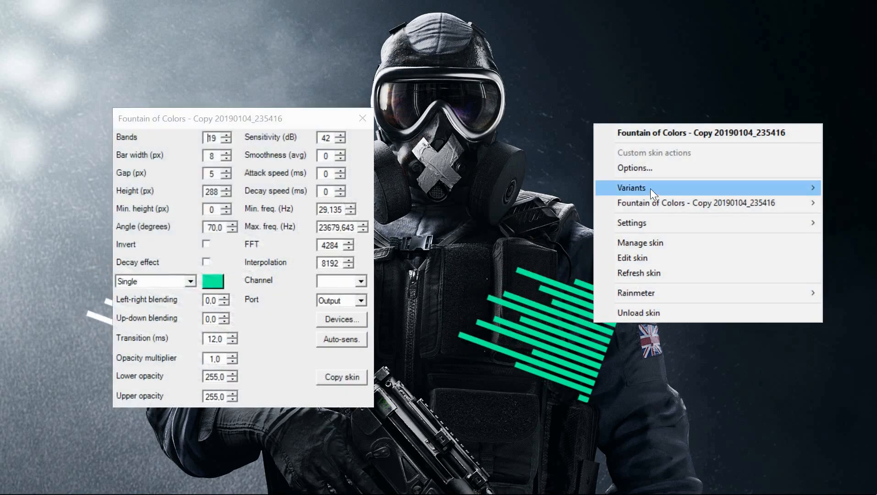
{"action": "left_click", "coordinate": [206, 281]}
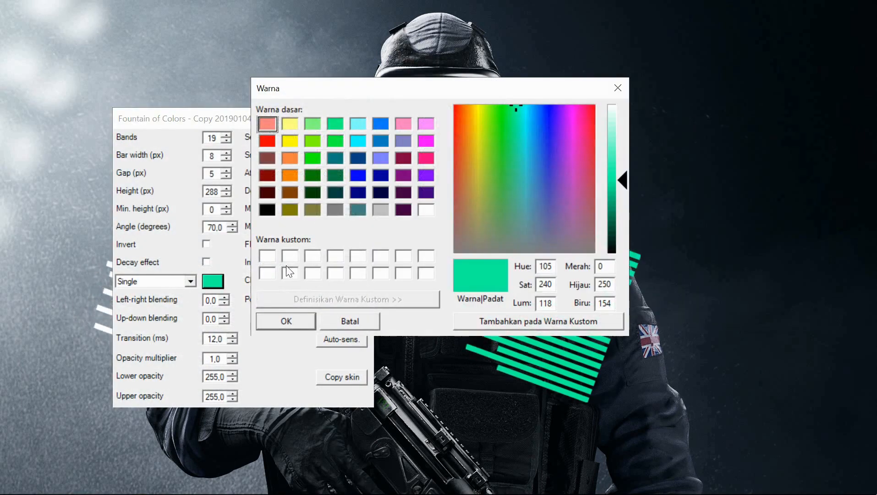
{"action": "left_click", "coordinate": [271, 255]}
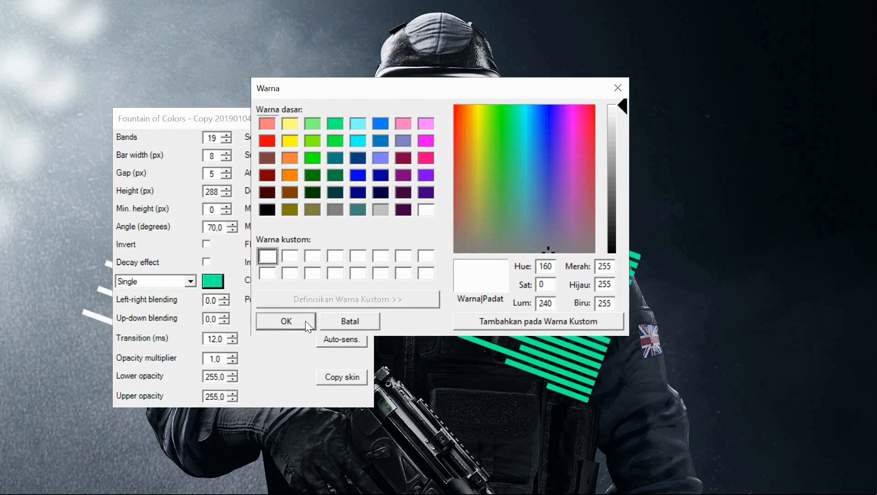
{"action": "left_click", "coordinate": [285, 321]}
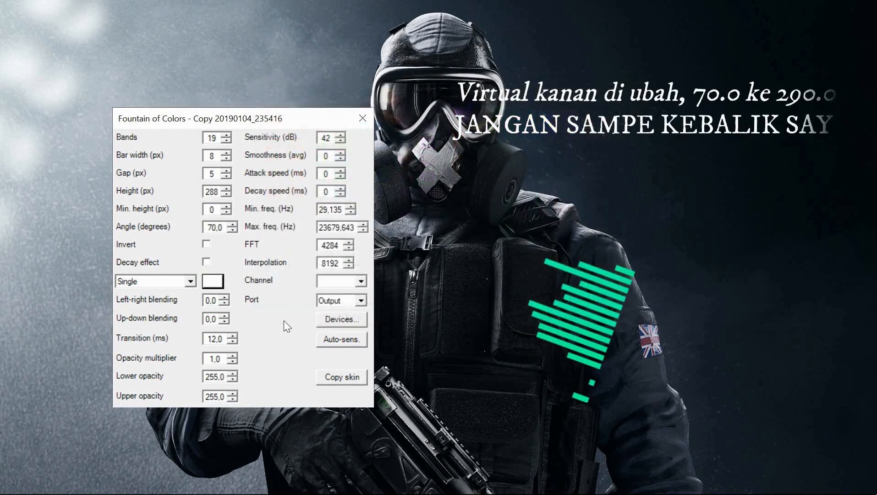
- Set the copied visualizer's angle to 290 degrees, close its options, and place it along the soldier's other arm
{"action": "left_click", "coordinate": [213, 228]}
{"action": "key", "text": "BackSpace"}
{"action": "type", "text": "29"}
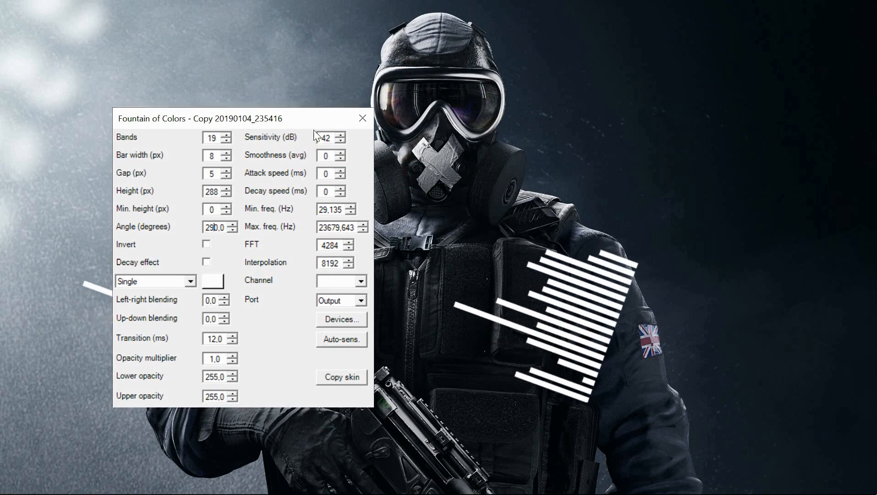
{"action": "left_click", "coordinate": [362, 120]}
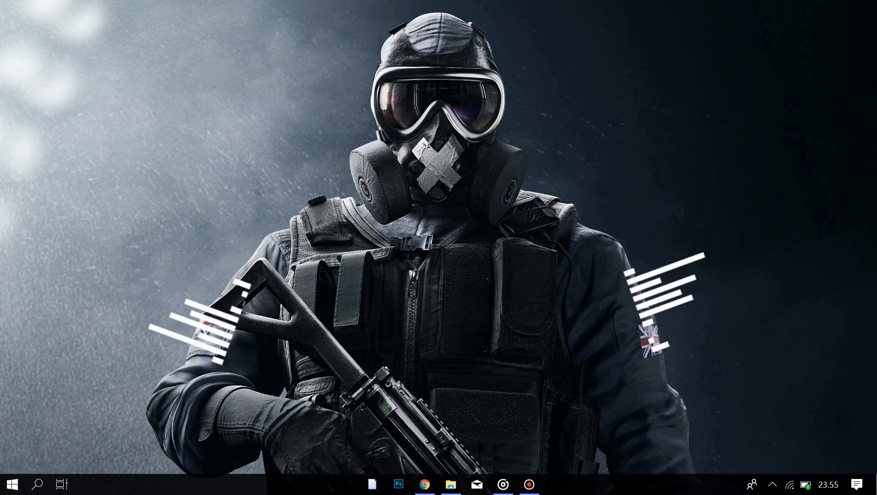
- Open the Rainmeter skin manager from the desktop and view the layer1.ini skin in the Layer1 folder
{"action": "left_click", "coordinate": [774, 486]}
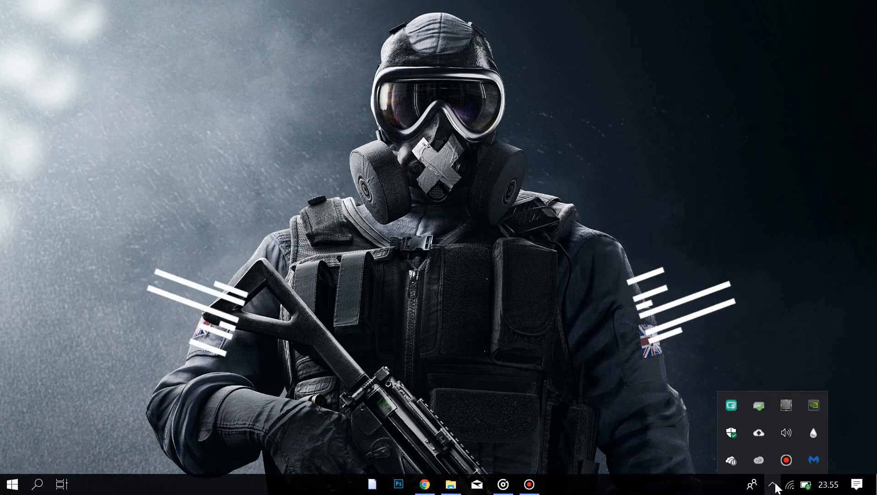
{"action": "double_click", "coordinate": [812, 433]}
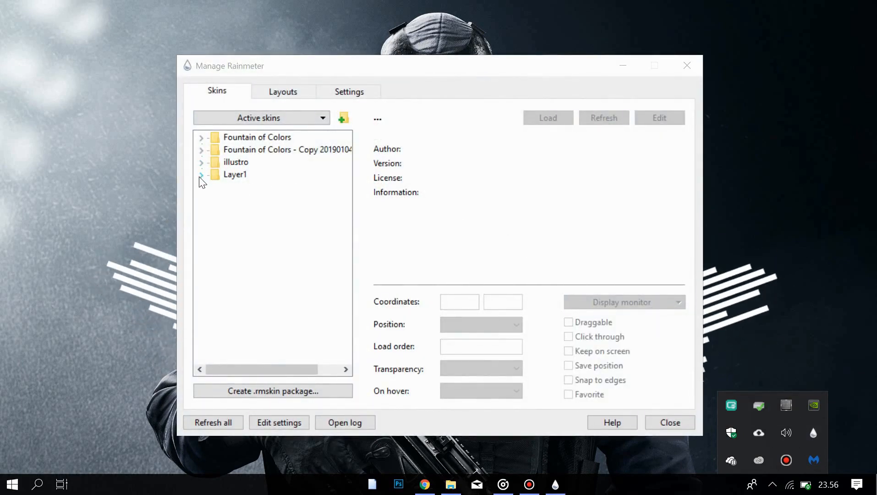
{"action": "left_click", "coordinate": [200, 177]}
{"action": "left_click", "coordinate": [243, 187]}
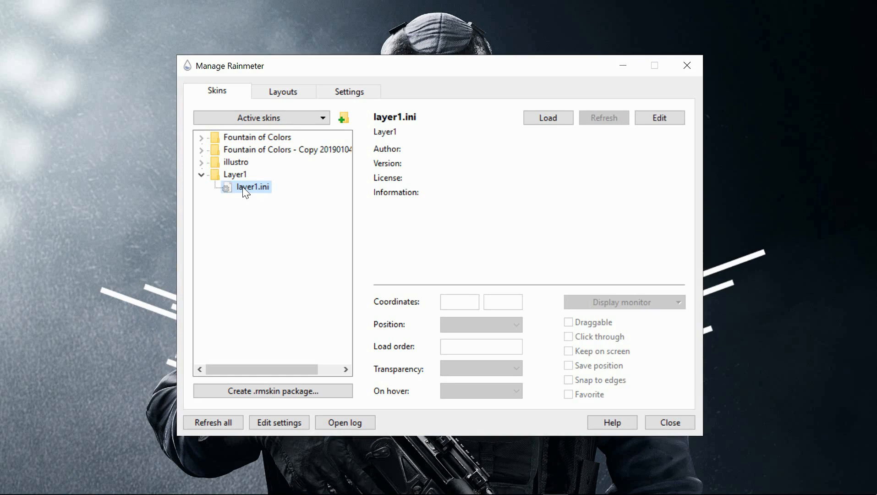
{"action": "left_click", "coordinate": [200, 176]}
- Enable Click through and Favorite for the original Fountain of Colors.ini skin and set its position to On desktop
{"action": "left_click", "coordinate": [201, 138]}
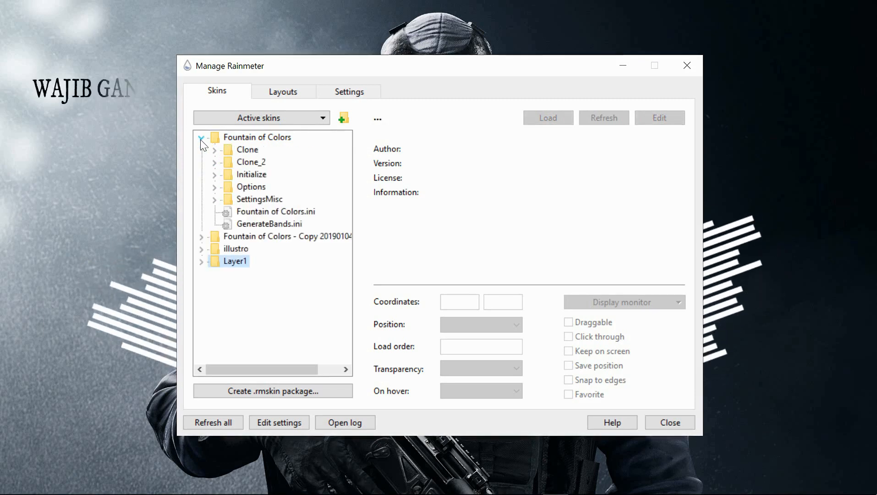
{"action": "left_click", "coordinate": [252, 212]}
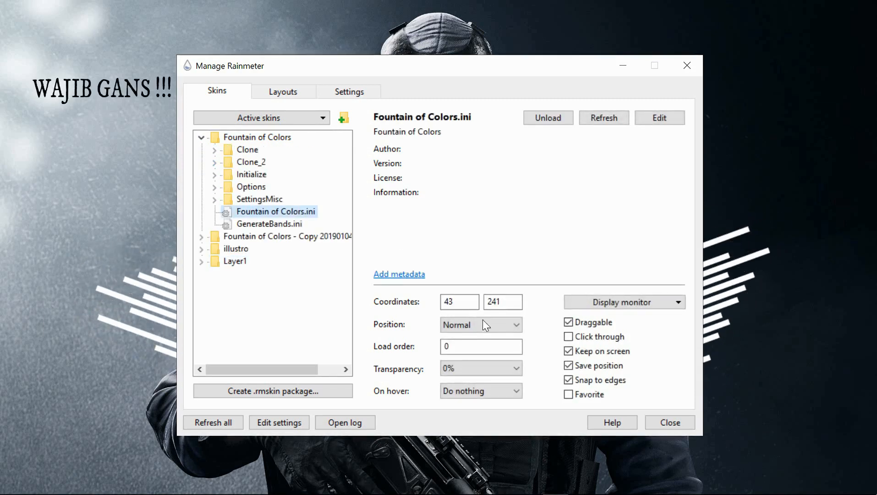
{"action": "left_click", "coordinate": [569, 337]}
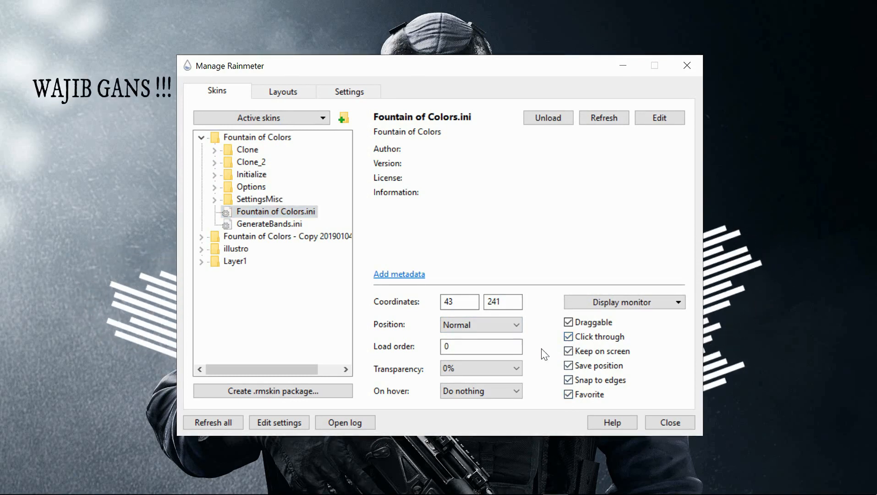
{"action": "left_click", "coordinate": [507, 325]}
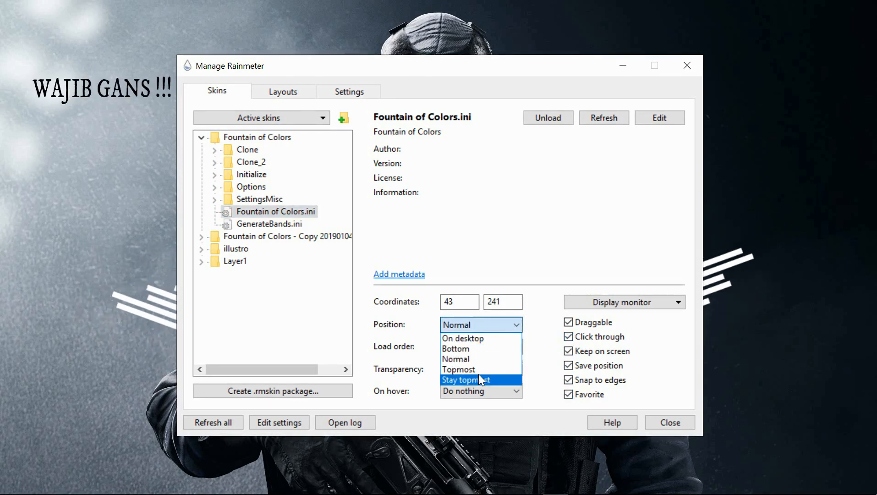
{"action": "left_click", "coordinate": [479, 342]}
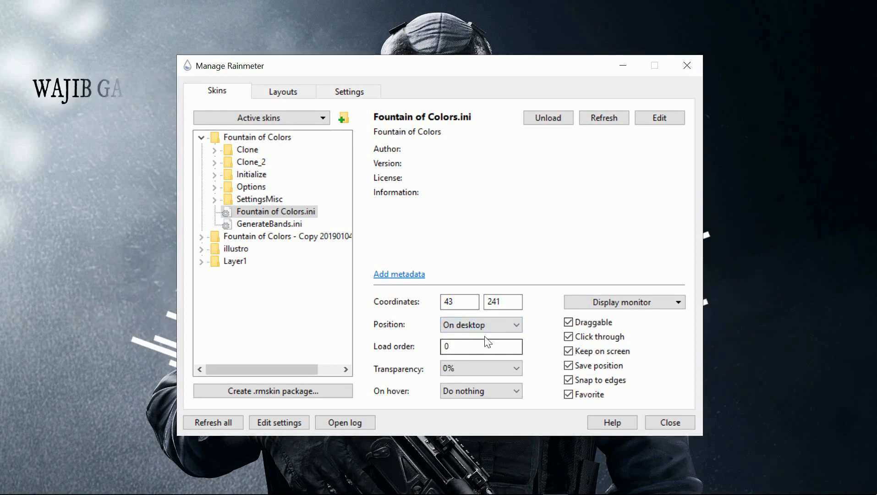
- Enable Click through and Favorite for the copied Fountain of Colors skin, position it On desktop, and refresh it before closing the manager
{"action": "left_click", "coordinate": [202, 137]}
{"action": "left_click", "coordinate": [201, 150]}
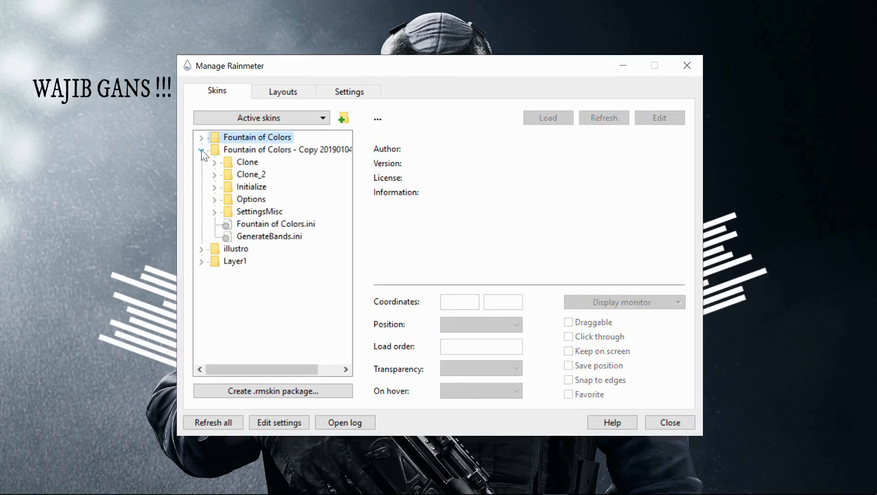
{"action": "left_click", "coordinate": [253, 224]}
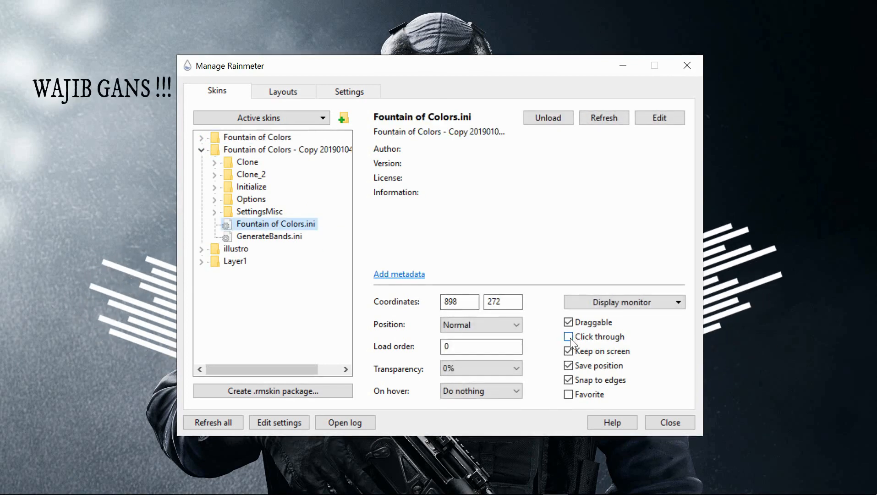
{"action": "left_click", "coordinate": [495, 327]}
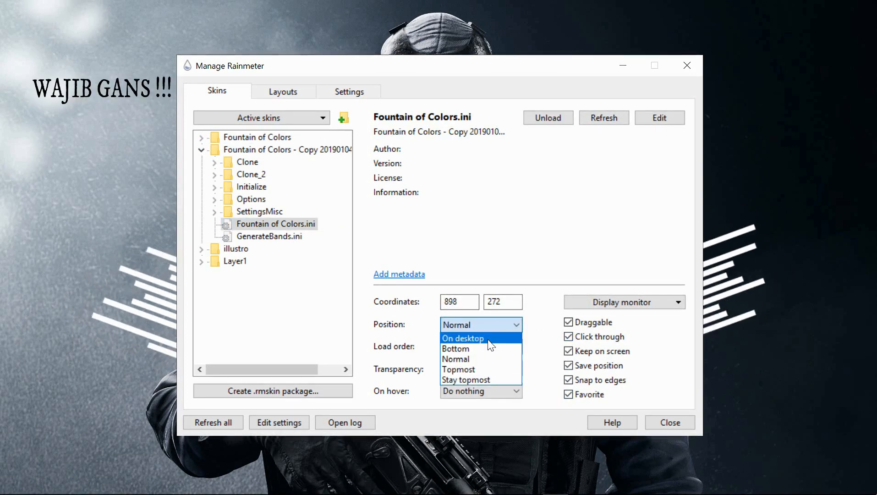
{"action": "left_click", "coordinate": [461, 338]}
{"action": "left_click", "coordinate": [612, 121]}
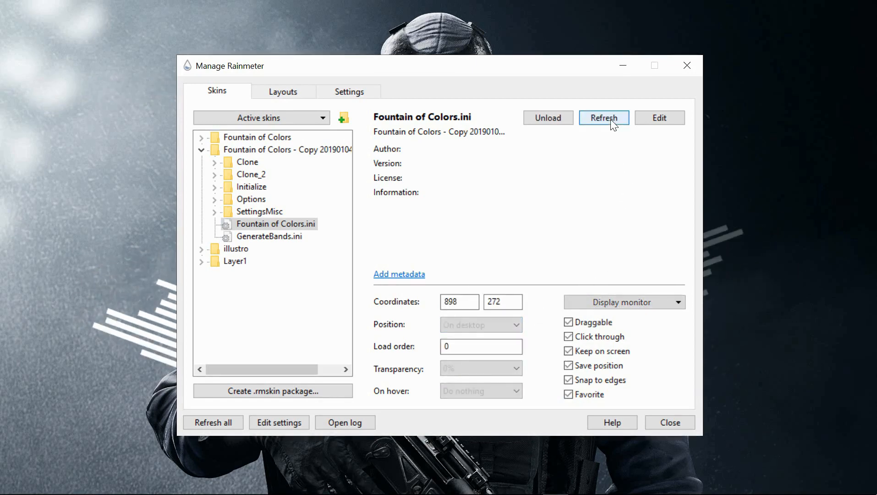
{"action": "left_click", "coordinate": [686, 65]}
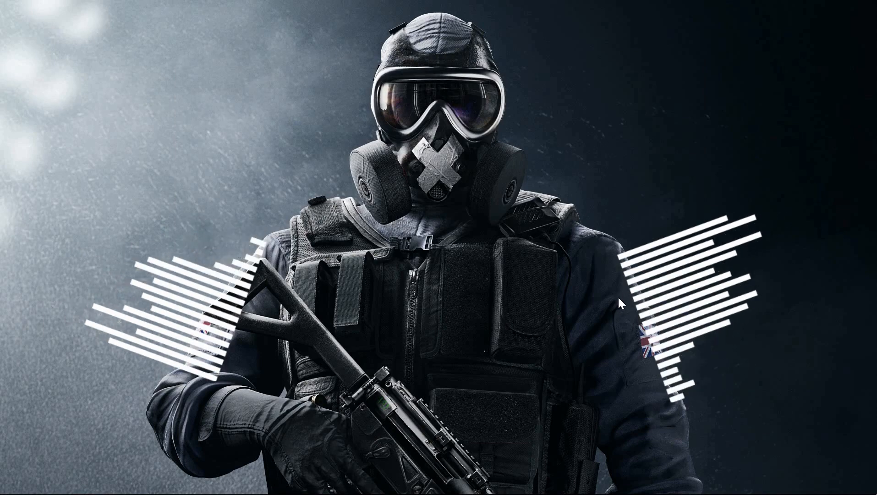
- Switch to Chrome and download the skill bocah_ skin package from MediaFire into the unduhan folder
{"action": "left_click", "coordinate": [425, 485]}
{"action": "left_click", "coordinate": [350, 11]}
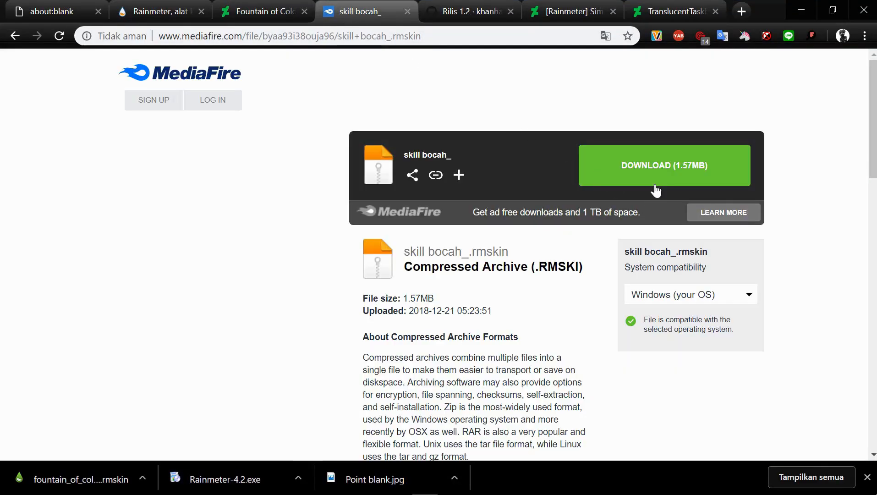
{"action": "left_click", "coordinate": [645, 173]}
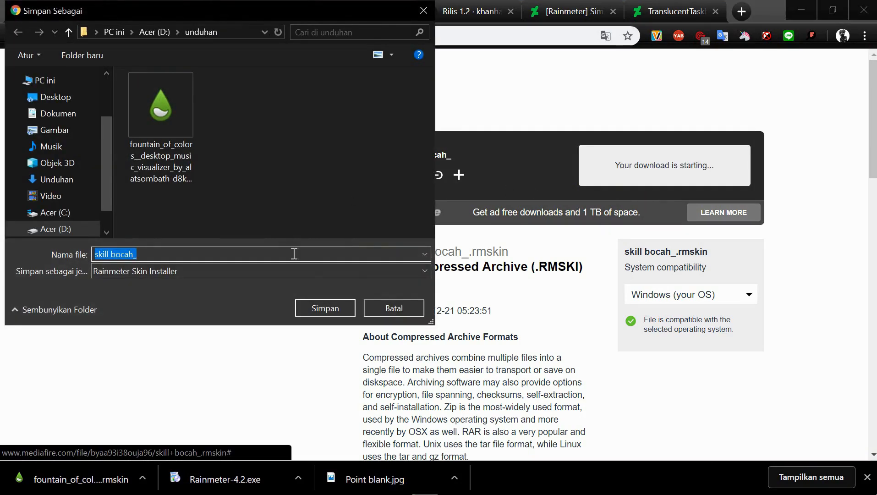
{"action": "left_click", "coordinate": [337, 312]}
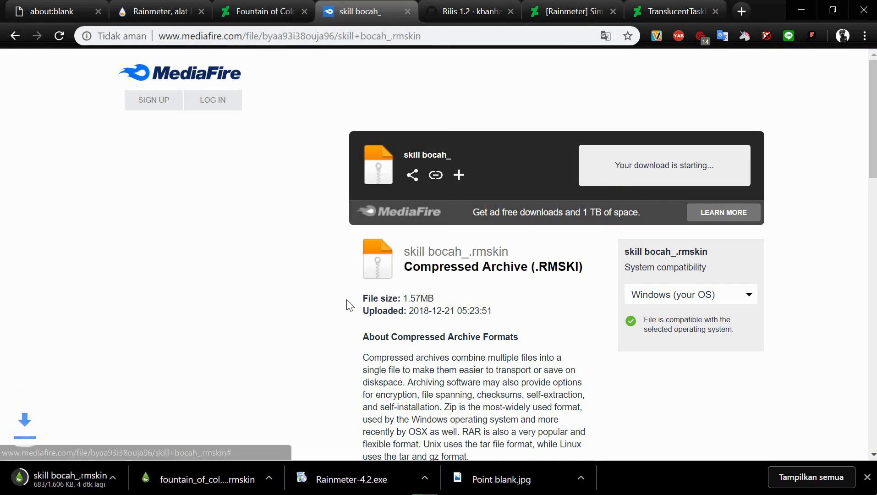
- Install the downloaded skill bocah_ skin package from its folder and minimize the open windows to return to the desktop
{"action": "left_click", "coordinate": [142, 478]}
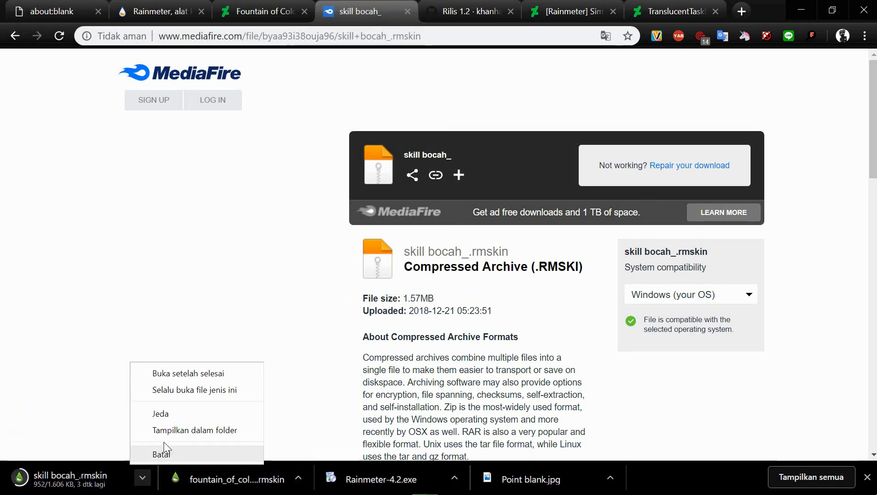
{"action": "left_click", "coordinate": [177, 431]}
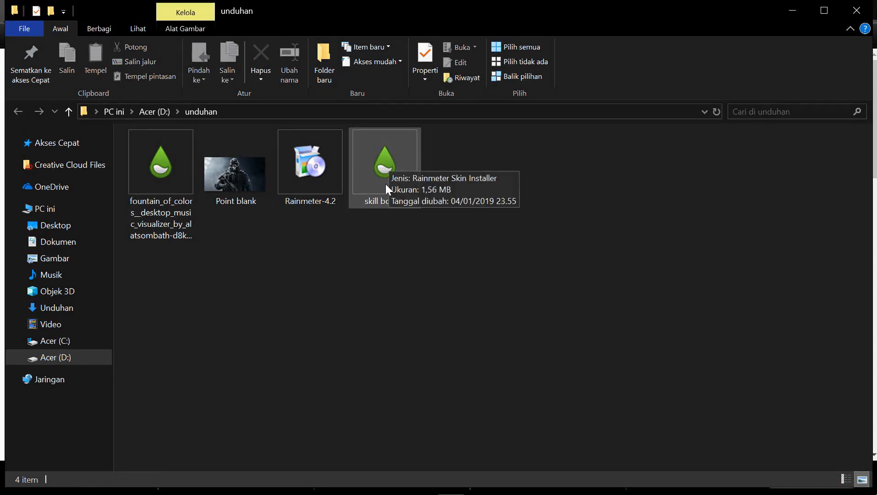
{"action": "double_click", "coordinate": [387, 183]}
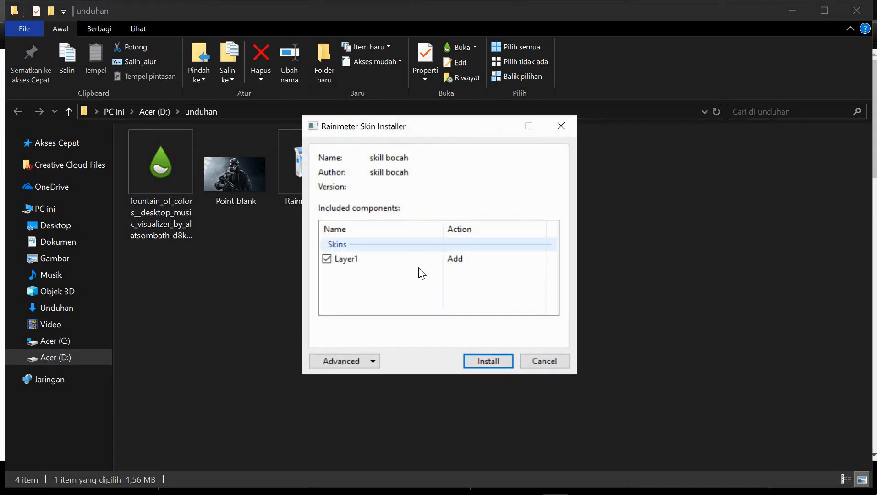
{"action": "left_click", "coordinate": [490, 360]}
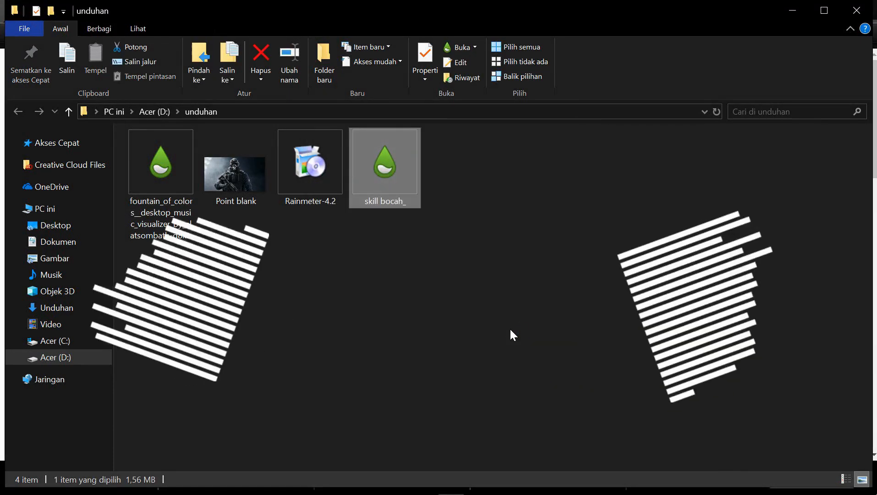
{"action": "left_click", "coordinate": [795, 11]}
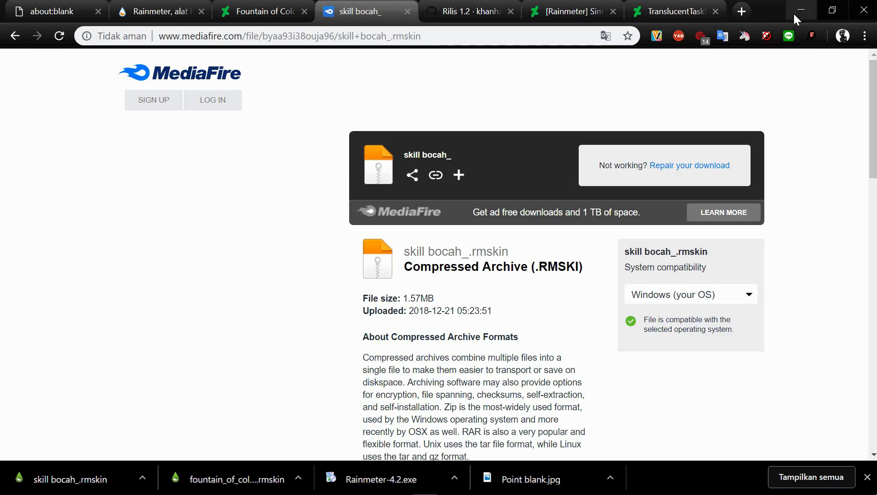
{"action": "left_click", "coordinate": [794, 14]}
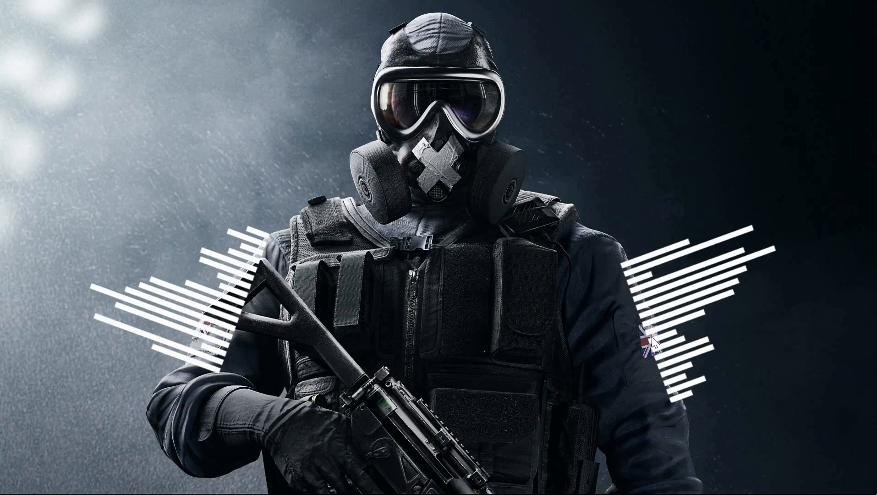
- Load the layer1.ini skin through the Rainmeter skin manager and enable its Click through and Favorite options
{"action": "mouse_move", "coordinate": [550, 494]}
{"action": "left_click", "coordinate": [773, 485]}
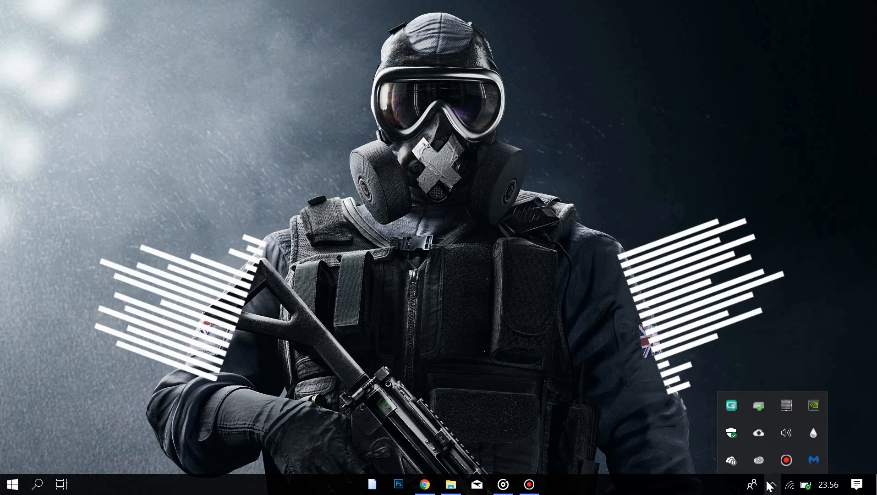
{"action": "left_click", "coordinate": [806, 435]}
{"action": "left_click", "coordinate": [201, 175]}
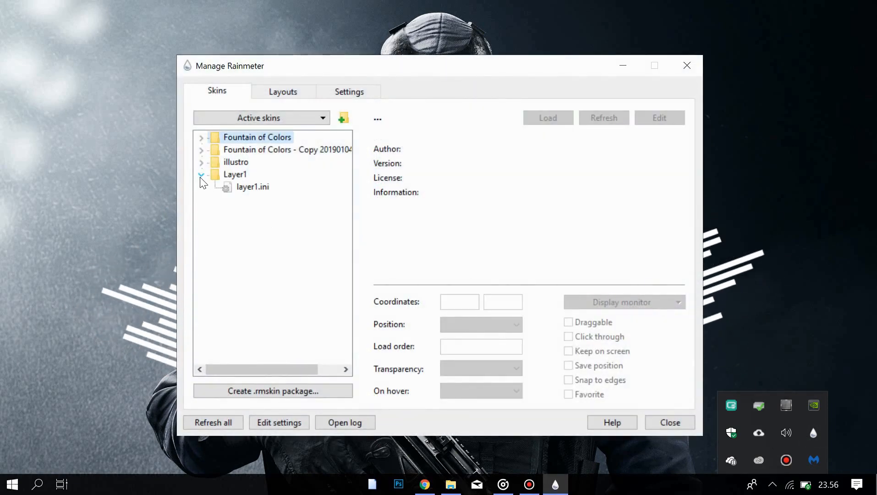
{"action": "left_click", "coordinate": [253, 188]}
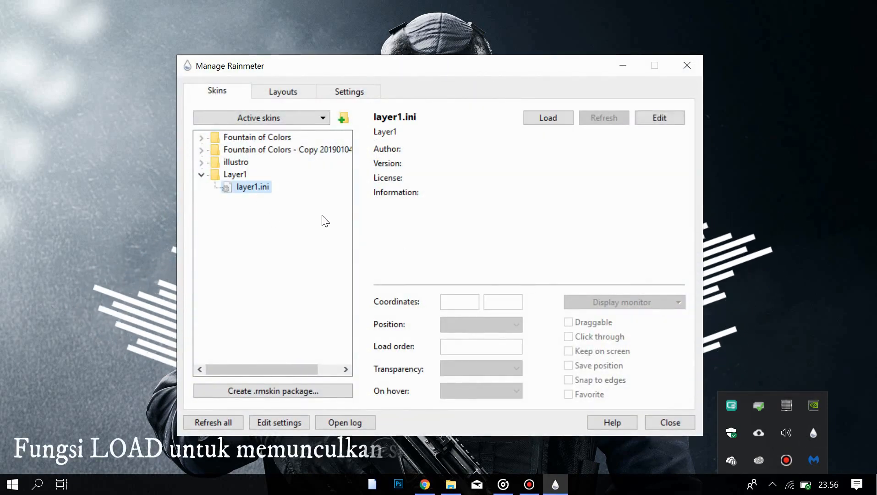
{"action": "left_click", "coordinate": [550, 118]}
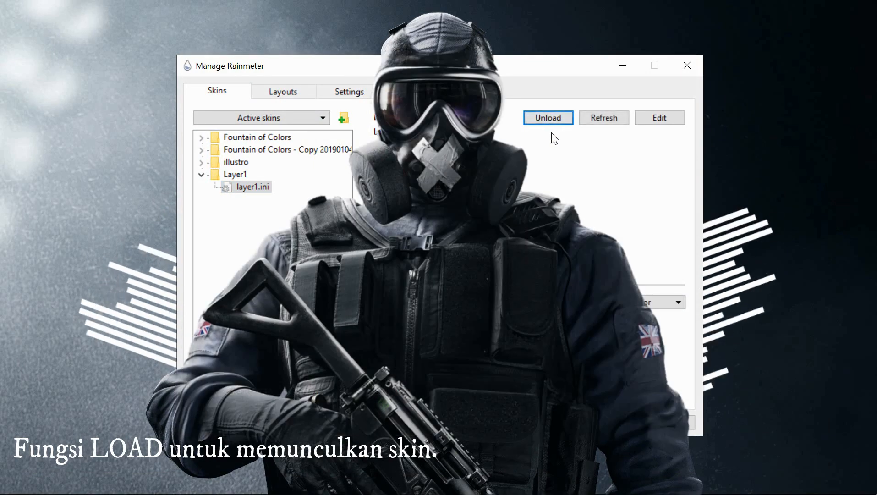
{"action": "left_click", "coordinate": [584, 74]}
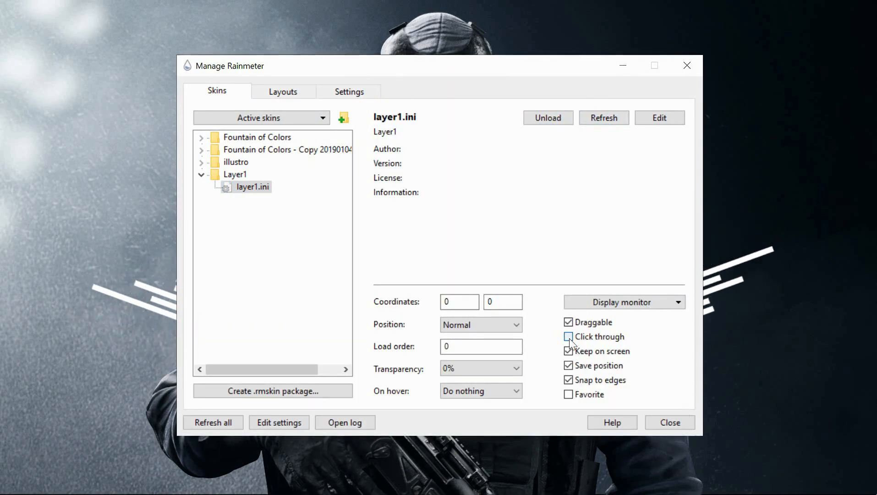
{"action": "left_click", "coordinate": [569, 394]}
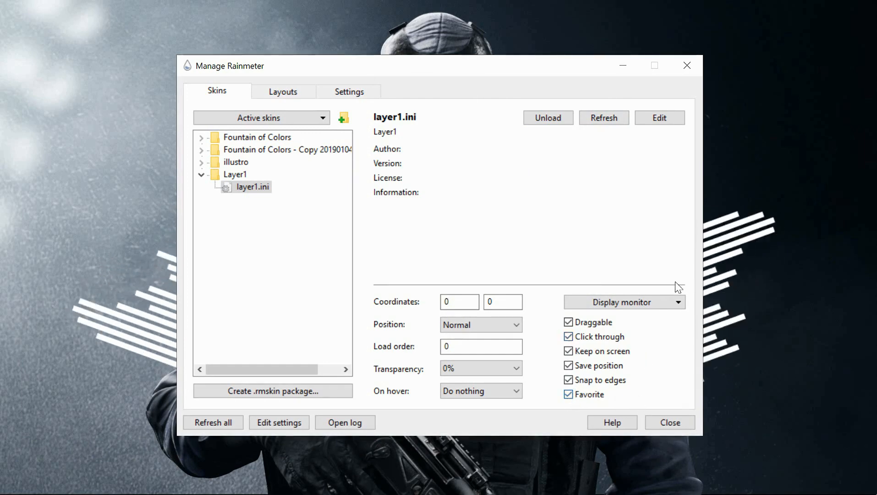
- Open the layer1.ini file for editing in Notepad and close the Rainmeter skin manager
{"action": "left_click", "coordinate": [660, 120]}
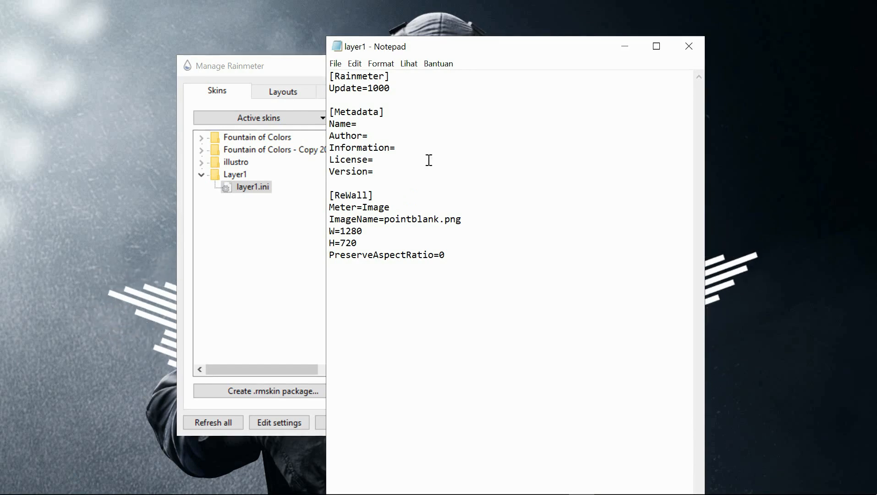
{"action": "left_click", "coordinate": [703, 51]}
{"action": "left_click", "coordinate": [643, 121]}
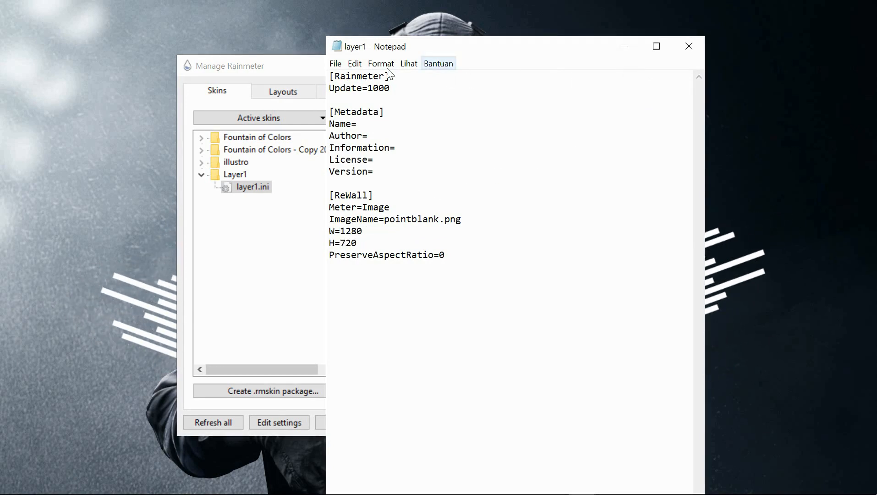
{"action": "left_click", "coordinate": [282, 64]}
{"action": "left_click", "coordinate": [687, 65]}
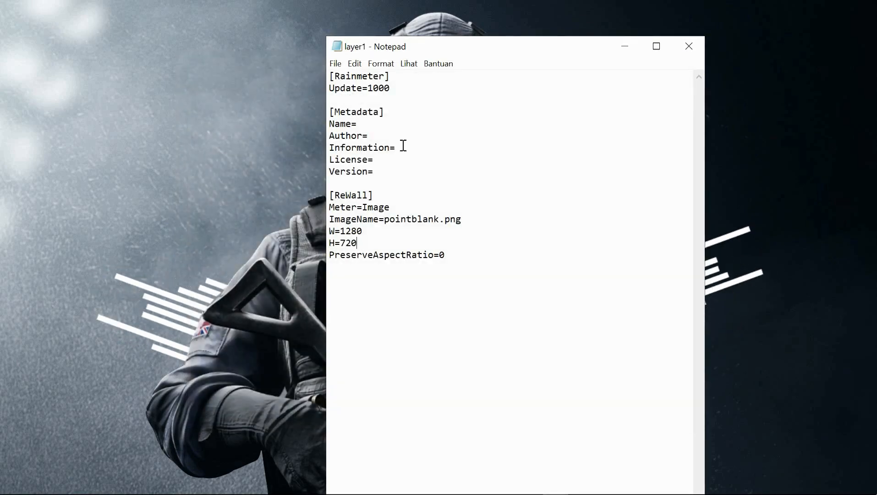
- Open the Windows display settings beside the layer1 file and check the screen's scale and resolution
{"action": "right_click", "coordinate": [193, 154]}
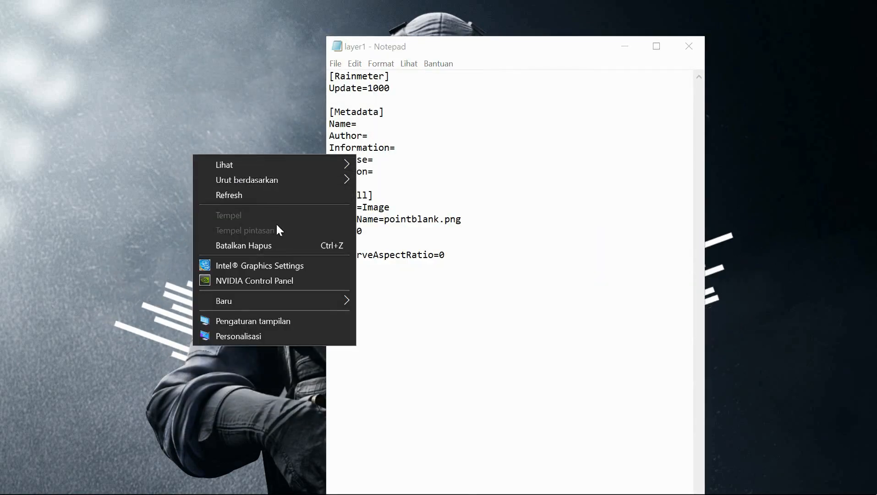
{"action": "left_click", "coordinate": [282, 321]}
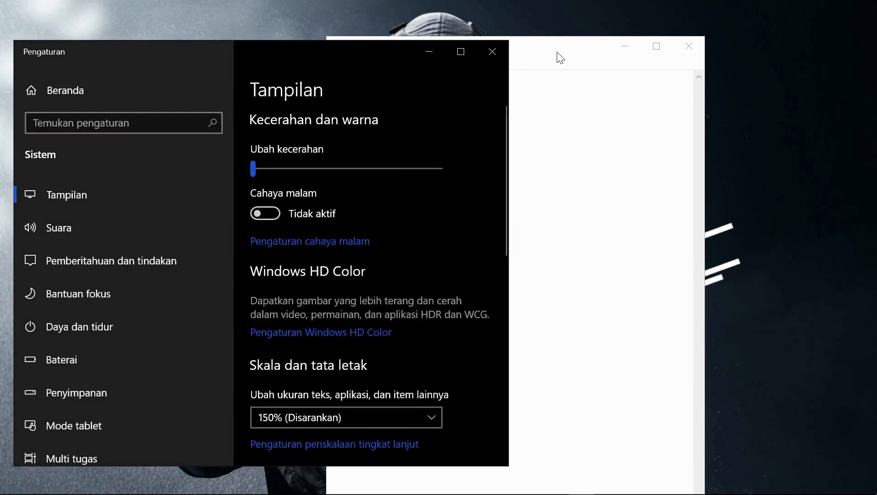
{"action": "left_click_drag", "start_coordinate": [554, 50], "coordinate": [692, 52]}
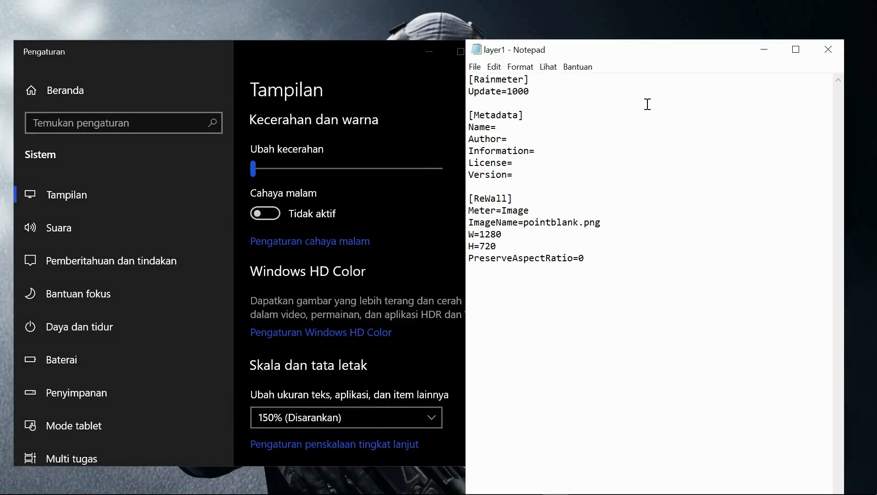
{"action": "scroll", "coordinate": [324, 362], "scroll_direction": "down", "scroll_amount": 5}
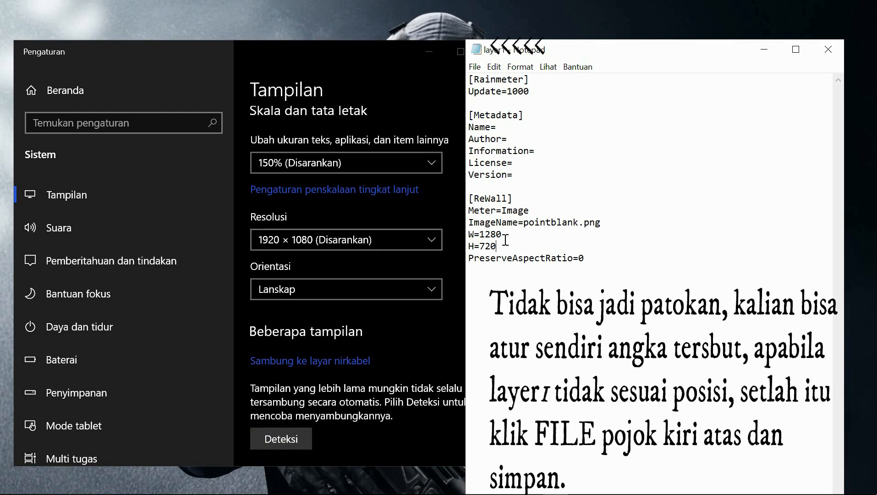
- Close the layer1 file and the display settings, and switch to the Chrome browser
{"action": "left_click", "coordinate": [807, 53]}
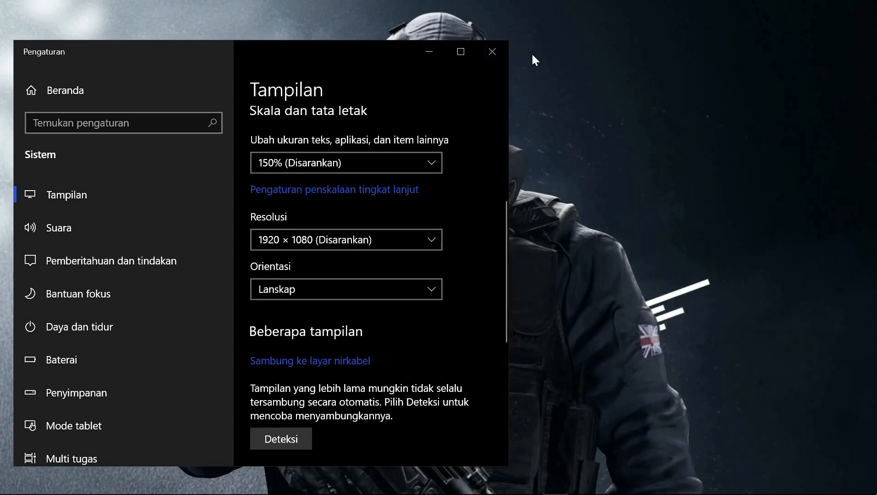
{"action": "left_click", "coordinate": [486, 55]}
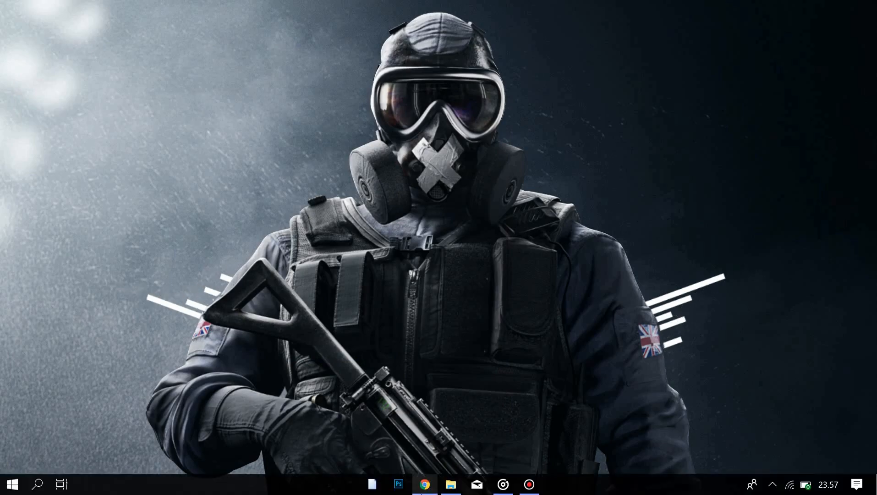
{"action": "left_click", "coordinate": [424, 486]}
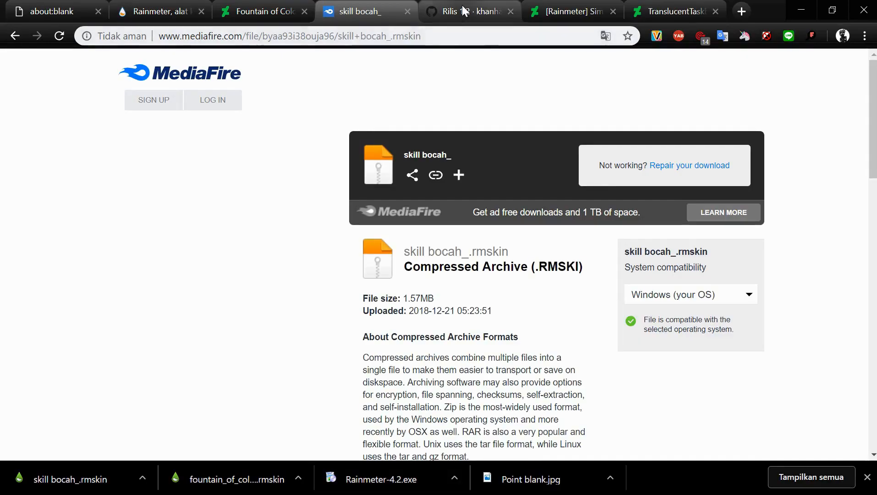
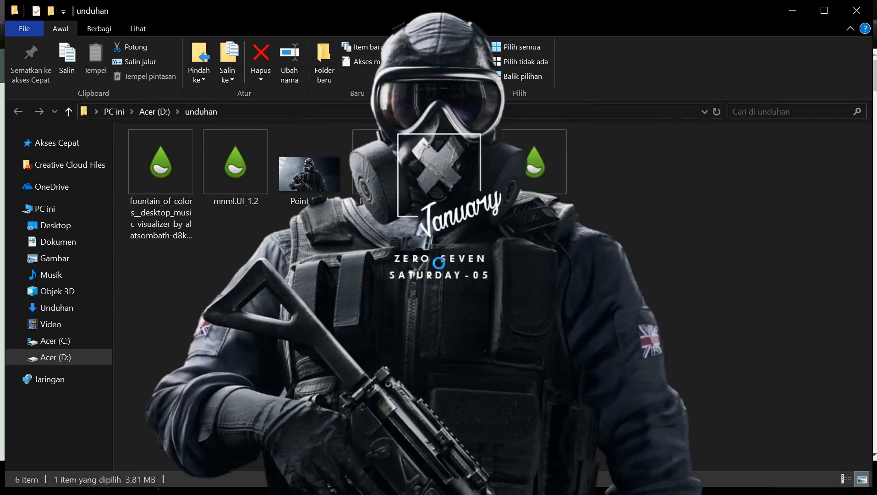
- Clear the unduhan folder and browser windows off the desktop and open the Rainmeter skin manager
{"action": "left_click", "coordinate": [856, 10]}
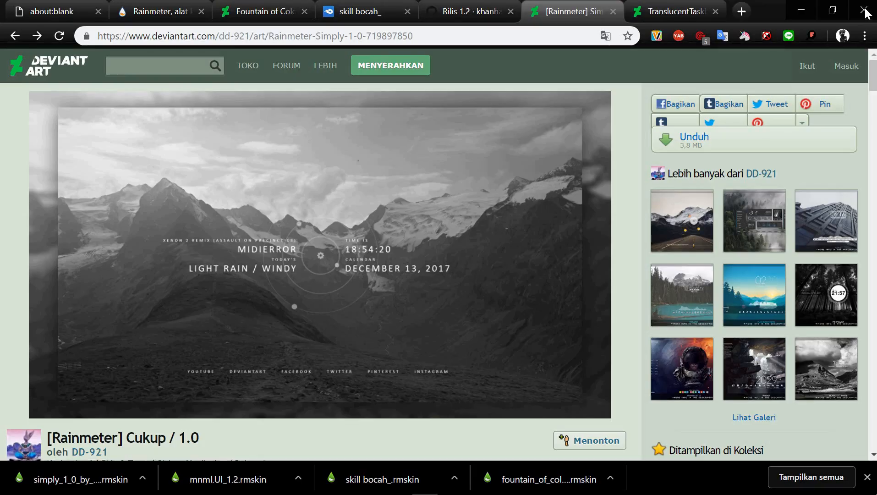
{"action": "left_click", "coordinate": [804, 13]}
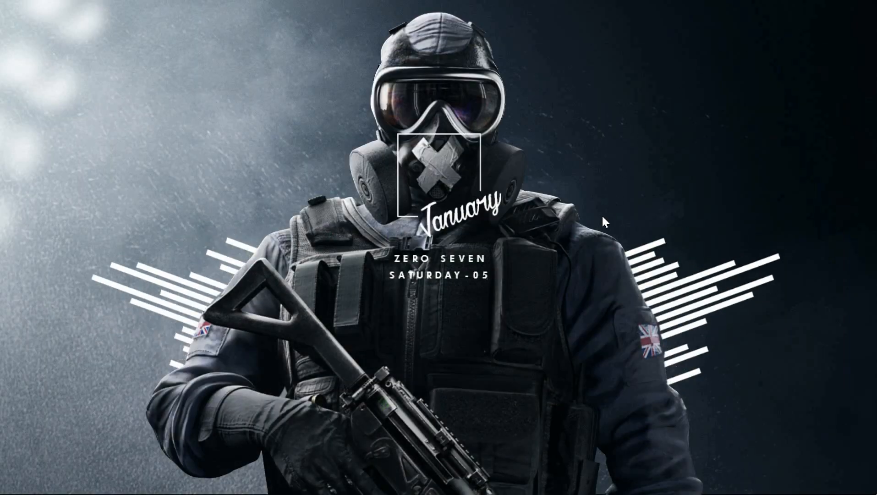
{"action": "mouse_move", "coordinate": [780, 491]}
{"action": "left_click", "coordinate": [773, 485]}
{"action": "left_click", "coordinate": [814, 434]}
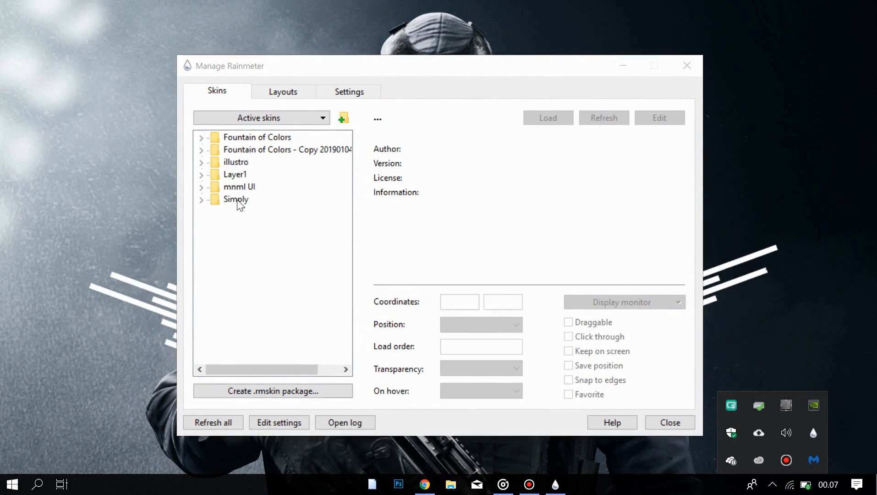
- Open the Simply skin's folder from the skin manager and go up to its parent Skins folder
{"action": "left_click", "coordinate": [202, 201]}
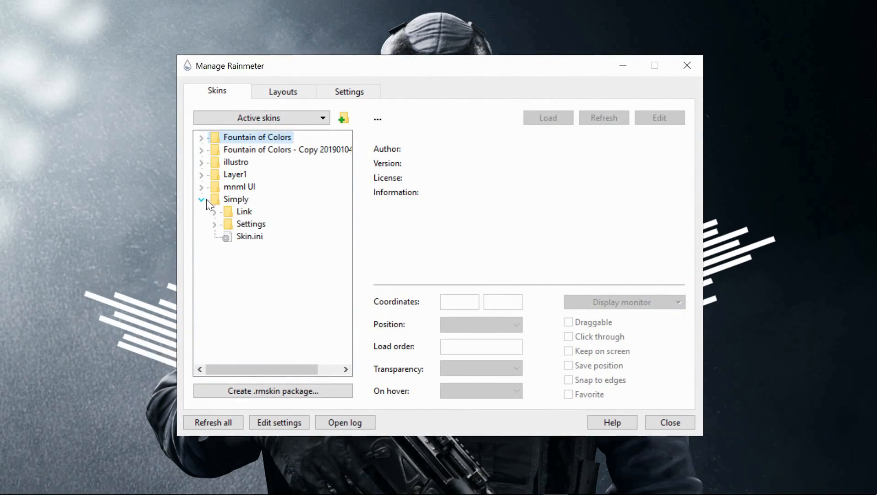
{"action": "left_click", "coordinate": [203, 201]}
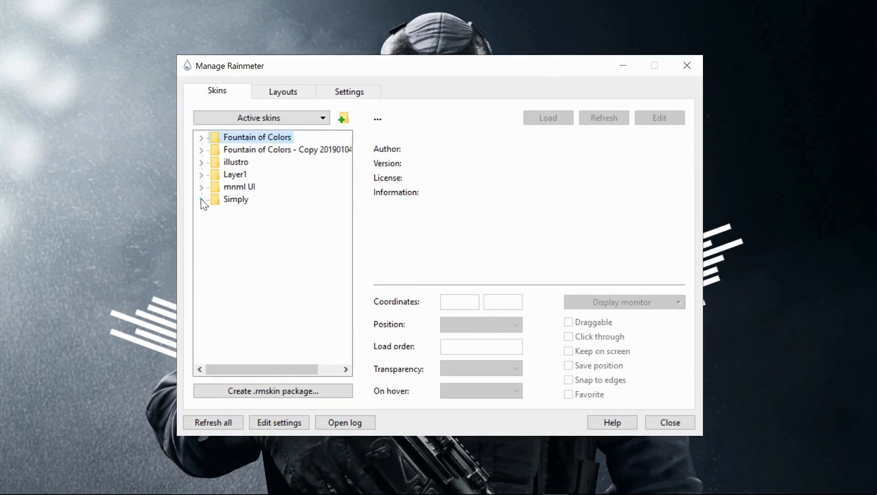
{"action": "right_click", "coordinate": [229, 199]}
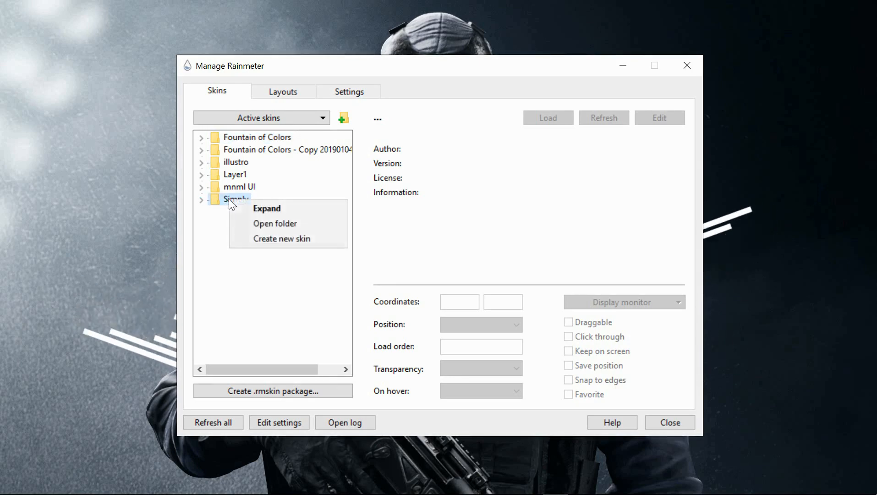
{"action": "left_click", "coordinate": [282, 224]}
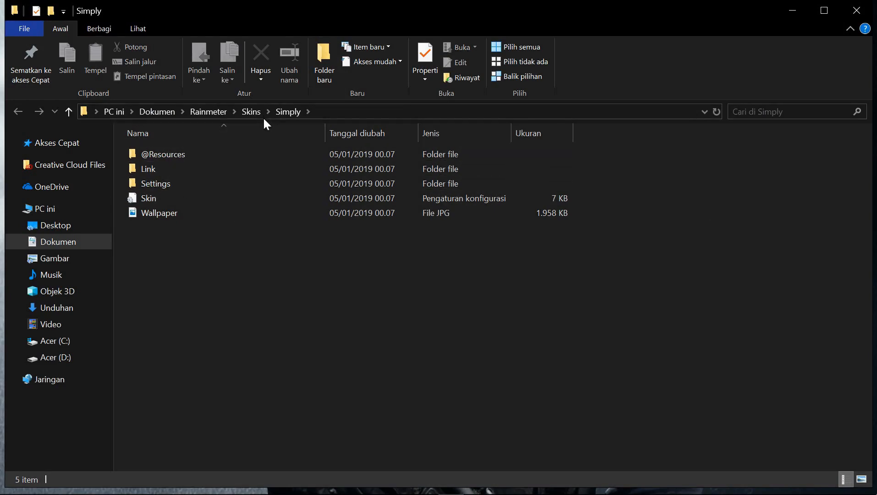
{"action": "left_click", "coordinate": [257, 110]}
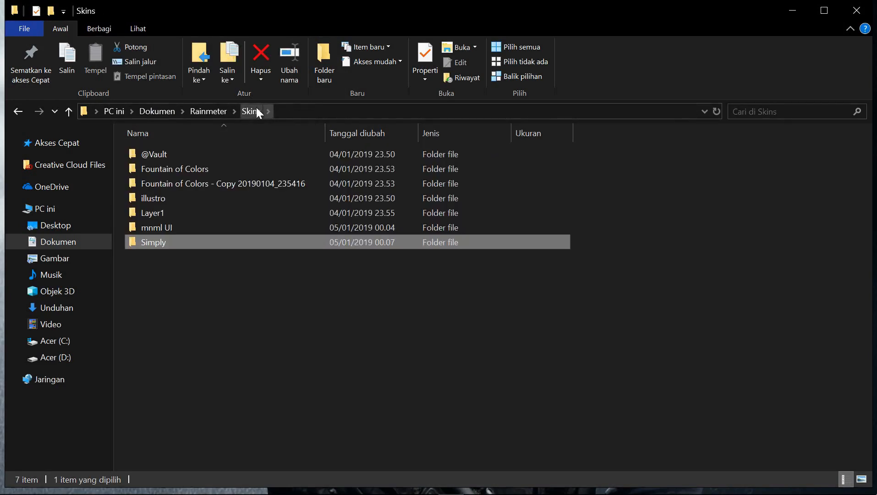
- Copy the Simply folder and paste a duplicate of it into the same Skins folder
{"action": "double_click", "coordinate": [161, 238]}
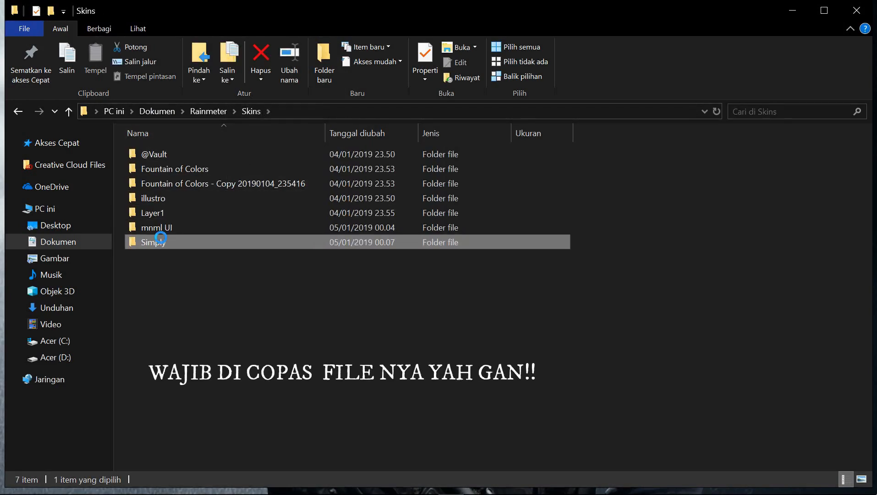
{"action": "right_click", "coordinate": [161, 238]}
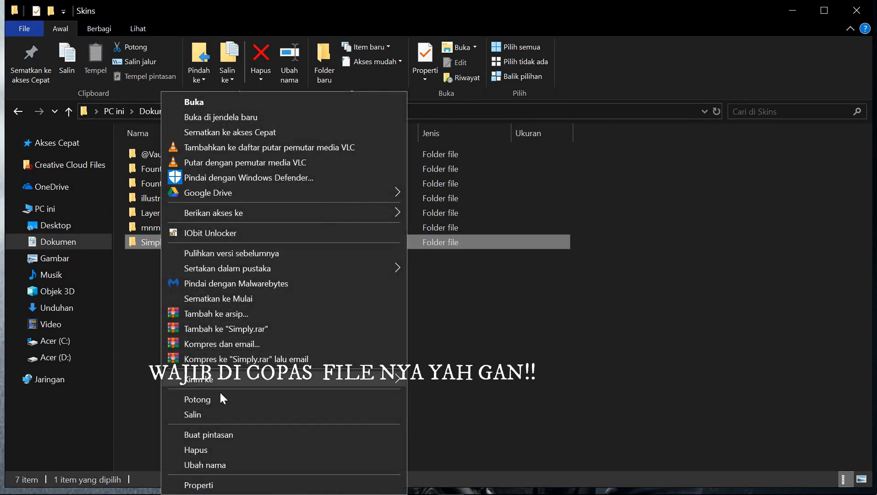
{"action": "left_click", "coordinate": [220, 409]}
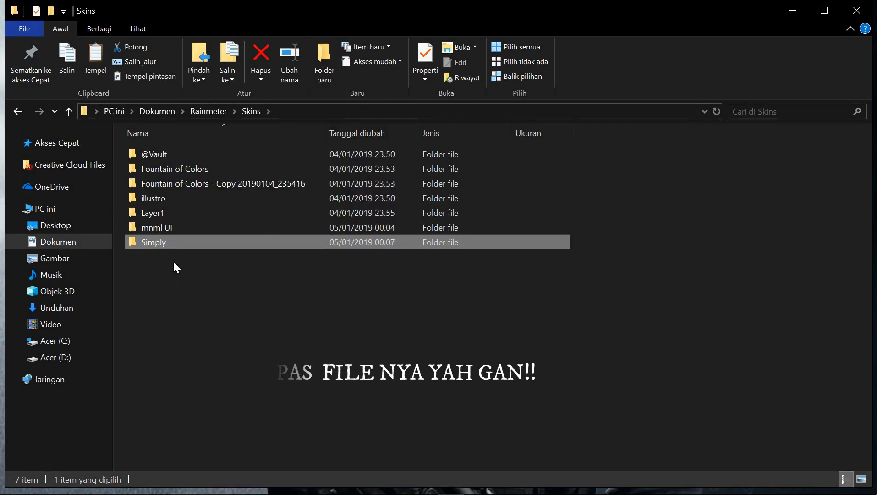
{"action": "right_click", "coordinate": [162, 244]}
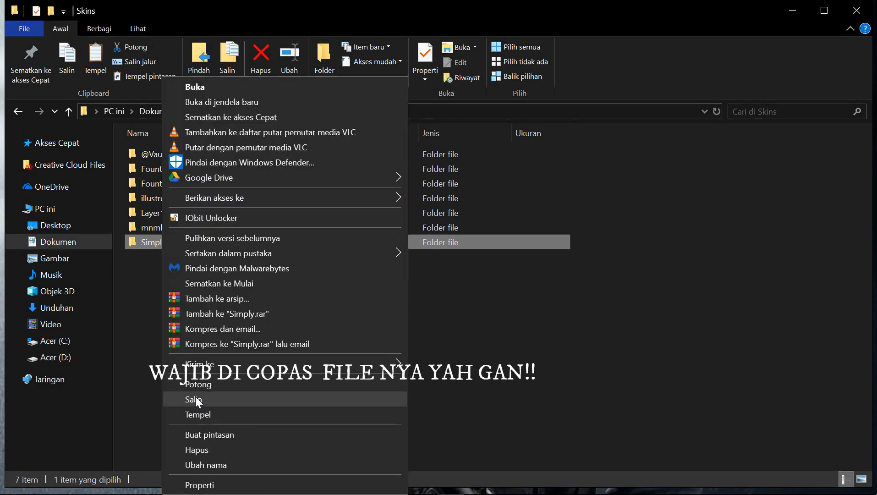
{"action": "left_click", "coordinate": [201, 399]}
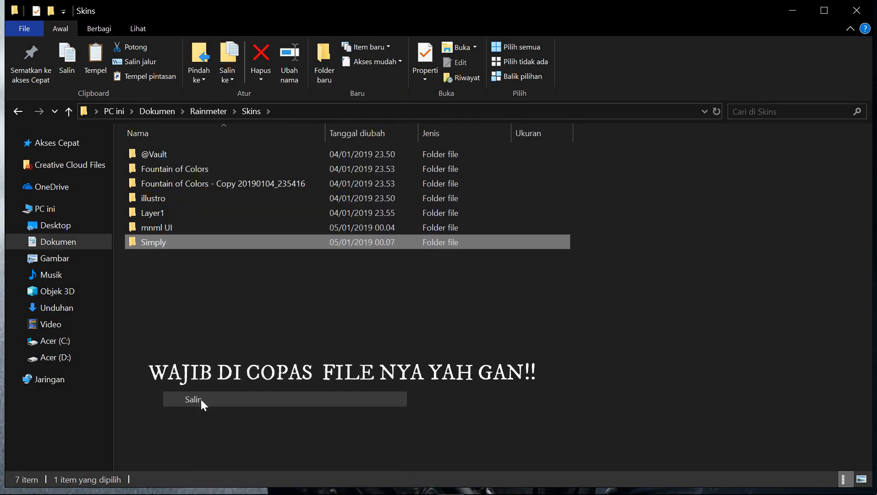
{"action": "right_click", "coordinate": [160, 261]}
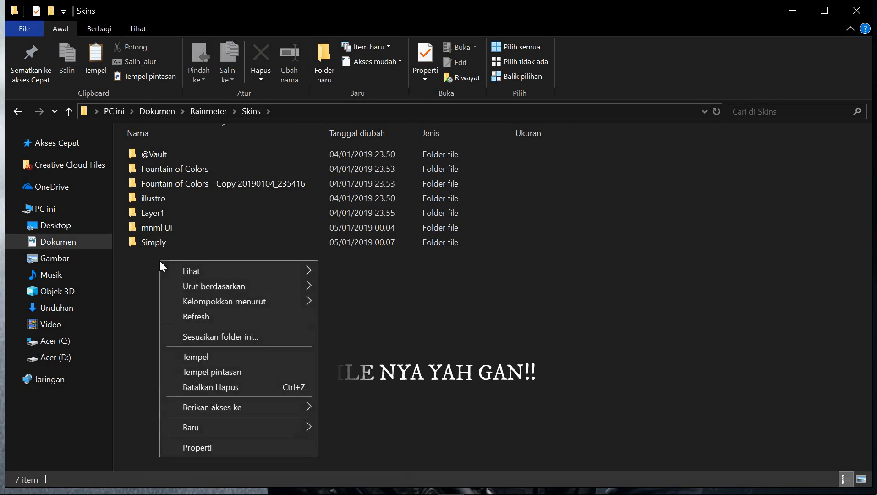
{"action": "left_click", "coordinate": [199, 360]}
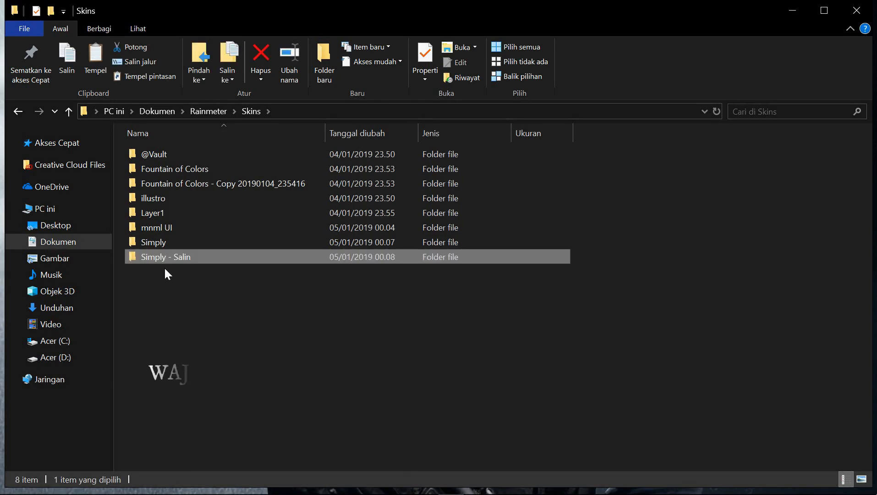
- Rename the duplicated folder as Simply 2, close the folder window and refresh all skins in the Rainmeter manager
{"action": "left_click", "coordinate": [194, 255]}
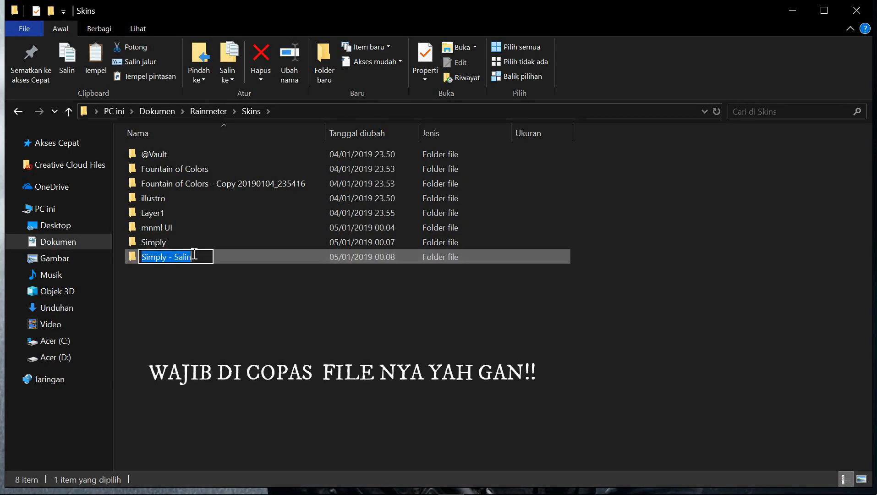
{"action": "left_click_drag", "start_coordinate": [200, 255], "coordinate": [170, 258]}
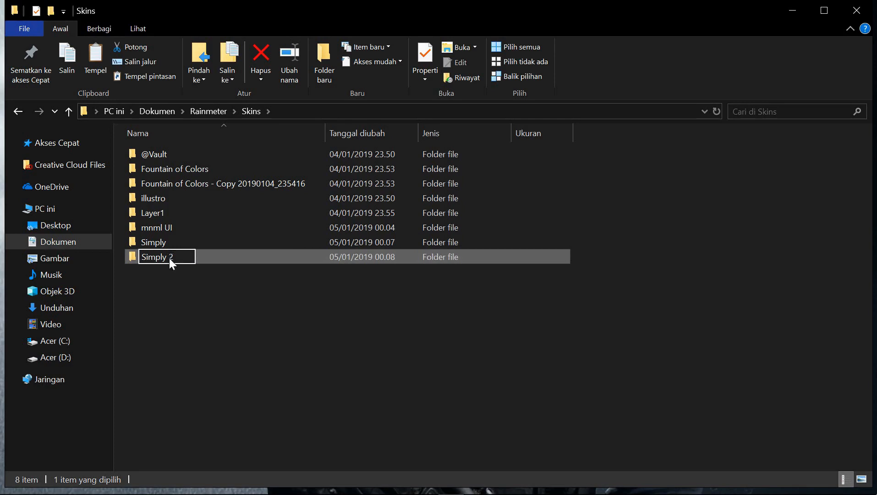
{"action": "type", "text": "2"}
{"action": "key", "text": "Return"}
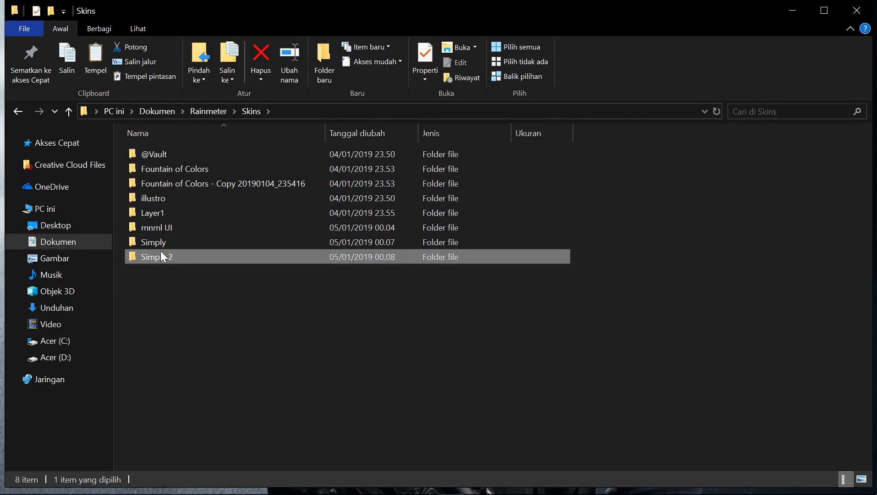
{"action": "left_click", "coordinate": [847, 15]}
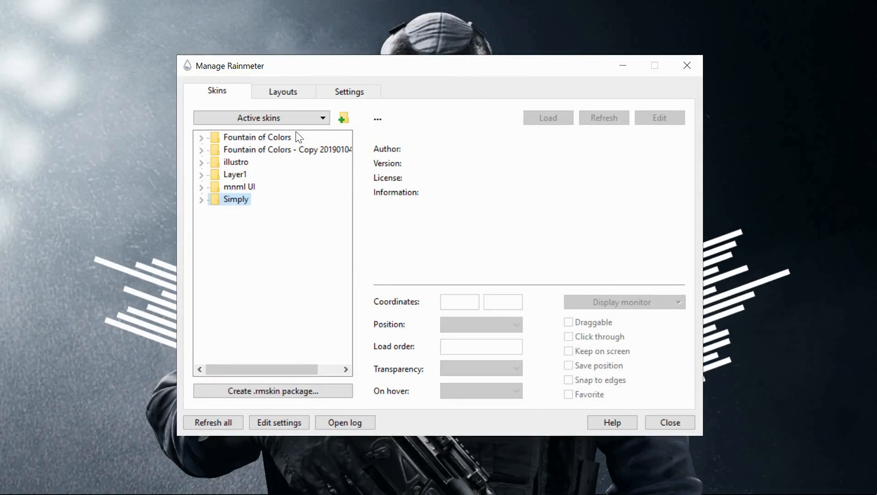
{"action": "left_click", "coordinate": [223, 423]}
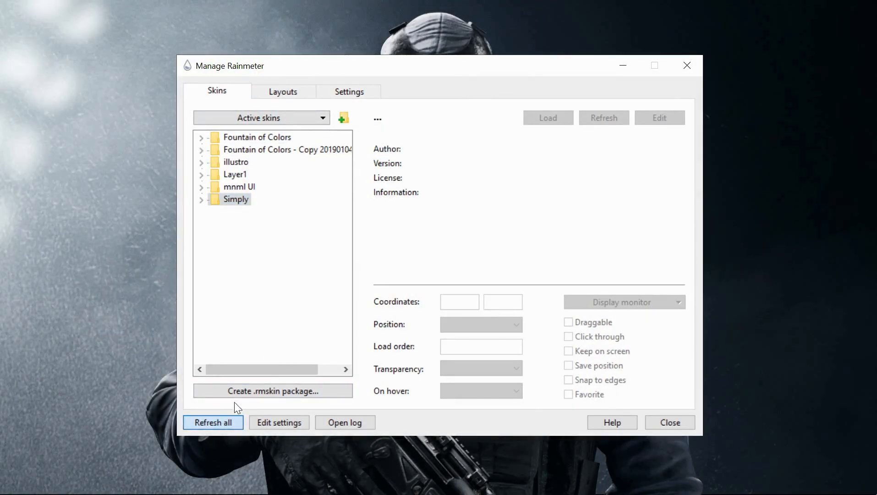
- Load Link.ini from the Simply skin's Link folder and move its link bar down over the soldier's mask, to X about 132
{"action": "left_click", "coordinate": [201, 203]}
{"action": "left_click", "coordinate": [201, 199]}
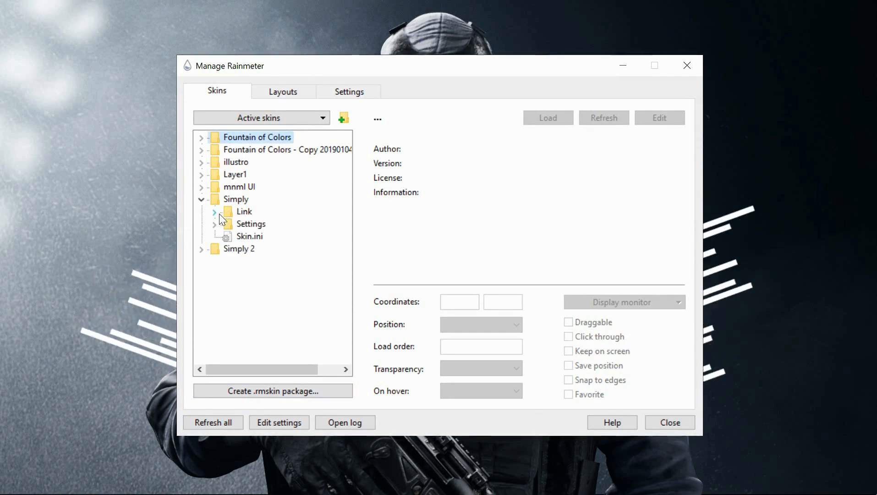
{"action": "left_click", "coordinate": [214, 212]}
{"action": "left_click", "coordinate": [256, 224]}
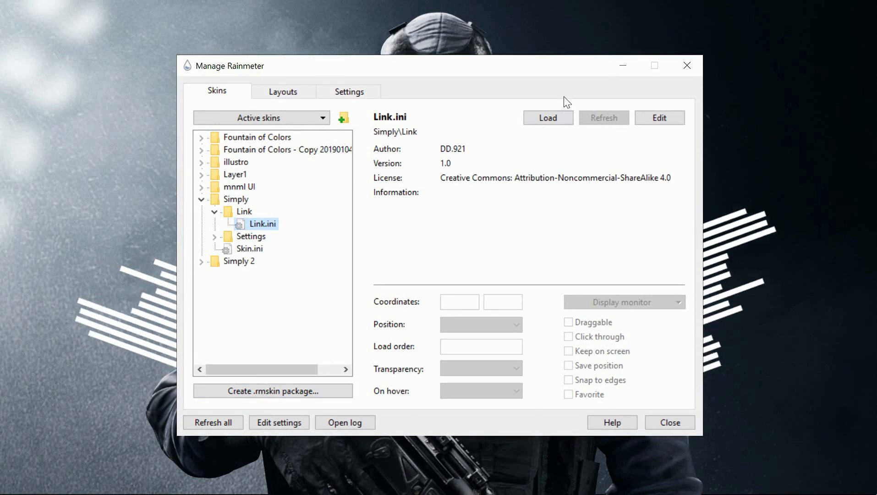
{"action": "left_click", "coordinate": [669, 119]}
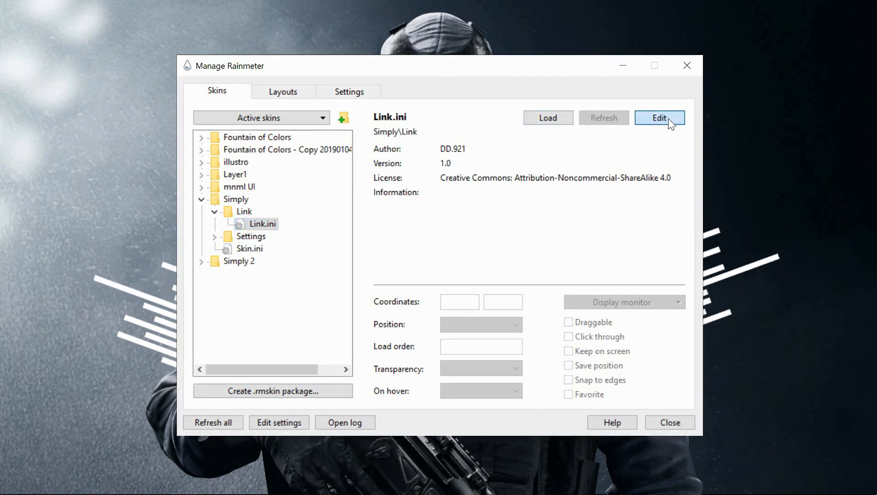
{"action": "left_click", "coordinate": [556, 118]}
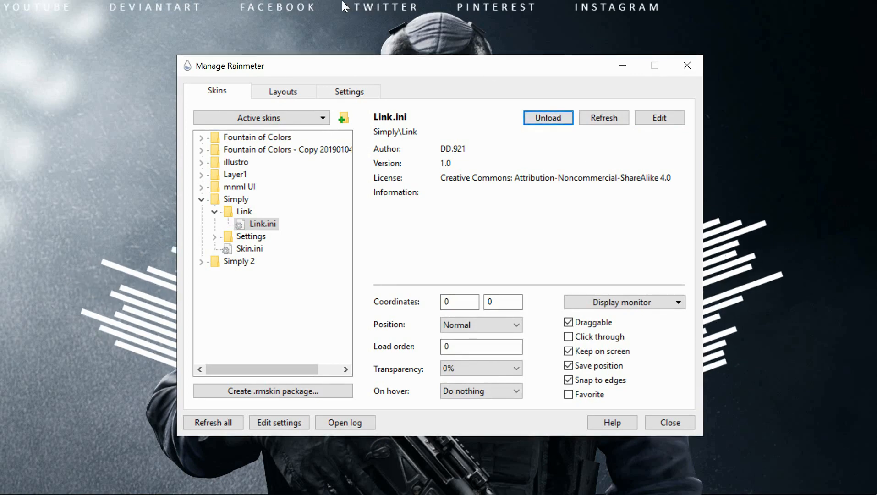
{"action": "left_click_drag", "start_coordinate": [405, 74], "coordinate": [382, 188]}
{"action": "left_click_drag", "start_coordinate": [340, 9], "coordinate": [432, 141]}
- Open Link.ini for editing in Notepad and examine its Web text line and the Youtube and DeviantArt link sections
{"action": "left_click", "coordinate": [631, 233]}
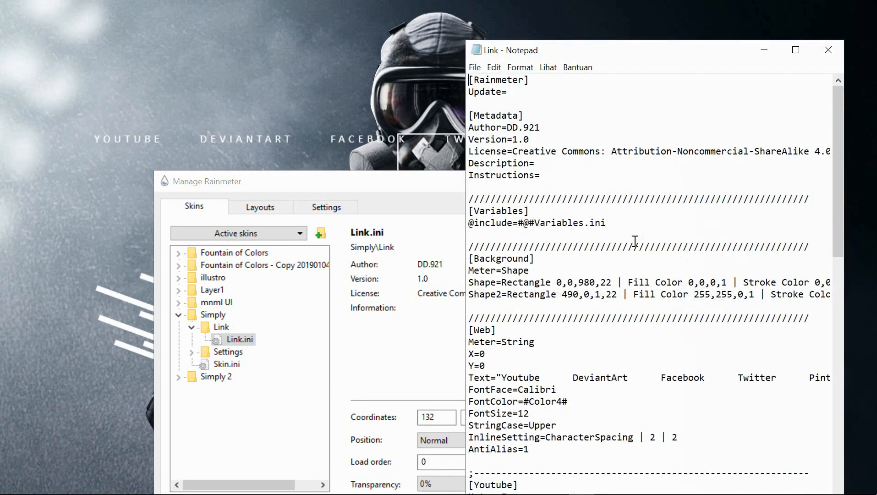
{"action": "scroll", "coordinate": [563, 219], "scroll_direction": "down", "scroll_amount": 4}
{"action": "scroll", "coordinate": [562, 222], "scroll_direction": "up", "scroll_amount": 3}
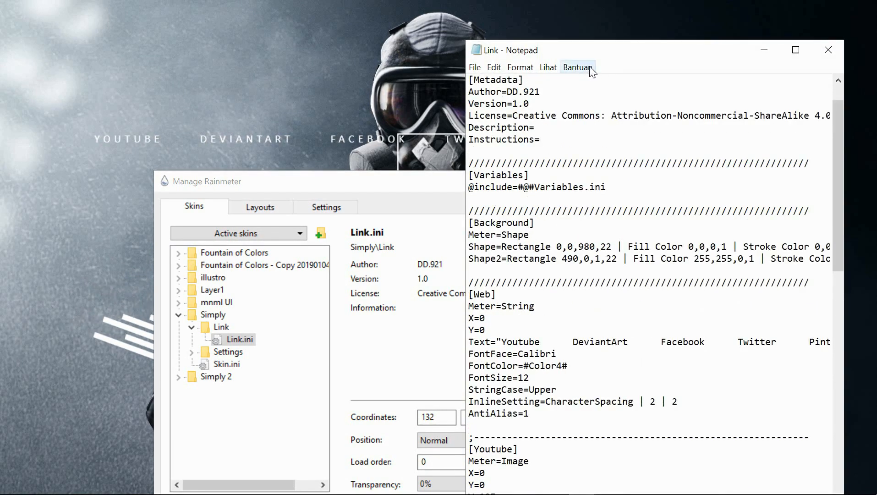
{"action": "left_click_drag", "start_coordinate": [608, 48], "coordinate": [391, 32]}
{"action": "scroll", "coordinate": [363, 210], "scroll_direction": "up", "scroll_amount": 3}
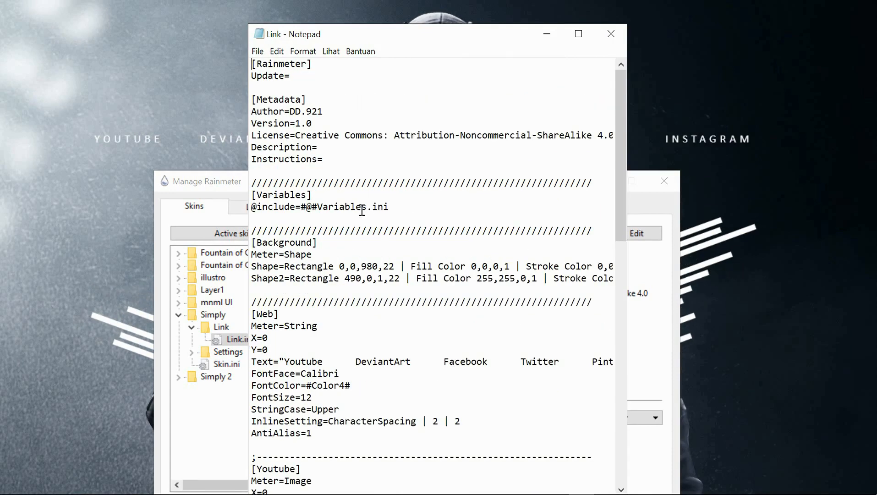
{"action": "scroll", "coordinate": [362, 211], "scroll_direction": "down", "scroll_amount": 4}
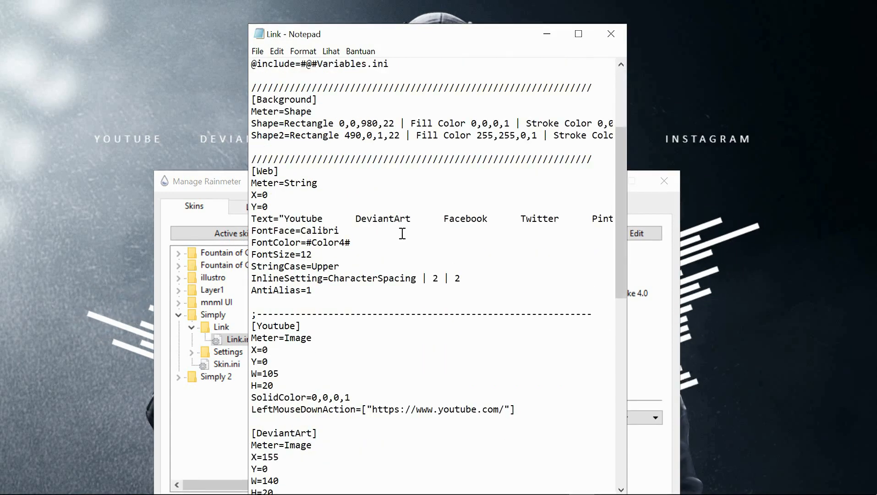
{"action": "scroll", "coordinate": [413, 234], "scroll_direction": "up", "scroll_amount": 1}
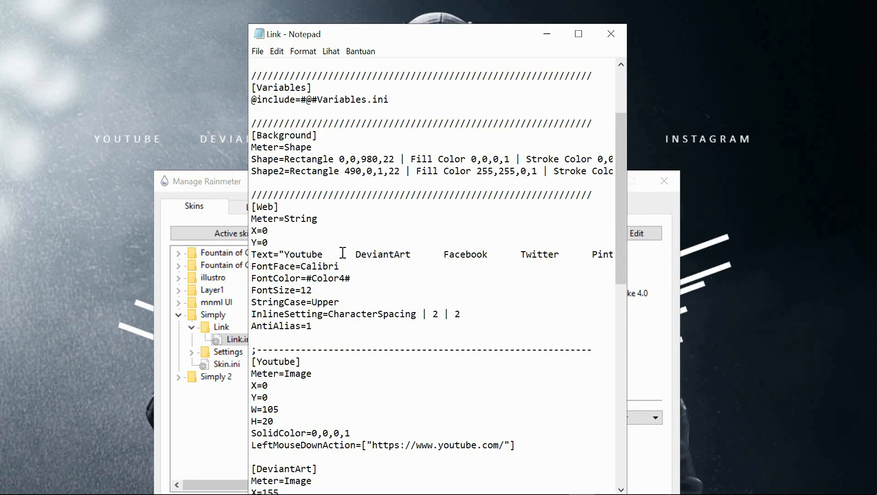
{"action": "scroll", "coordinate": [343, 253], "scroll_direction": "down", "scroll_amount": 1}
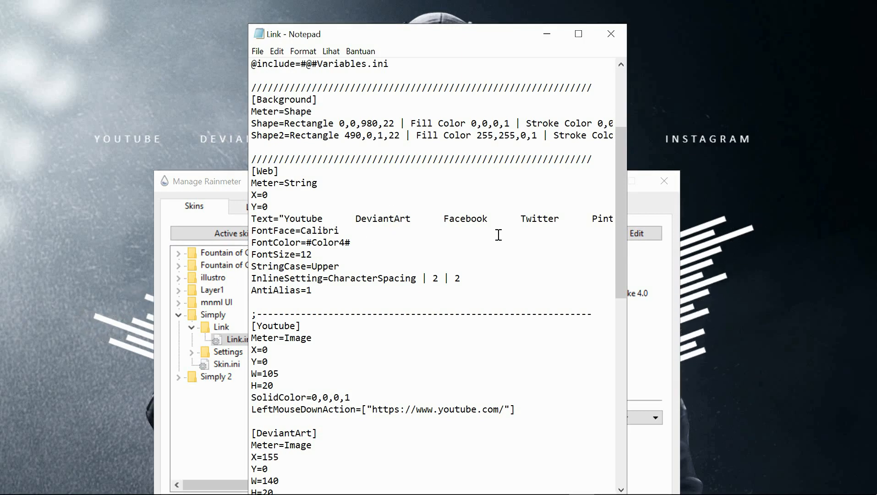
{"action": "scroll", "coordinate": [548, 241], "scroll_direction": "down", "scroll_amount": 2}
{"action": "scroll", "coordinate": [547, 242], "scroll_direction": "up", "scroll_amount": 1}
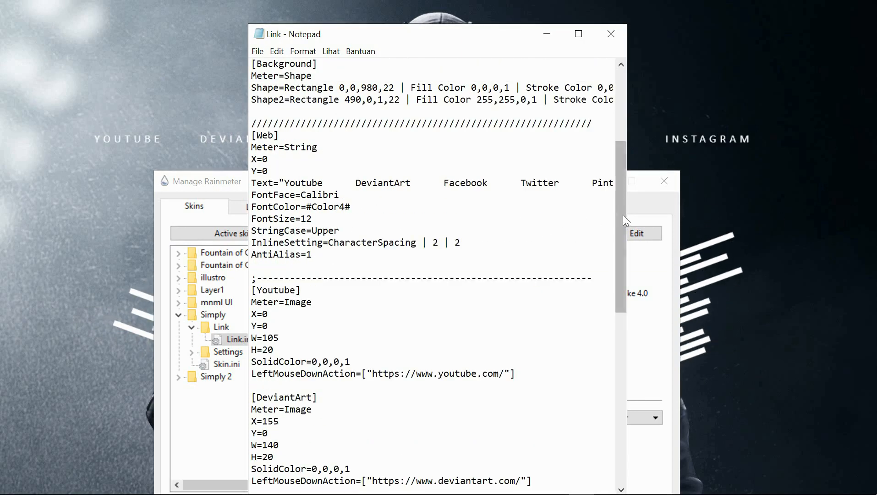
- Maximize the Notepad window and replace DeviantArt with whastapp in the Web section's text line
{"action": "left_click", "coordinate": [579, 33]}
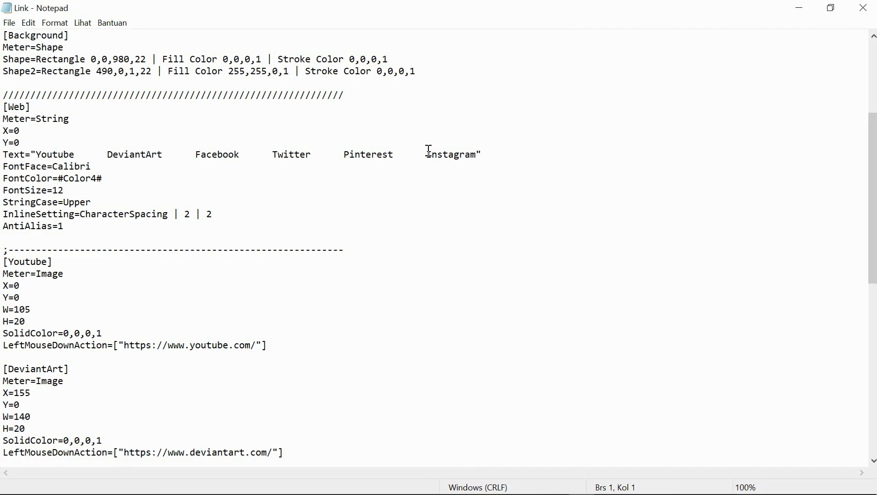
{"action": "scroll", "coordinate": [131, 253], "scroll_direction": "up", "scroll_amount": 2}
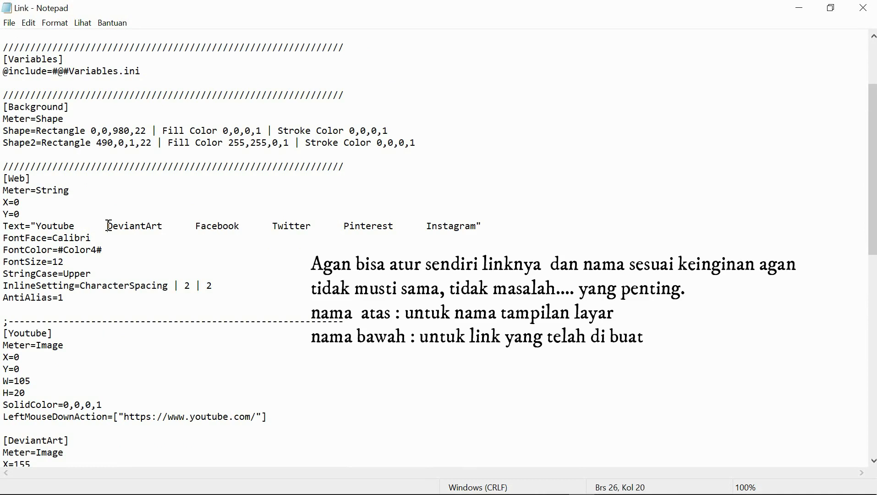
{"action": "left_click_drag", "start_coordinate": [138, 228], "coordinate": [166, 265]}
{"action": "scroll", "coordinate": [166, 264], "scroll_direction": "up", "scroll_amount": 1}
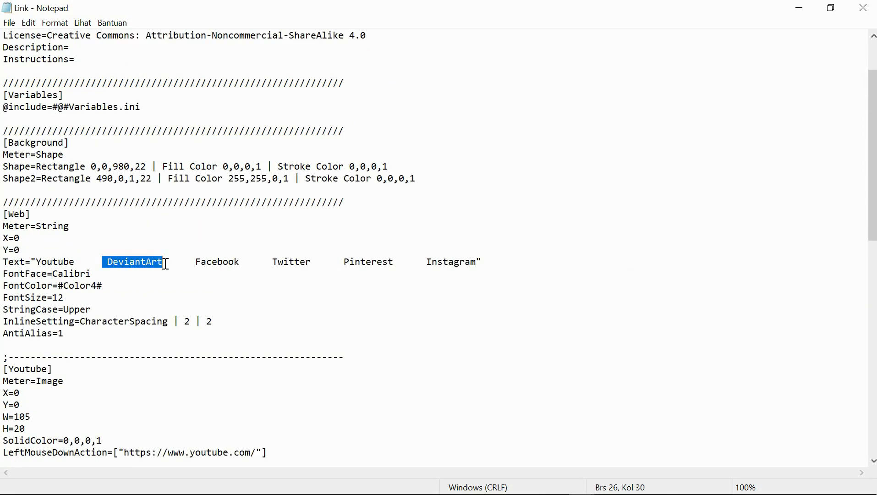
{"action": "key", "text": "BackSpace"}
{"action": "type", "text": "wh"}
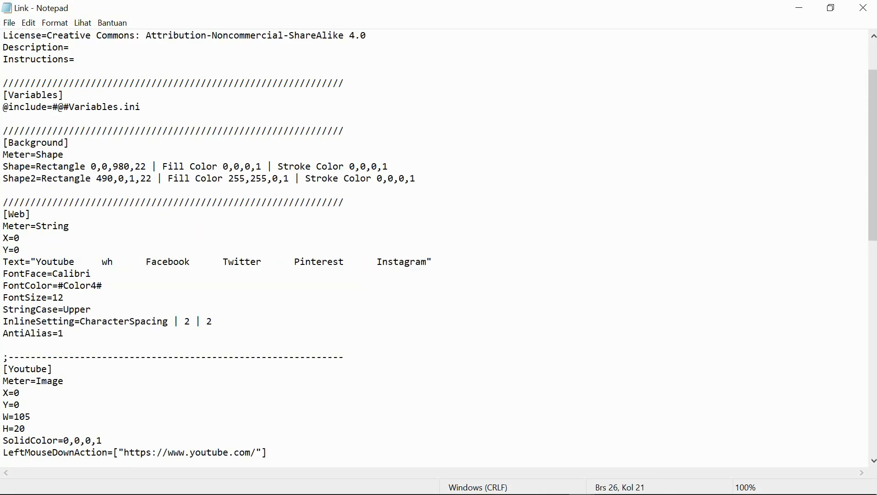
{"action": "type", "text": "astapp"}
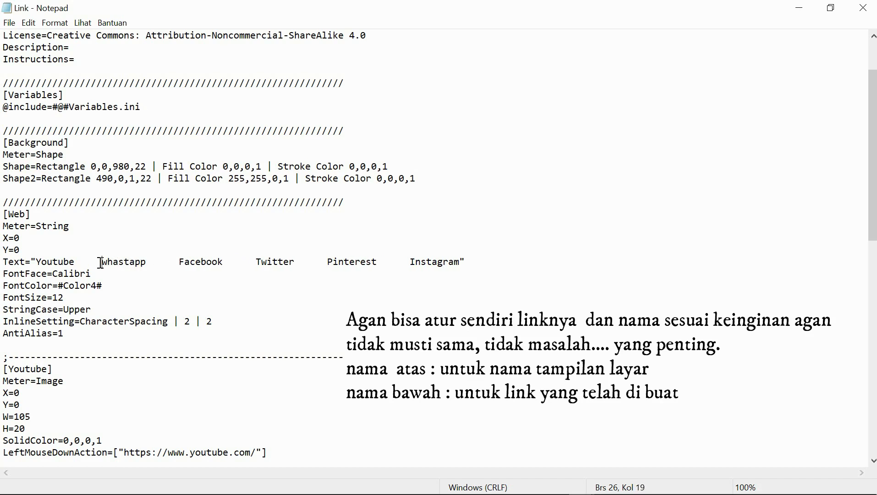
- Copy whastapp from the Web text line and paste it over deviantart.com in the DeviantArt section's link
{"action": "left_click_drag", "start_coordinate": [140, 262], "coordinate": [146, 262]}
{"action": "right_click", "coordinate": [135, 265]}
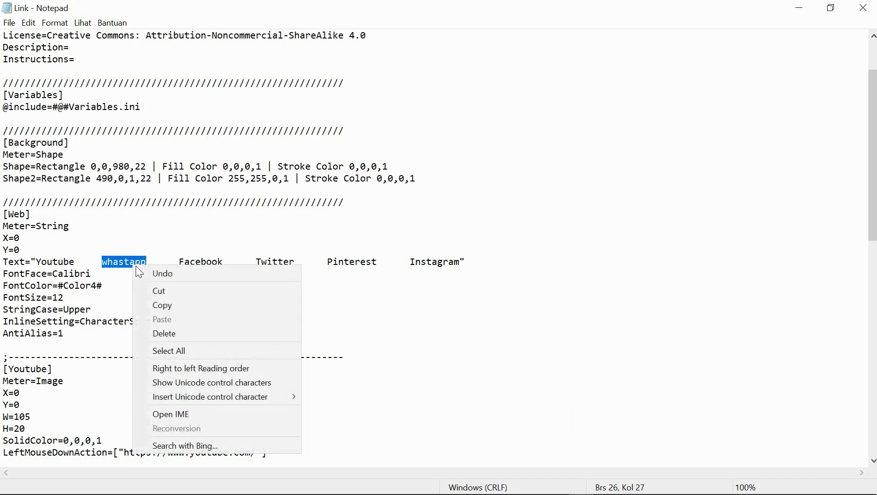
{"action": "left_click", "coordinate": [164, 304]}
{"action": "scroll", "coordinate": [178, 347], "scroll_direction": "down", "scroll_amount": 4}
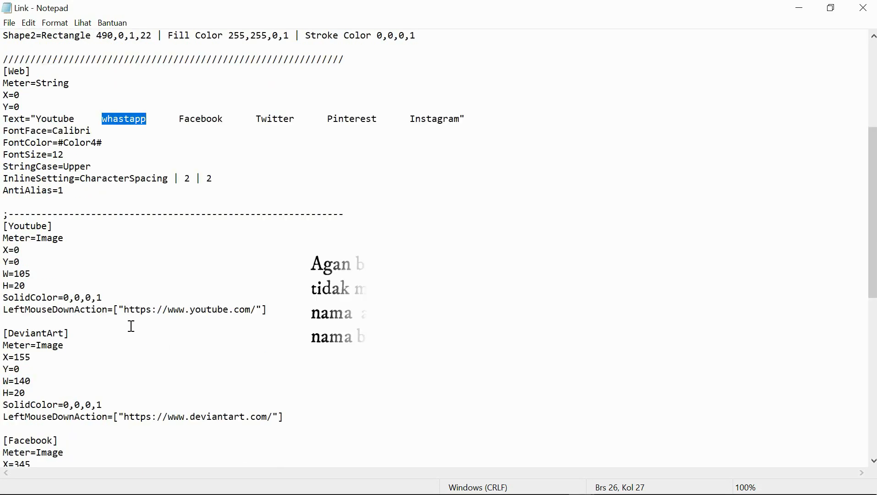
{"action": "scroll", "coordinate": [144, 322], "scroll_direction": "down", "scroll_amount": 2}
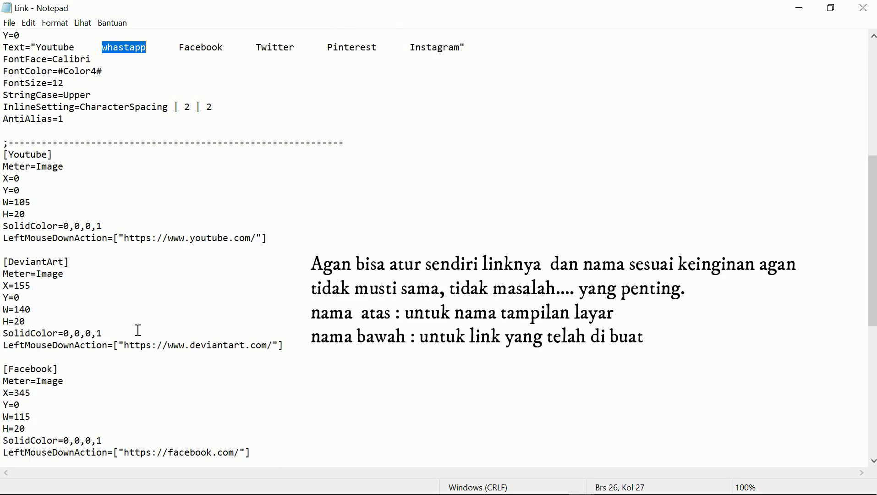
{"action": "left_click_drag", "start_coordinate": [209, 347], "coordinate": [273, 348]}
{"action": "left_click", "coordinate": [242, 392]}
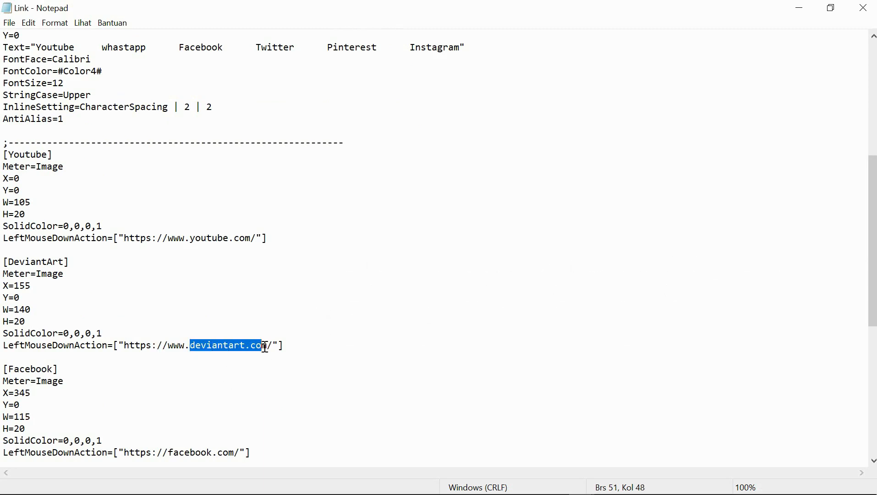
{"action": "left_click_drag", "start_coordinate": [265, 347], "coordinate": [270, 347]}
{"action": "right_click", "coordinate": [234, 345]}
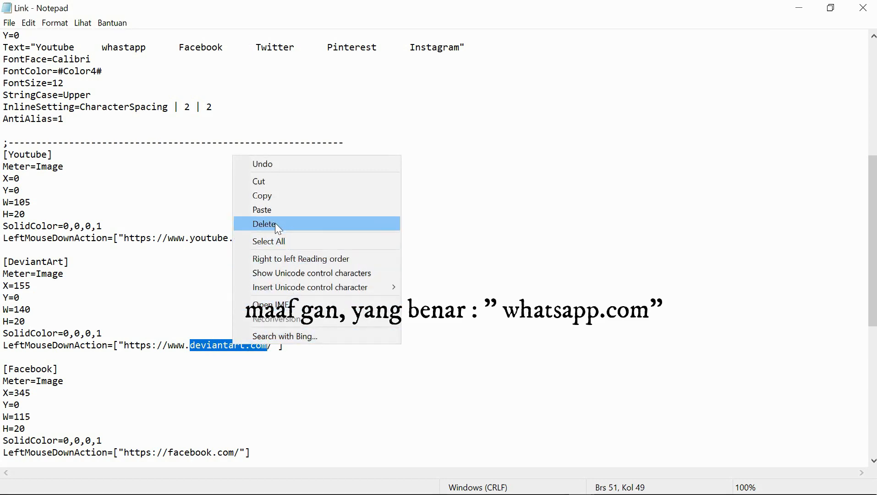
{"action": "left_click", "coordinate": [266, 210]}
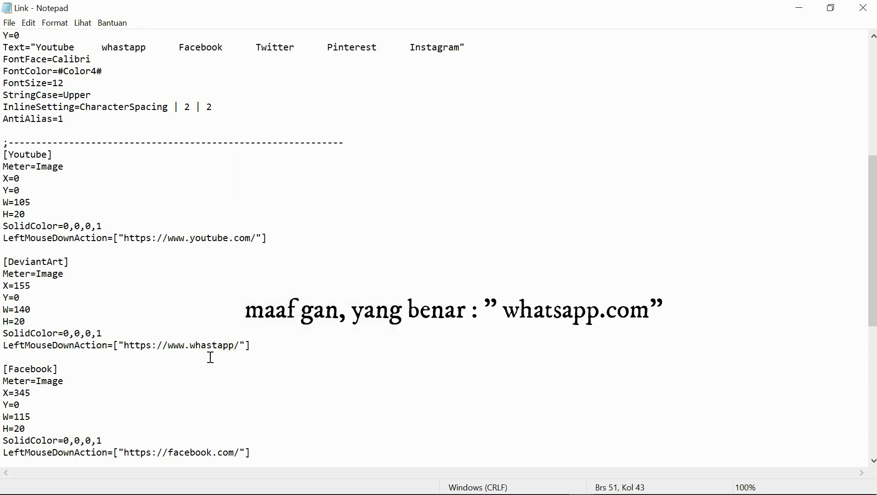
- Replace Facebook with instagram in the Web text line and delete the Twitter, Pinterest and Instagram names after it
{"action": "scroll", "coordinate": [146, 346], "scroll_direction": "down", "scroll_amount": 3}
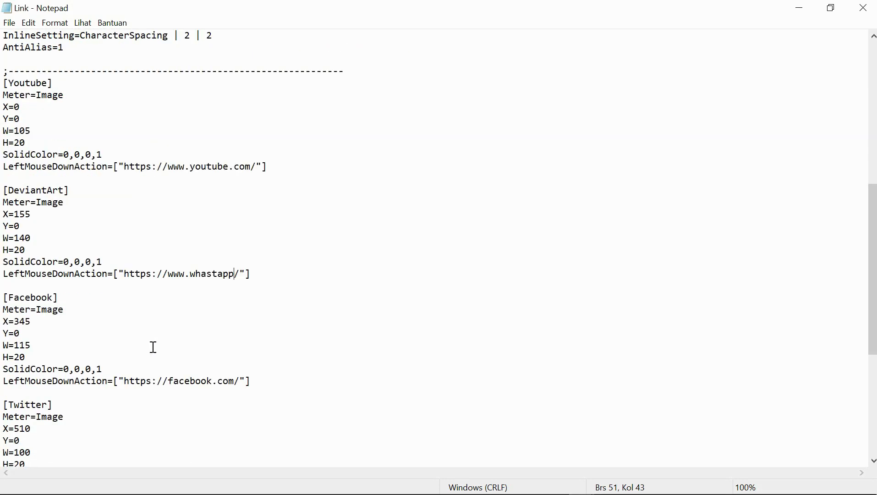
{"action": "scroll", "coordinate": [173, 347], "scroll_direction": "up", "scroll_amount": 9}
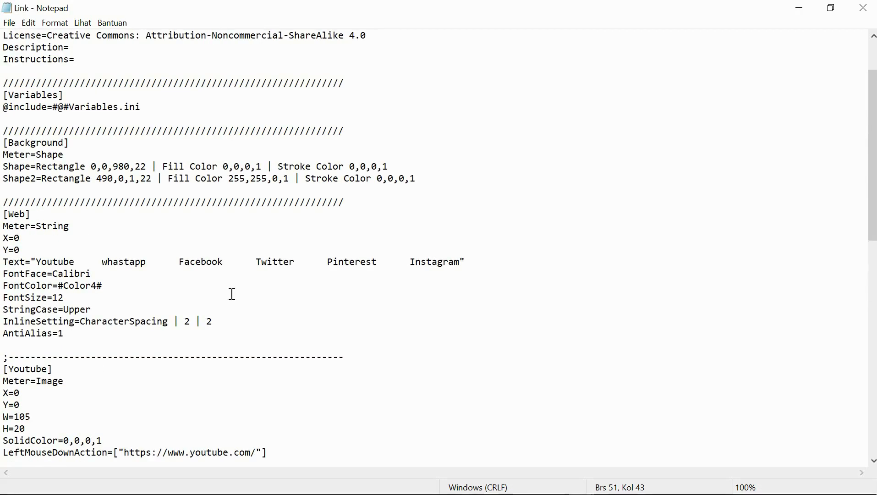
{"action": "left_click_drag", "start_coordinate": [225, 262], "coordinate": [192, 264]}
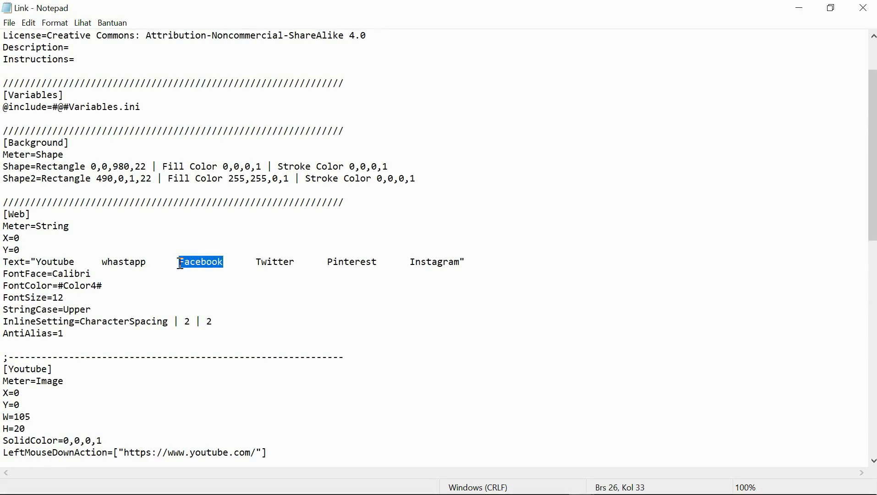
{"action": "type", "text": "instagr"}
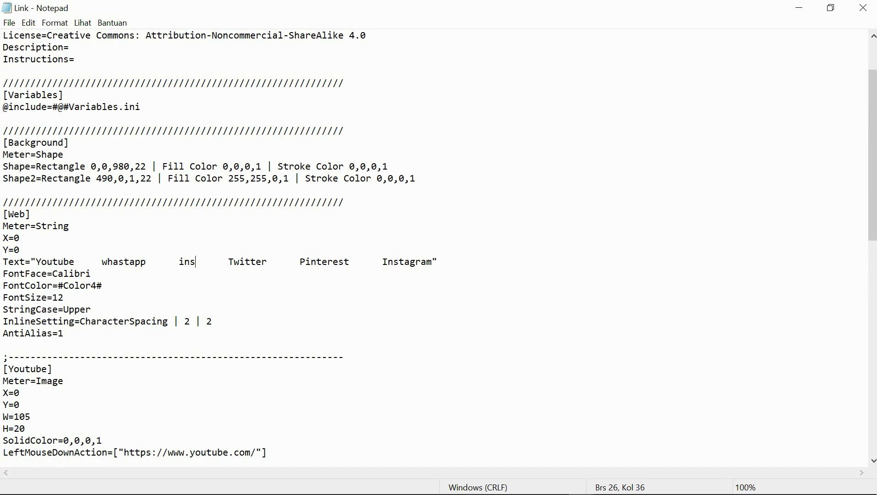
{"action": "type", "text": "am"}
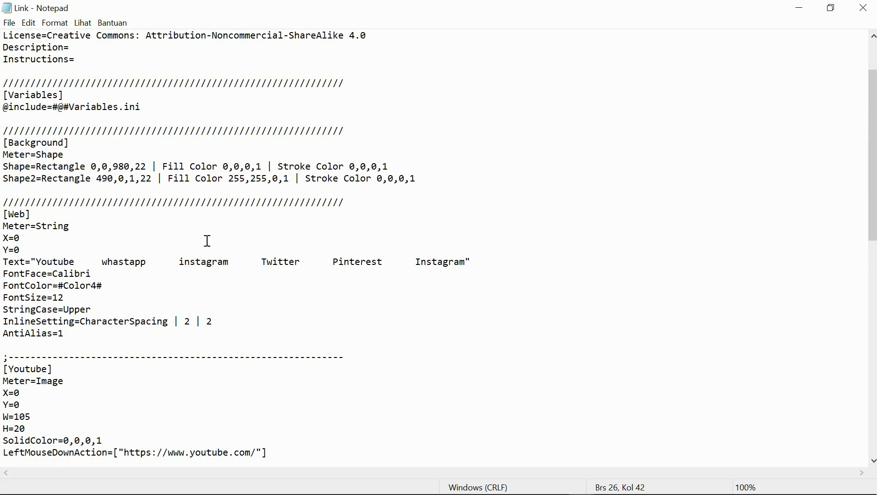
{"action": "left_click_drag", "start_coordinate": [264, 264], "coordinate": [442, 260]}
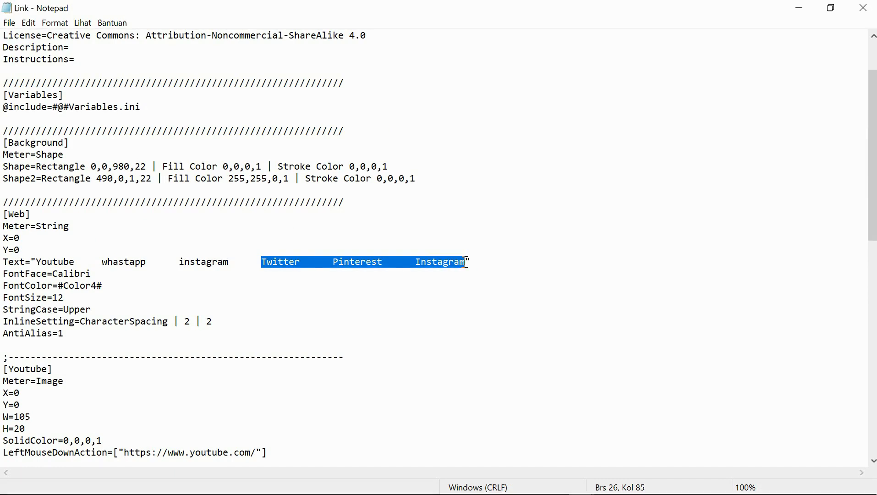
{"action": "key", "text": "BackSpace"}
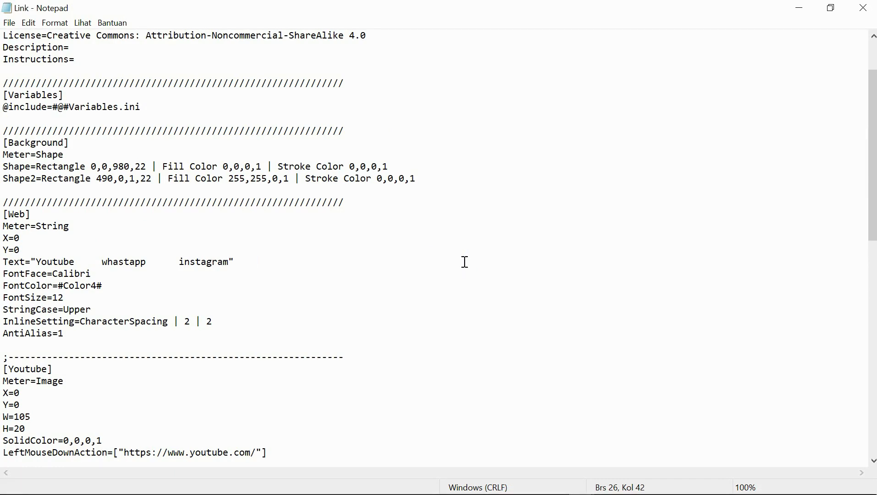
- Copy instagram.com from the Instagram section's link and delete the whole Twitter, Pinterest and Instagram sections
{"action": "scroll", "coordinate": [183, 274], "scroll_direction": "down", "scroll_amount": 15}
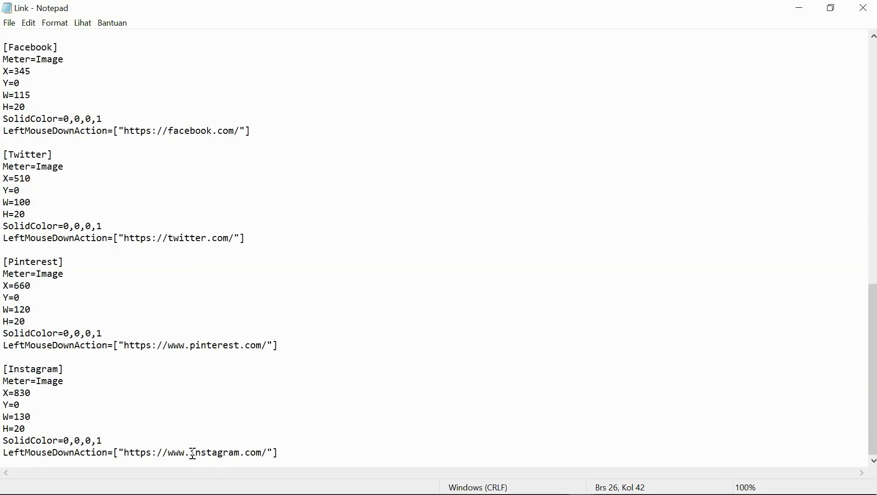
{"action": "left_click_drag", "start_coordinate": [192, 454], "coordinate": [259, 453]}
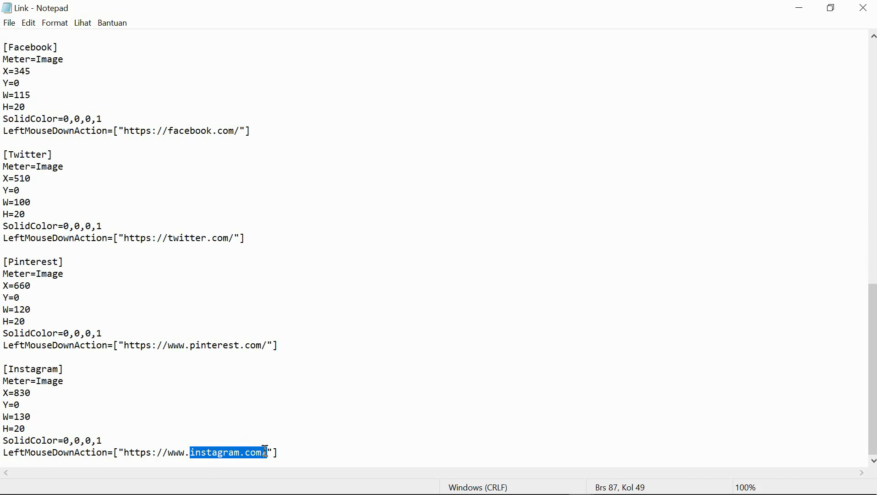
{"action": "right_click", "coordinate": [239, 454]}
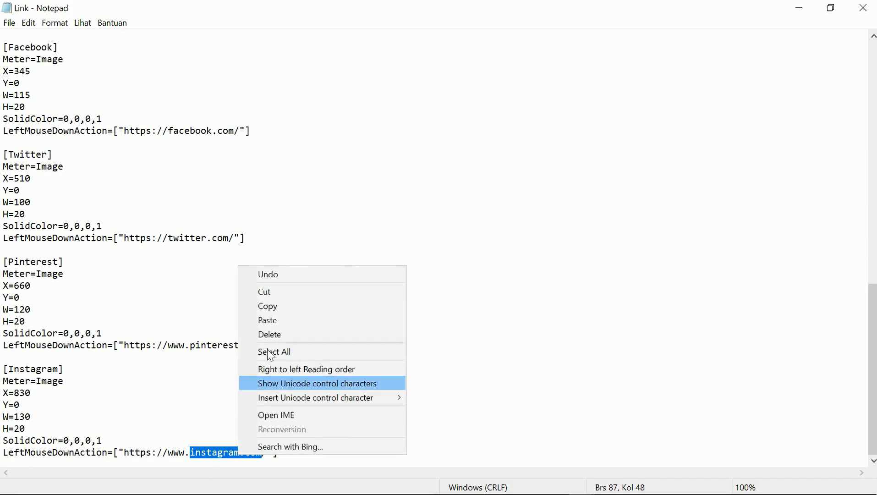
{"action": "left_click", "coordinate": [270, 307]}
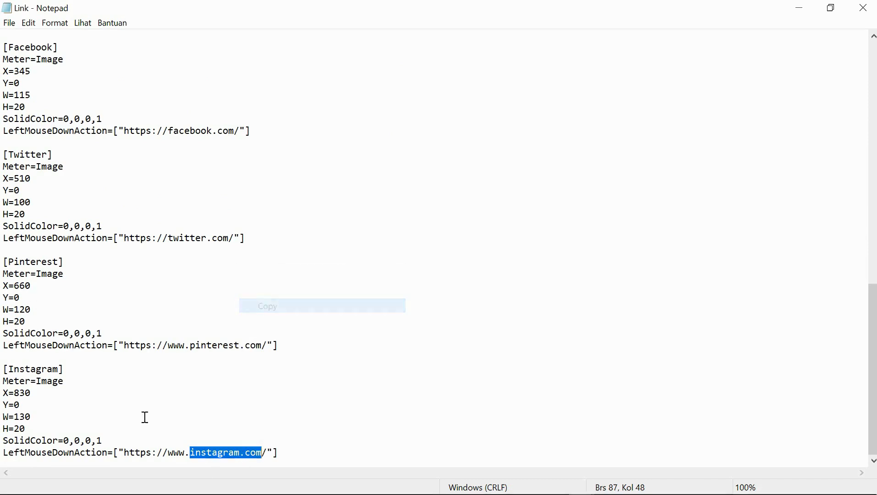
{"action": "left_click_drag", "start_coordinate": [294, 453], "coordinate": [22, 146]}
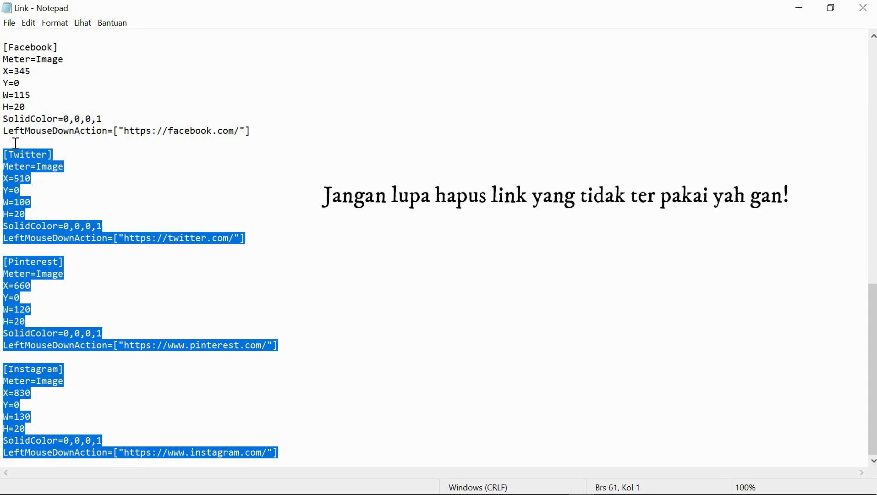
{"action": "key", "text": "Delete"}
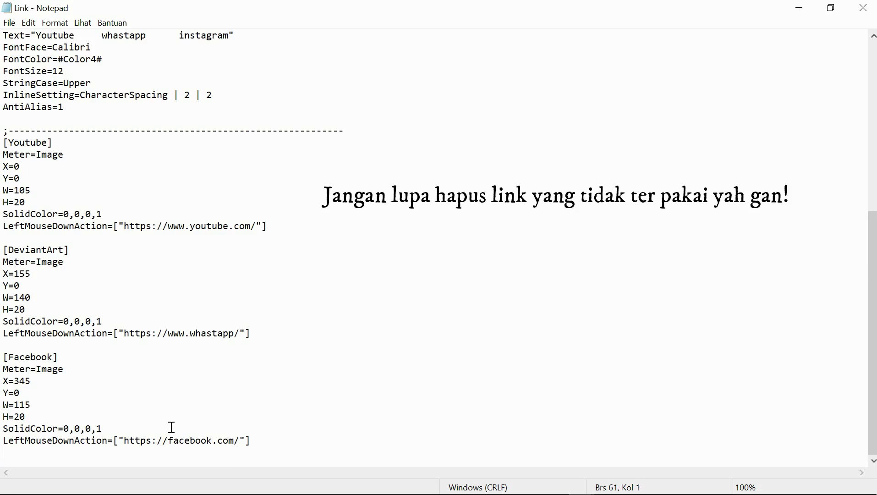
{"action": "left_click_drag", "start_coordinate": [168, 441], "coordinate": [191, 441]}
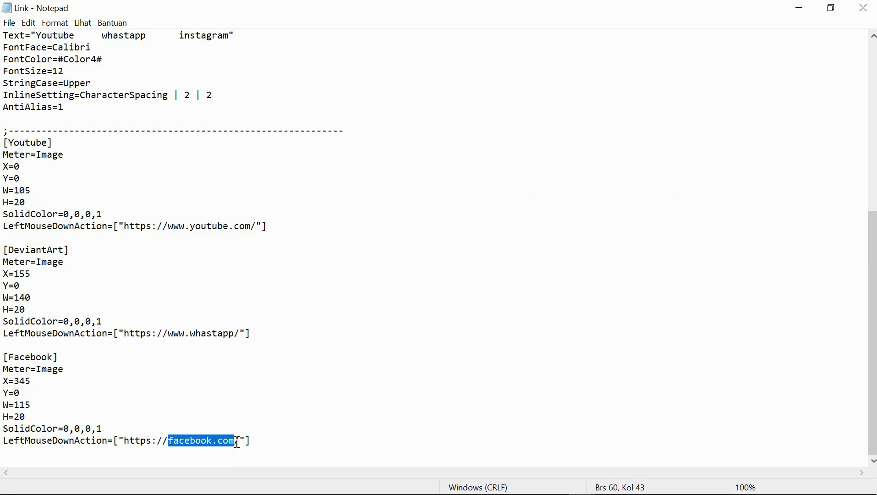
{"action": "left_click", "coordinate": [215, 441]}
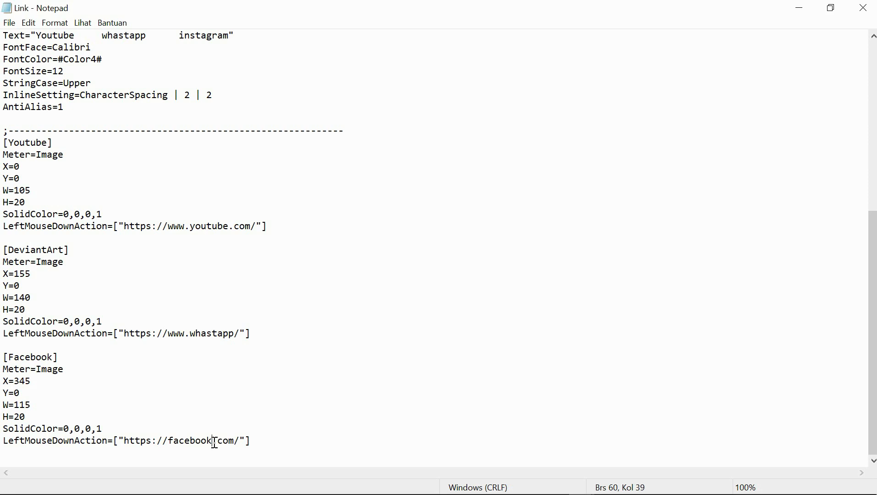
{"action": "right_click", "coordinate": [180, 439]}
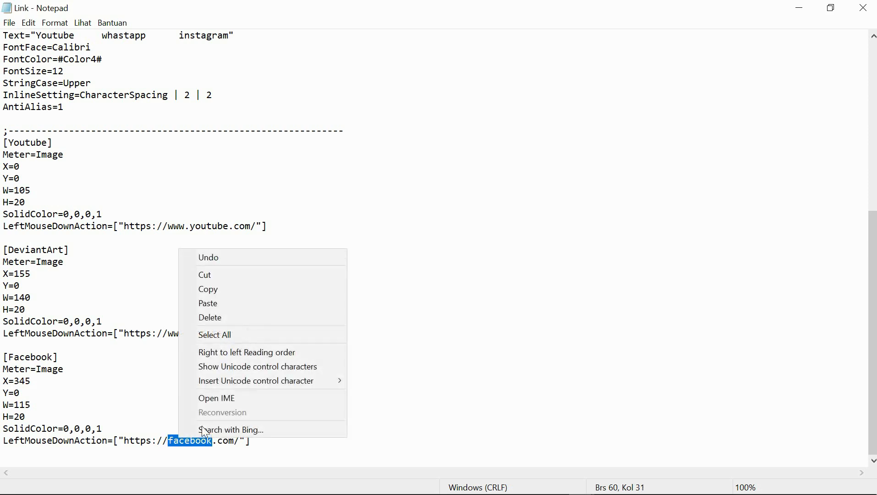
{"action": "left_click", "coordinate": [229, 305]}
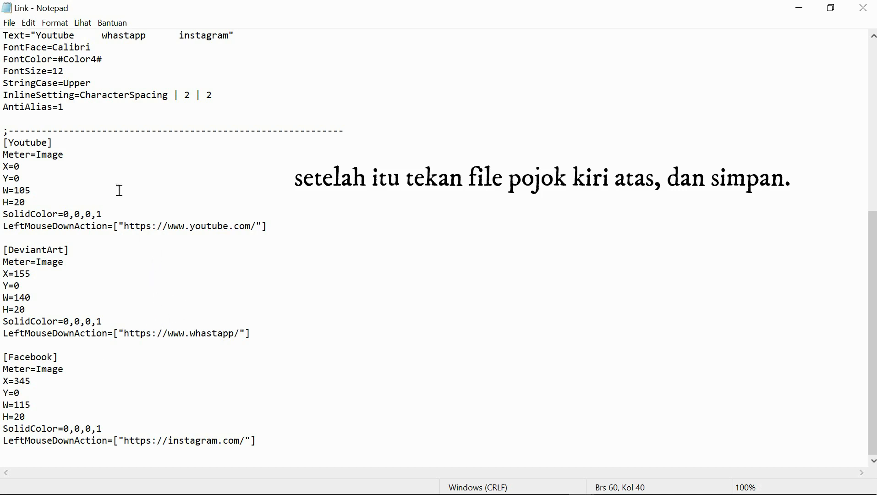
- Save the edited Link.ini and close Notepad
{"action": "left_click", "coordinate": [16, 25]}
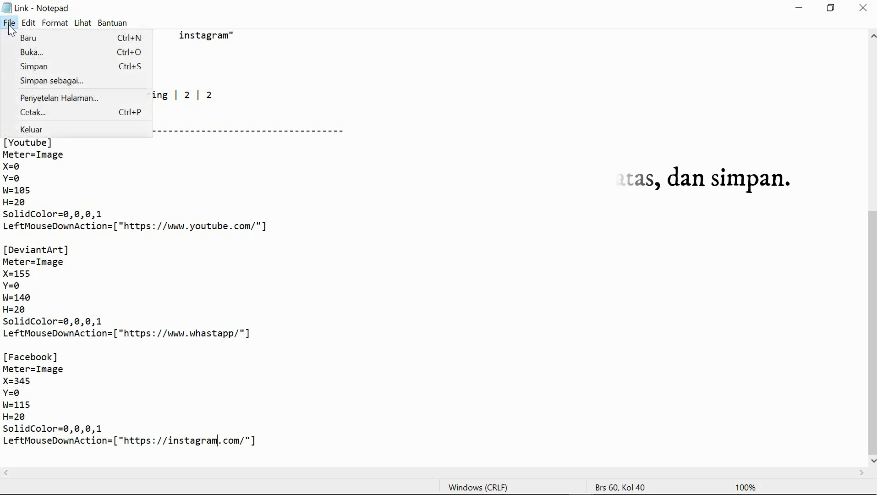
{"action": "left_click", "coordinate": [47, 67]}
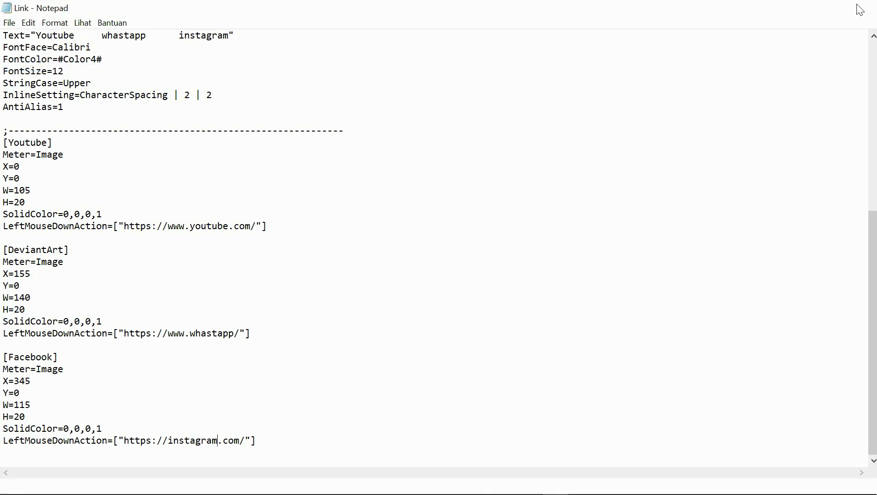
{"action": "left_click", "coordinate": [865, 8]}
- Refresh the Simply link skin and move its link bar to the desktop's lower-left corner, at about X 51, Y 667
{"action": "left_click_drag", "start_coordinate": [466, 142], "coordinate": [480, 325]}
{"action": "right_click", "coordinate": [560, 138]}
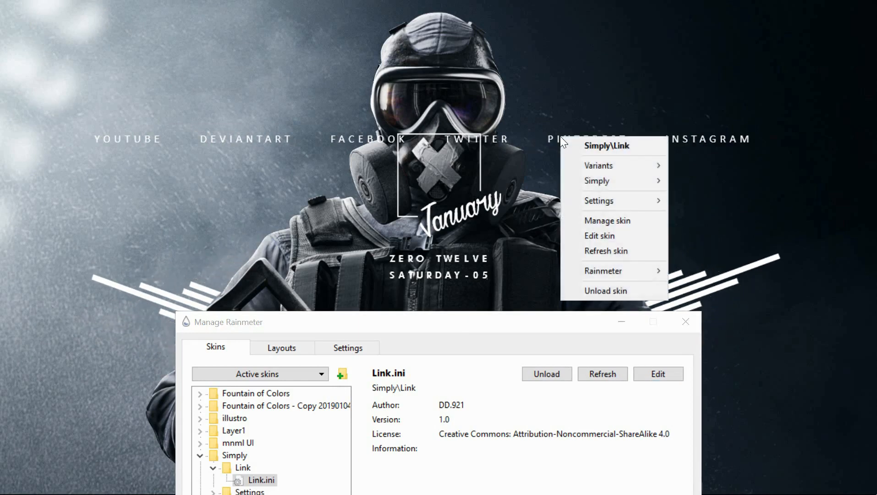
{"action": "left_click", "coordinate": [599, 251]}
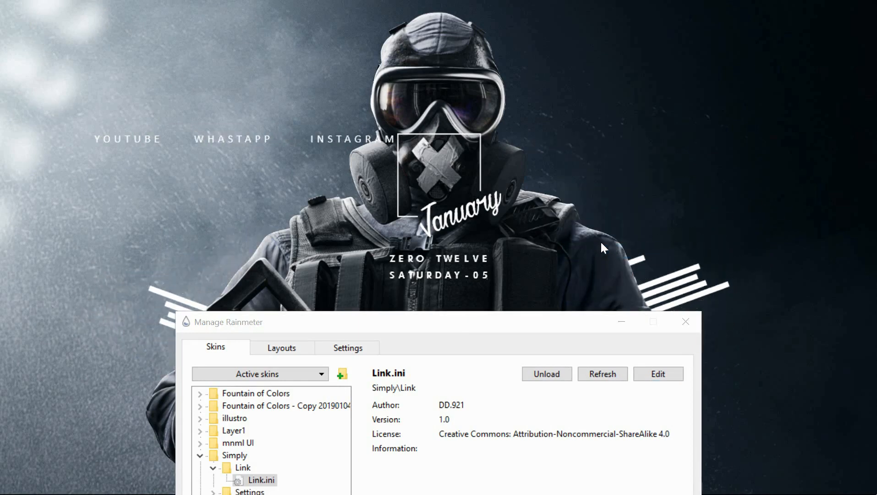
{"action": "left_click_drag", "start_coordinate": [174, 140], "coordinate": [119, 466]}
{"action": "left_click_drag", "start_coordinate": [424, 322], "coordinate": [546, 16]}
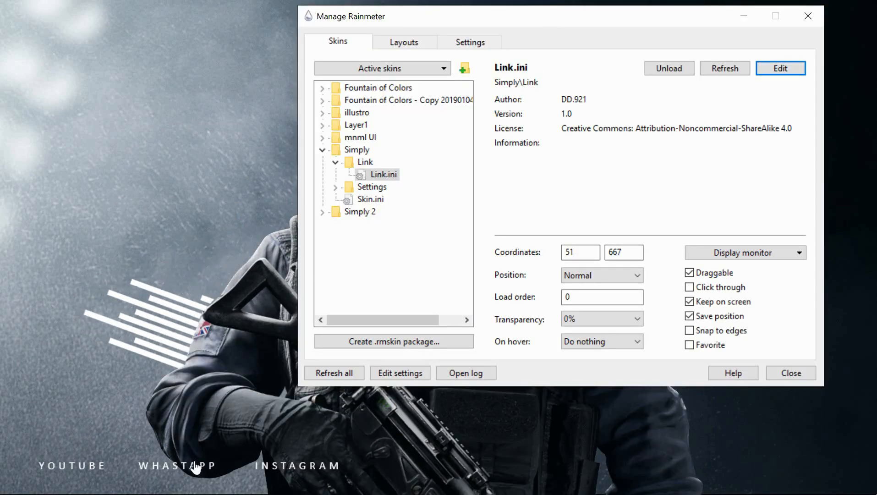
- Load the Link.ini skin from the Simply 2 Link folder
{"action": "left_click", "coordinate": [322, 150]}
{"action": "left_click", "coordinate": [323, 162]}
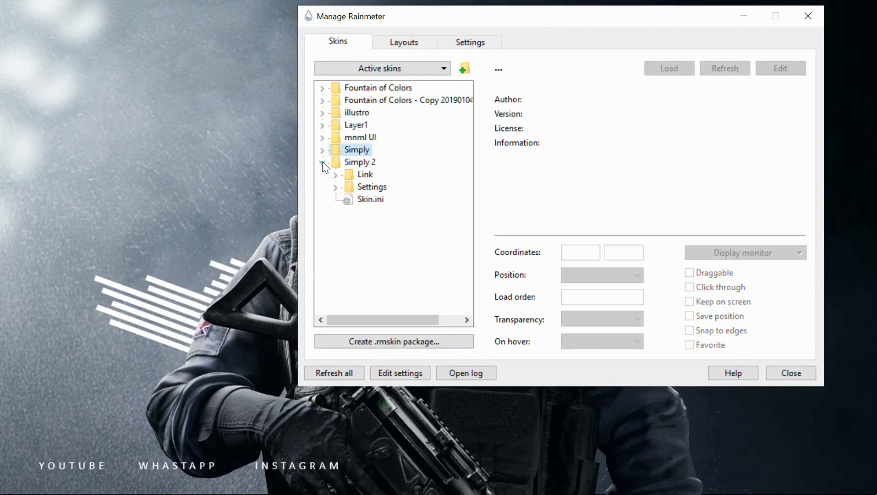
{"action": "left_click", "coordinate": [336, 175]}
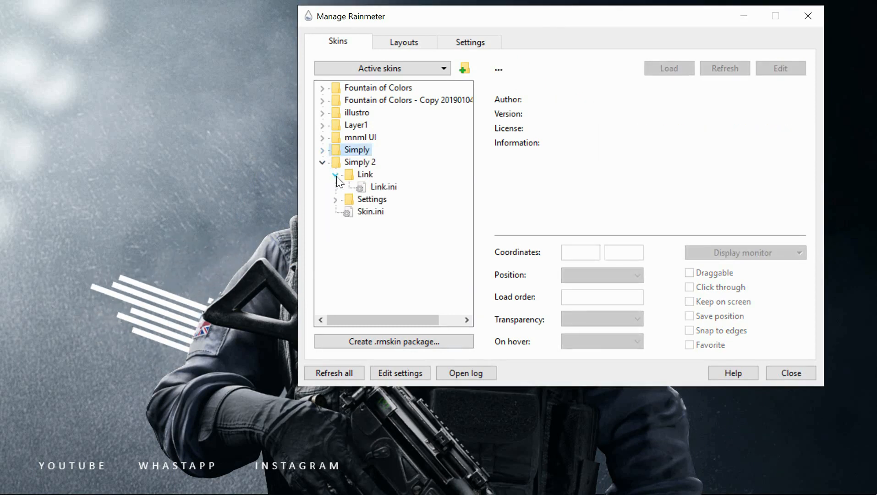
{"action": "left_click", "coordinate": [379, 185]}
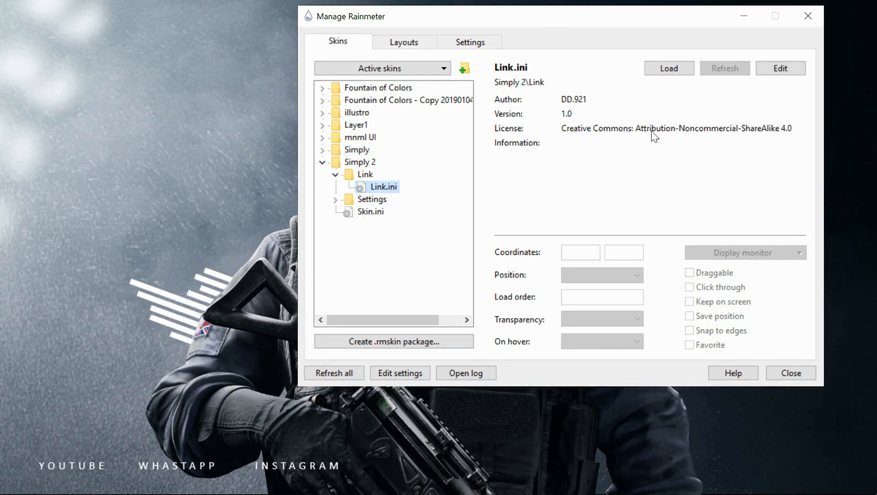
{"action": "left_click", "coordinate": [660, 69]}
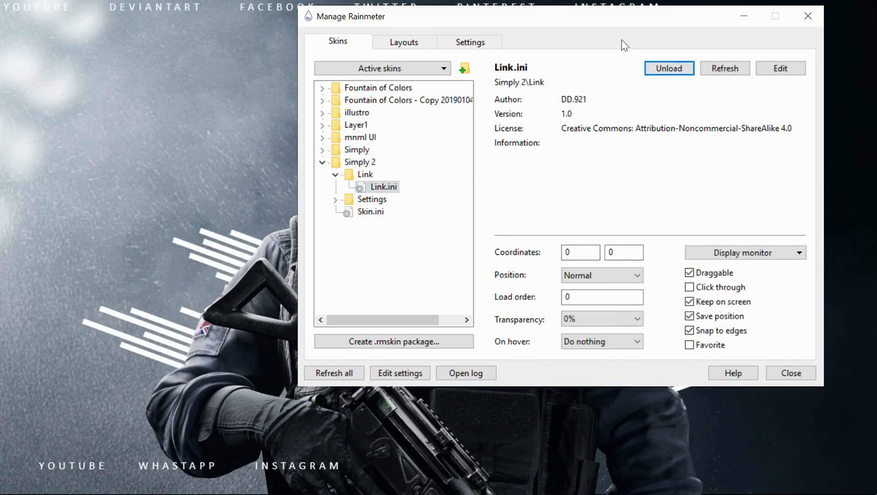
- Move the Manage Rainmeter window down off the new link bar and open Simply 2's Link.ini for editing in a maximized Notepad window
{"action": "left_click_drag", "start_coordinate": [614, 20], "coordinate": [595, 197]}
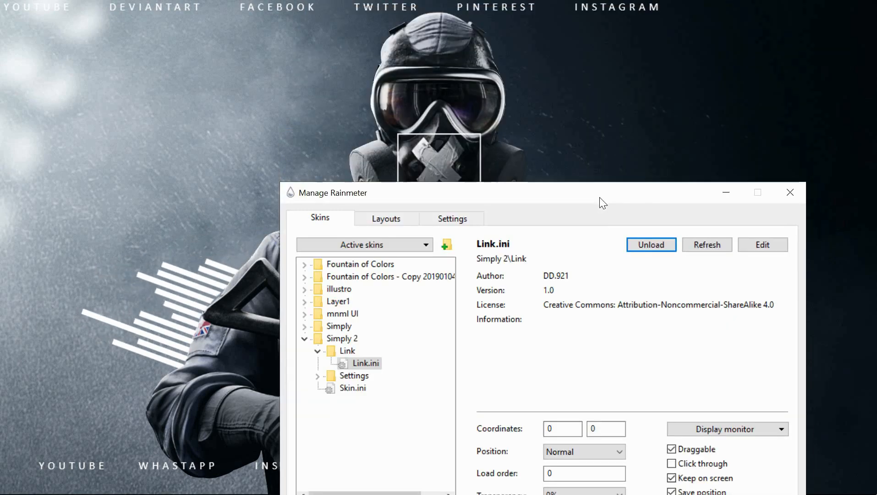
{"action": "left_click", "coordinate": [775, 244]}
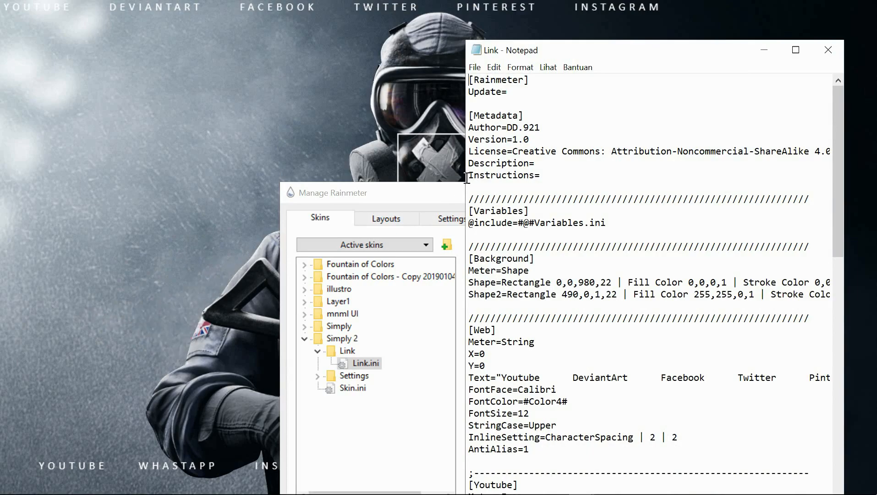
{"action": "left_click", "coordinate": [796, 50]}
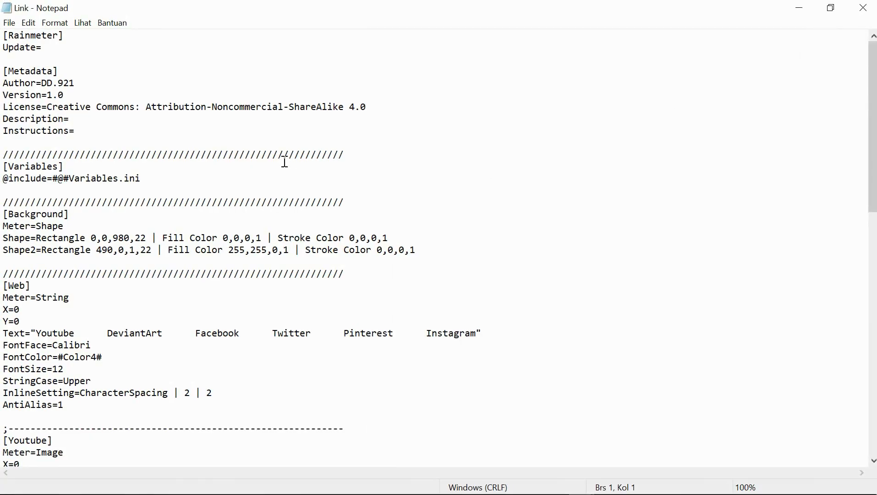
- Replace the Youtube label in the Web section's Text line with MOVIEXX1
{"action": "scroll", "coordinate": [255, 197], "scroll_direction": "down", "scroll_amount": 6}
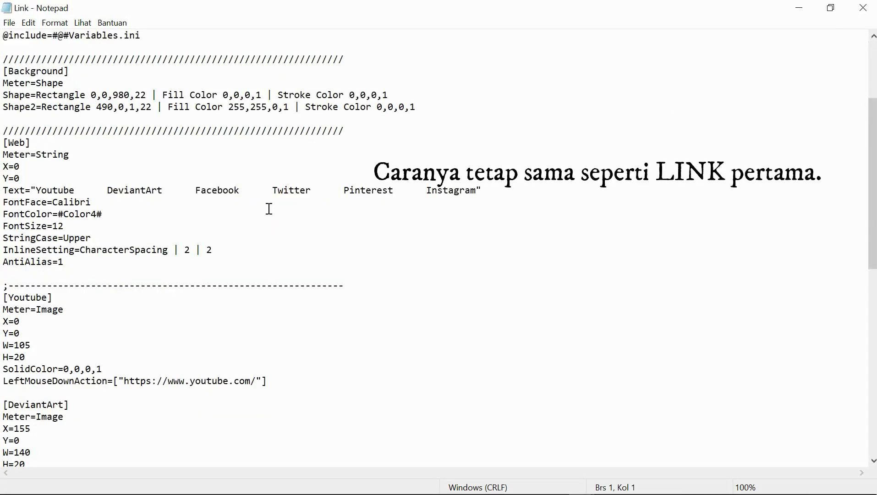
{"action": "scroll", "coordinate": [272, 211], "scroll_direction": "up", "scroll_amount": 2}
{"action": "left_click_drag", "start_coordinate": [80, 186], "coordinate": [39, 191]}
{"action": "key", "text": "Caps_Lock"}
{"action": "type", "text": "MOVI"}
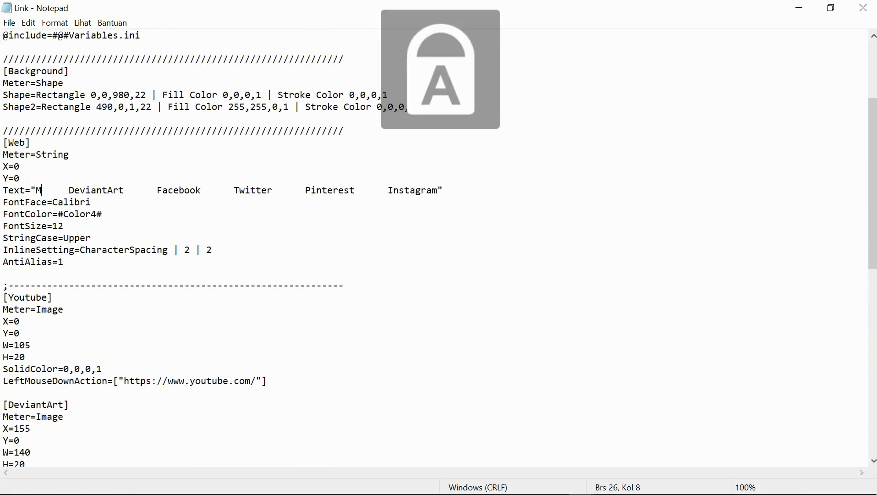
{"action": "type", "text": "E"}
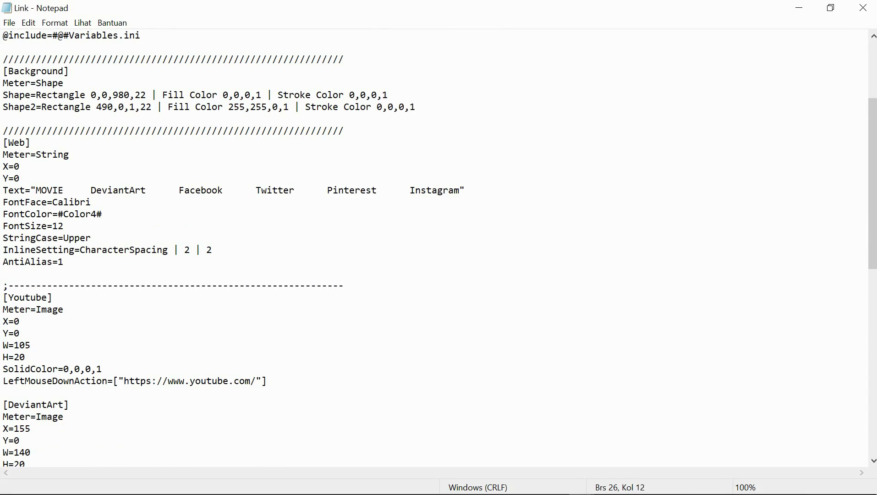
{"action": "type", "text": "XX1"}
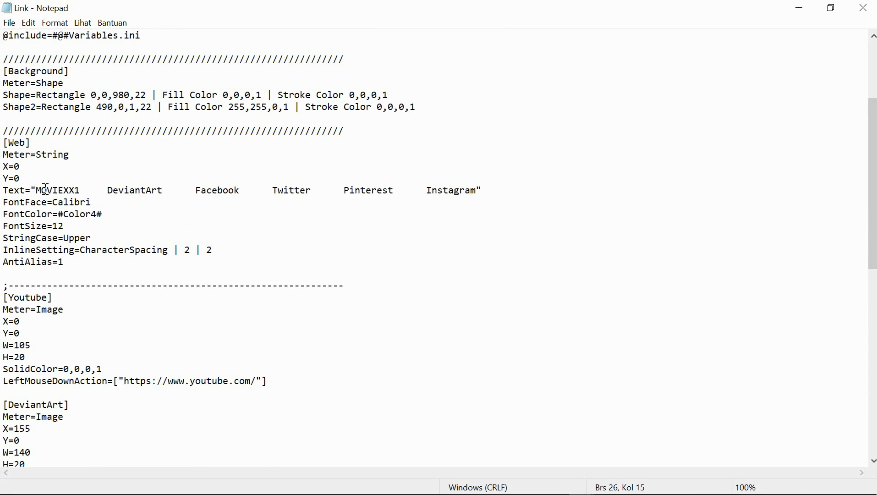
- Replace youtube.com in the Youtube section's link with the copied indoxxi.bz address
{"action": "scroll", "coordinate": [104, 255], "scroll_direction": "down", "scroll_amount": 2}
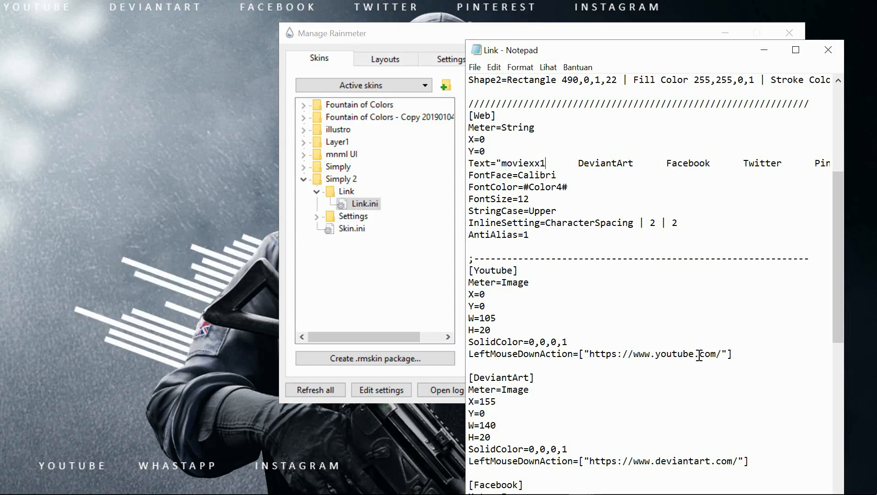
{"action": "left_click_drag", "start_coordinate": [715, 354], "coordinate": [658, 357]}
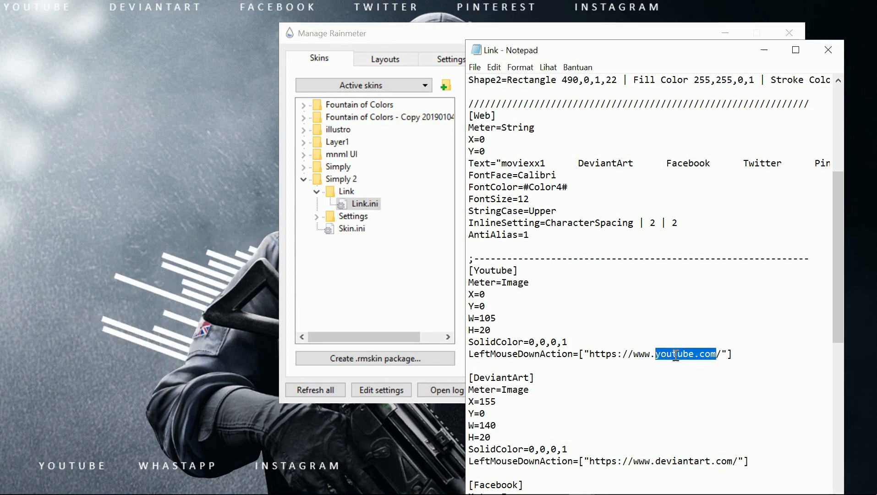
{"action": "right_click", "coordinate": [676, 355]}
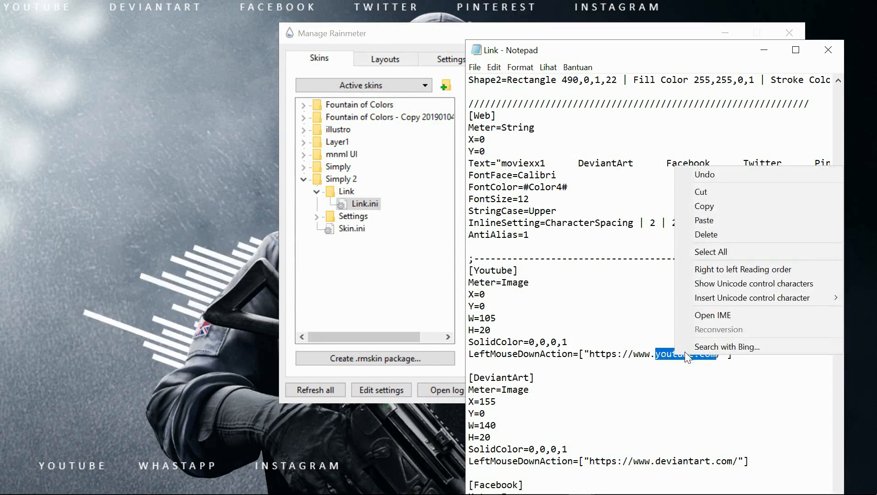
{"action": "left_click", "coordinate": [704, 222]}
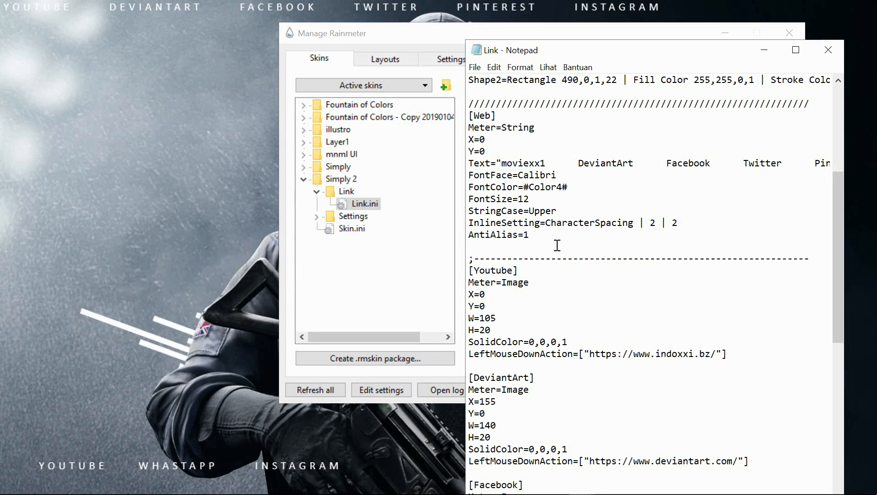
- Copy the word facebook from the link address in the Facebook section
{"action": "scroll", "coordinate": [567, 260], "scroll_direction": "down", "scroll_amount": 2}
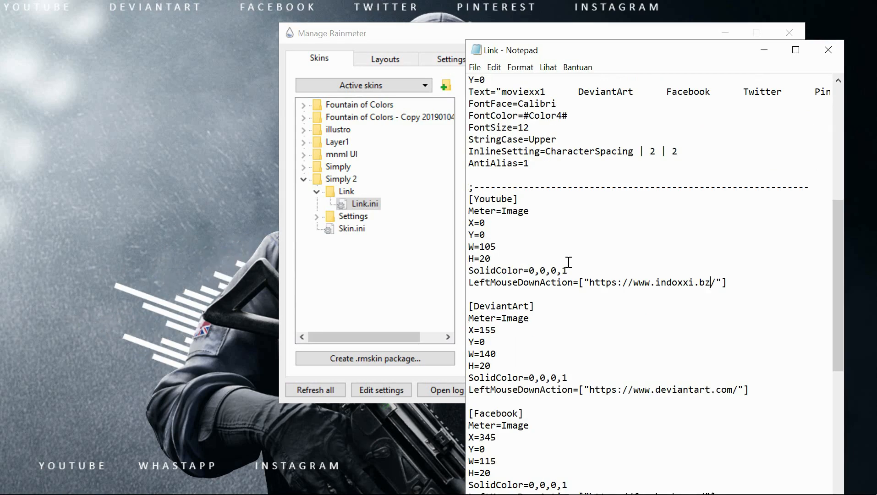
{"action": "scroll", "coordinate": [581, 271], "scroll_direction": "up", "scroll_amount": 1}
{"action": "scroll", "coordinate": [580, 272], "scroll_direction": "down", "scroll_amount": 1}
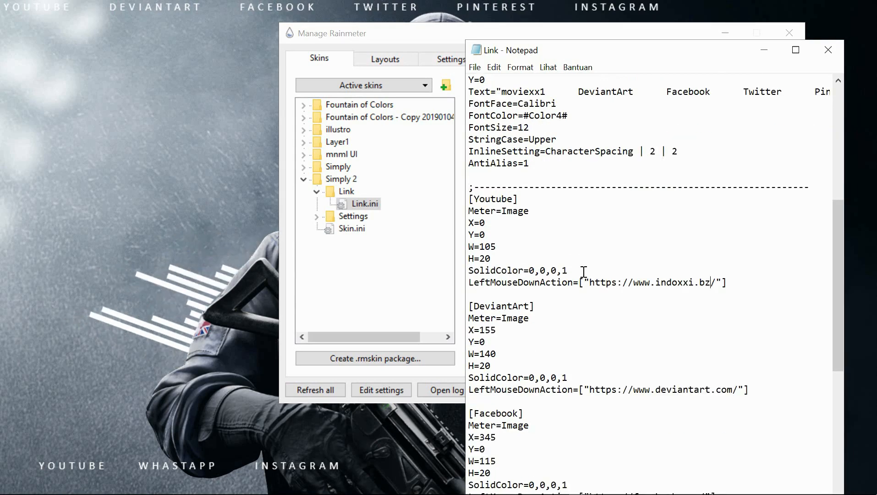
{"action": "scroll", "coordinate": [578, 287], "scroll_direction": "up", "scroll_amount": 2}
{"action": "scroll", "coordinate": [579, 288], "scroll_direction": "down", "scroll_amount": 4}
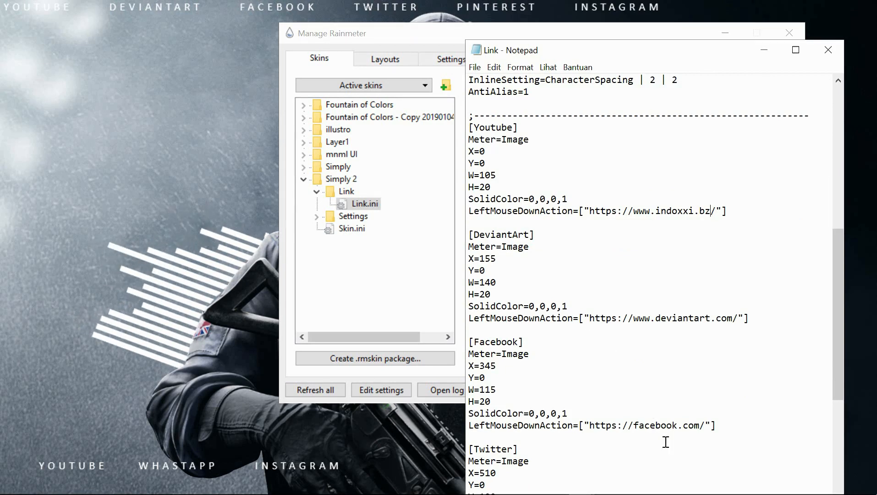
{"action": "left_click_drag", "start_coordinate": [635, 426], "coordinate": [675, 425]}
{"action": "right_click", "coordinate": [666, 424]}
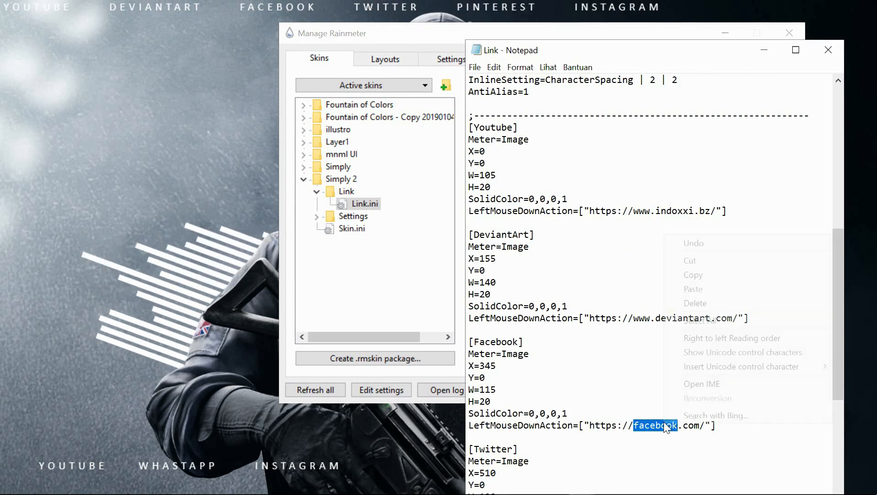
{"action": "left_click", "coordinate": [704, 274]}
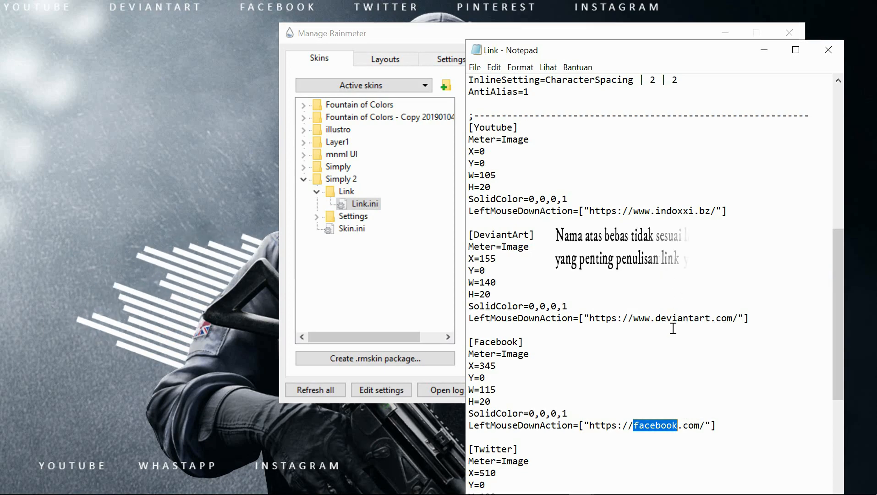
{"action": "left_click", "coordinate": [666, 290]}
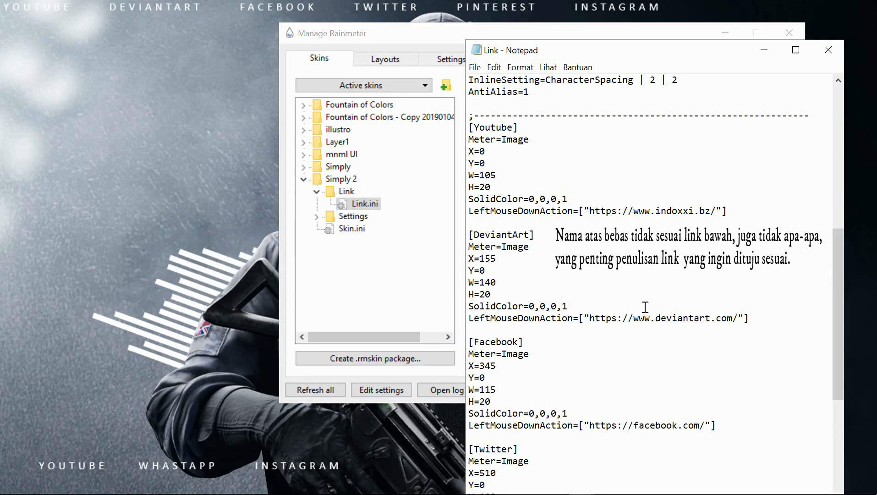
{"action": "scroll", "coordinate": [645, 307], "scroll_direction": "up", "scroll_amount": 2}
{"action": "scroll", "coordinate": [645, 307], "scroll_direction": "down", "scroll_amount": 2}
{"action": "scroll", "coordinate": [644, 308], "scroll_direction": "up", "scroll_amount": 2}
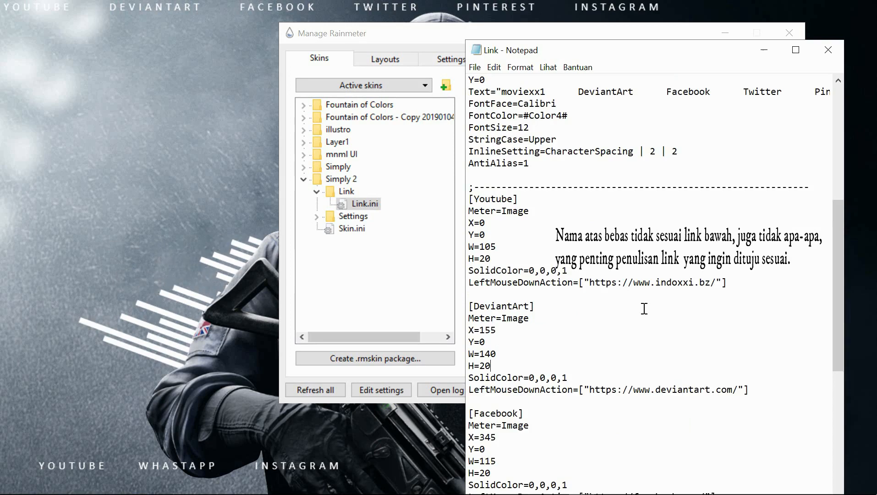
{"action": "scroll", "coordinate": [644, 308], "scroll_direction": "up", "scroll_amount": 1}
{"action": "scroll", "coordinate": [644, 309], "scroll_direction": "down", "scroll_amount": 3}
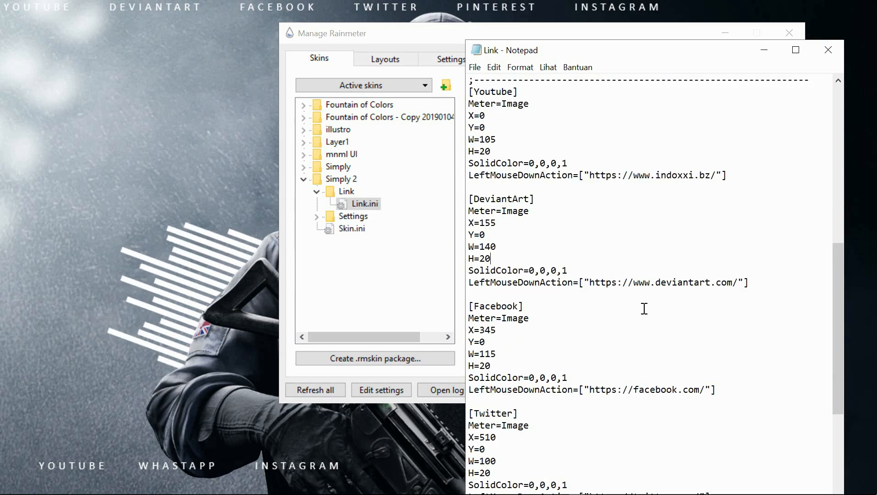
{"action": "scroll", "coordinate": [644, 308], "scroll_direction": "down", "scroll_amount": 2}
{"action": "scroll", "coordinate": [642, 307], "scroll_direction": "up", "scroll_amount": 7}
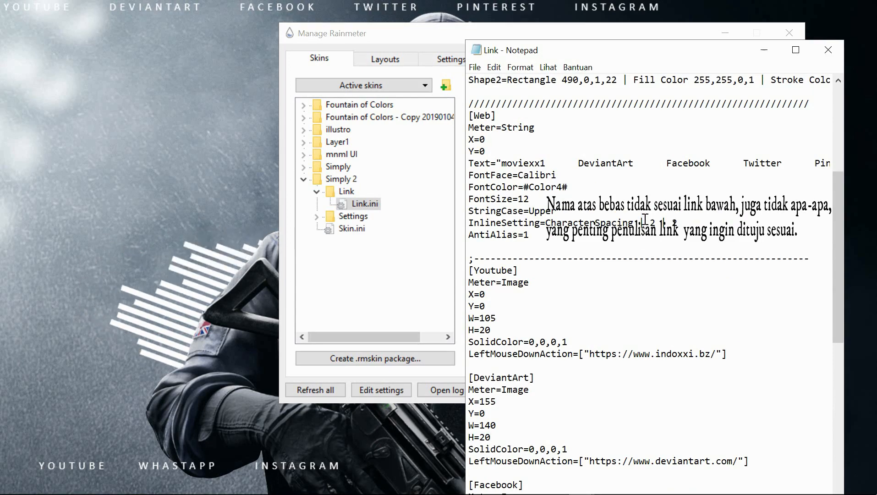
{"action": "scroll", "coordinate": [644, 220], "scroll_direction": "down", "scroll_amount": 5}
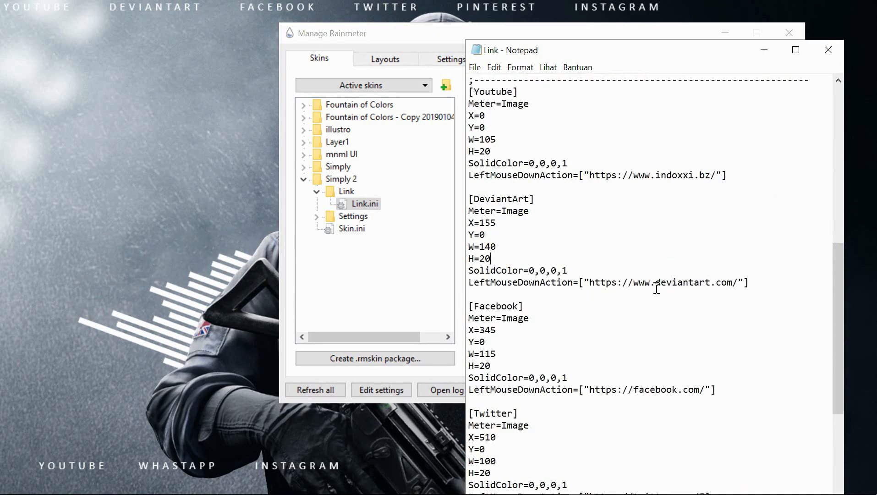
{"action": "left_click_drag", "start_coordinate": [656, 285], "coordinate": [706, 283]}
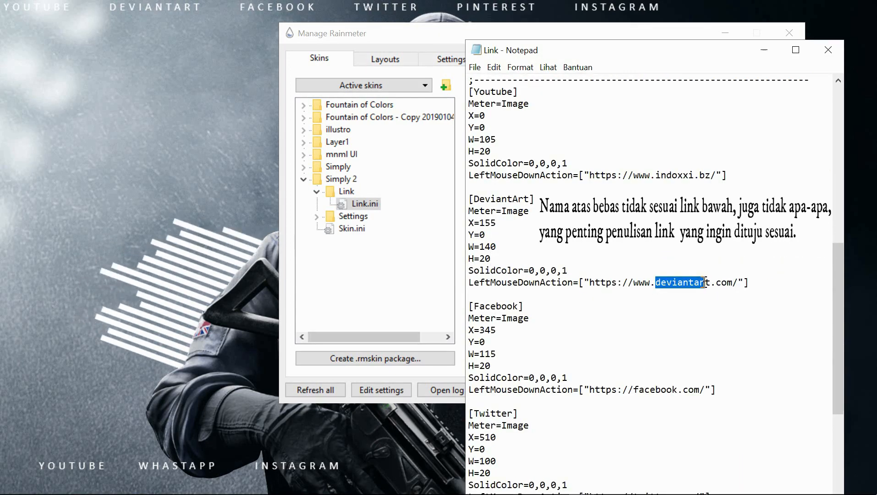
{"action": "right_click", "coordinate": [690, 282]}
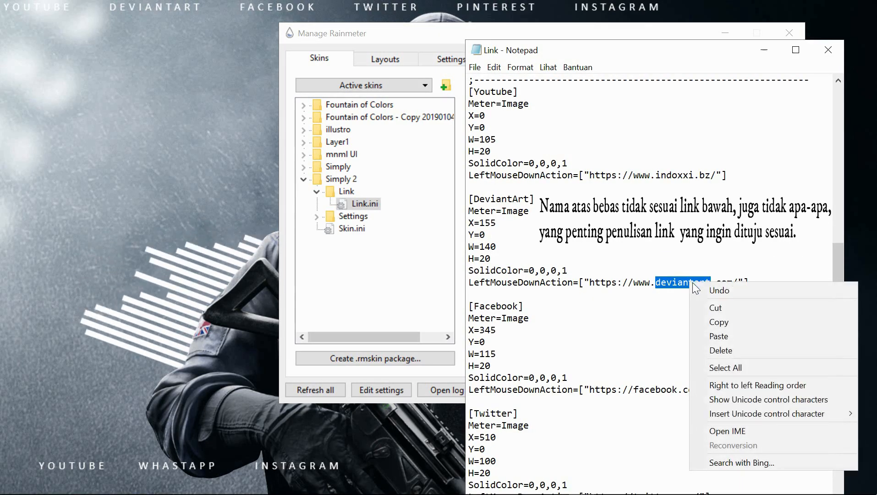
{"action": "left_click", "coordinate": [721, 340]}
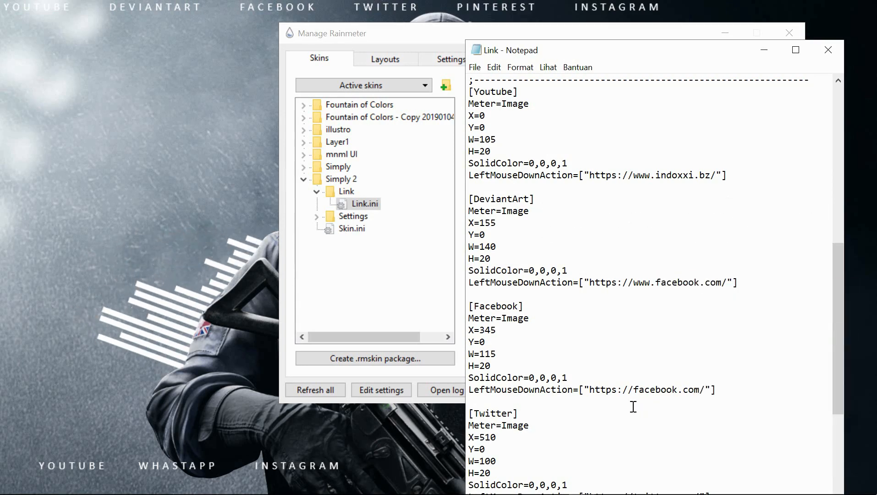
{"action": "left_click_drag", "start_coordinate": [634, 390], "coordinate": [684, 393]}
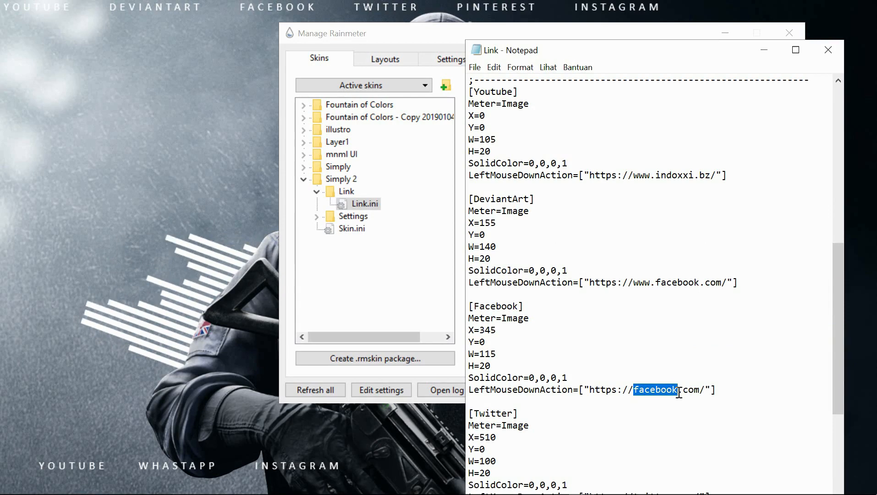
{"action": "key", "text": "Caps_Lock"}
{"action": "type", "text": "D"}
{"action": "key", "text": "Caps_Lock"}
{"action": "type", "text": "ev"}
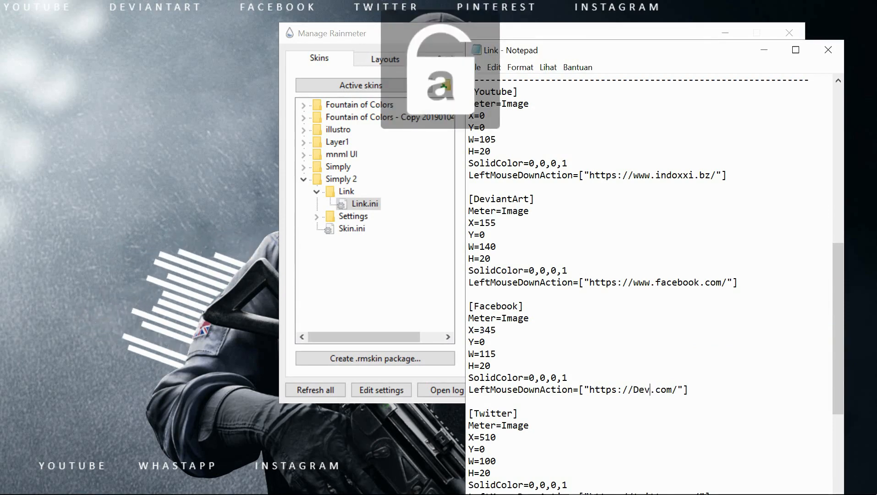
{"action": "type", "text": "i"}
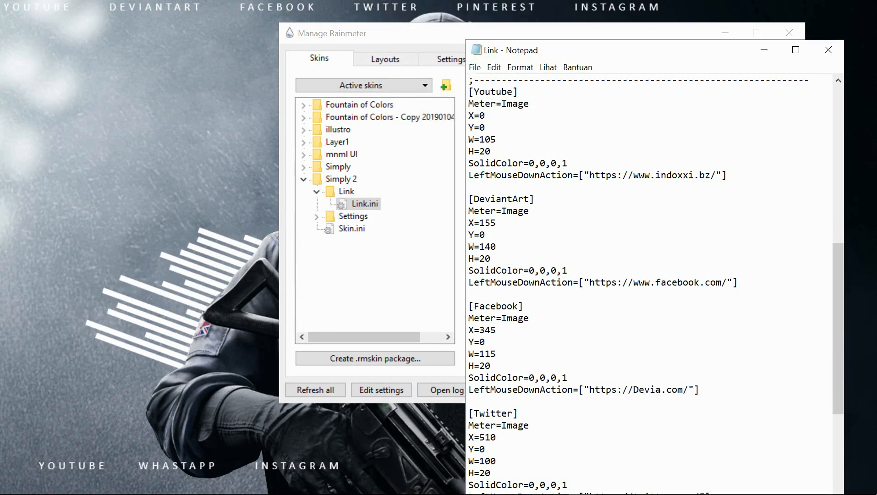
{"action": "type", "text": "a"}
{"action": "scroll", "coordinate": [651, 284], "scroll_direction": "up", "scroll_amount": 3}
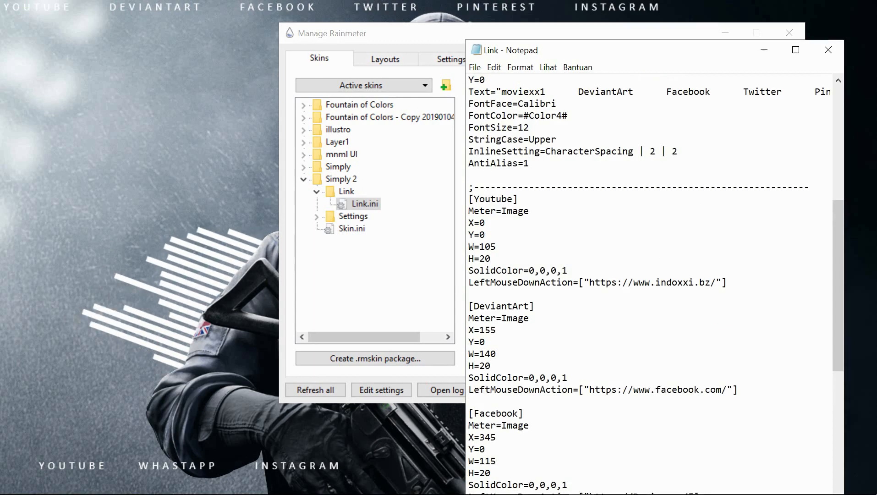
{"action": "scroll", "coordinate": [661, 490], "scroll_direction": "down", "scroll_amount": 3}
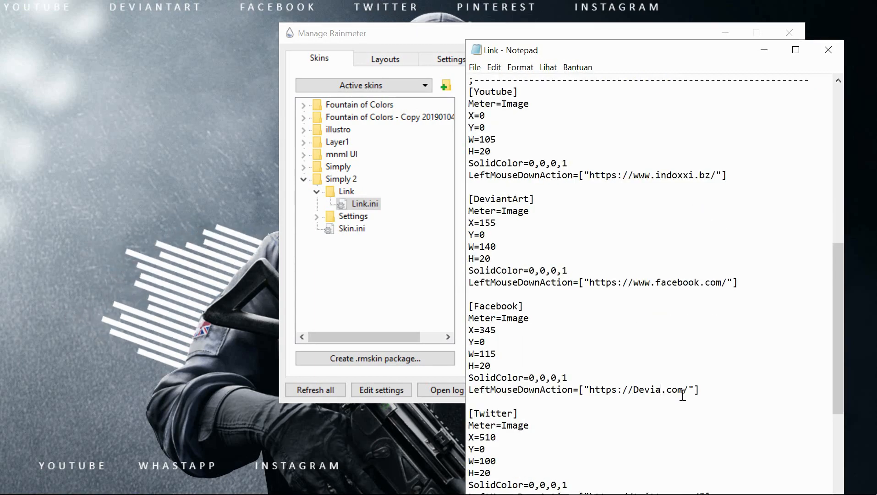
{"action": "type", "text": "ntart"}
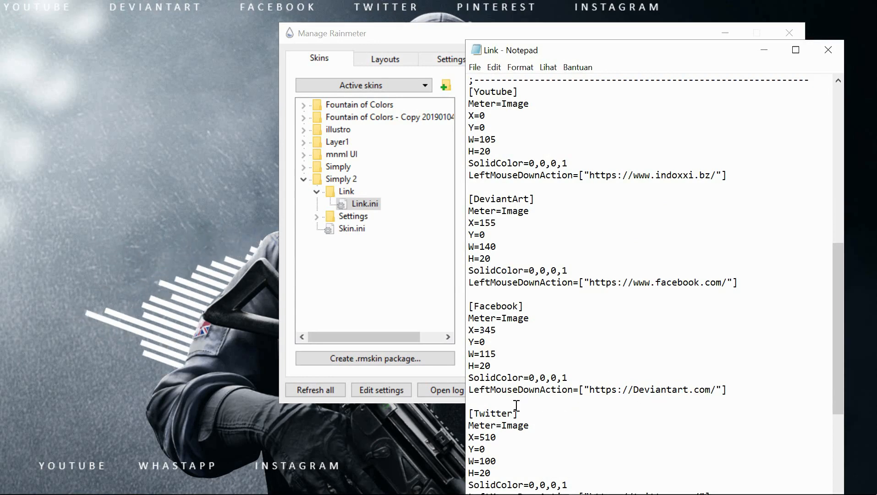
- Delete the whole Twitter, Pinterest and Instagram sections from the end of the Simply 2 Link file
{"action": "left_click_drag", "start_coordinate": [470, 413], "coordinate": [603, 492]}
{"action": "scroll", "coordinate": [665, 250], "scroll_direction": "down", "scroll_amount": 6}
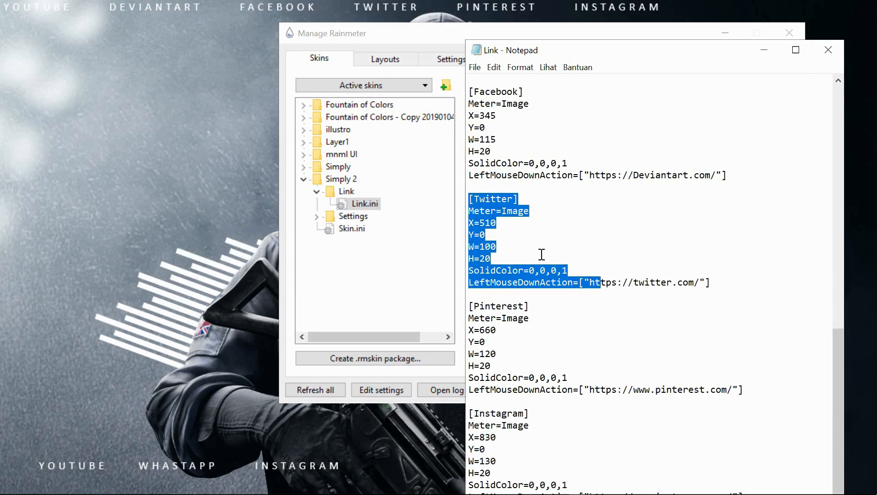
{"action": "left_click", "coordinate": [581, 213]}
{"action": "left_click_drag", "start_coordinate": [495, 206], "coordinate": [623, 492]}
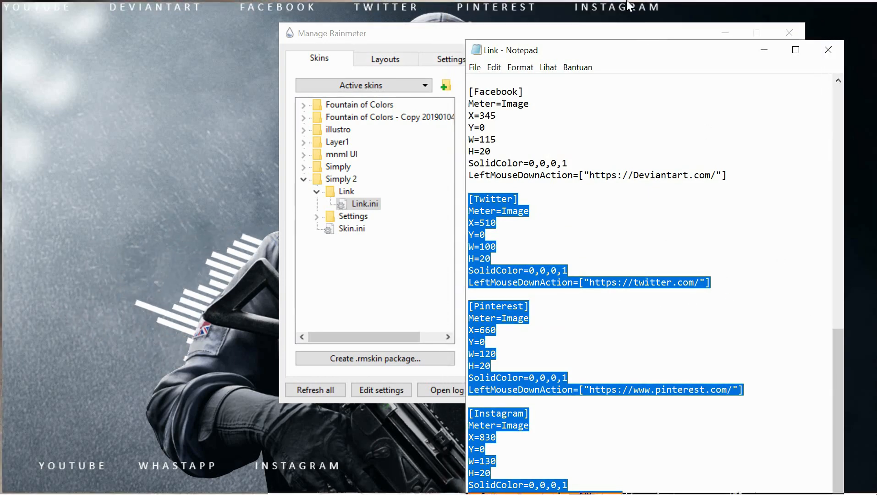
{"action": "double_click", "coordinate": [642, 49]}
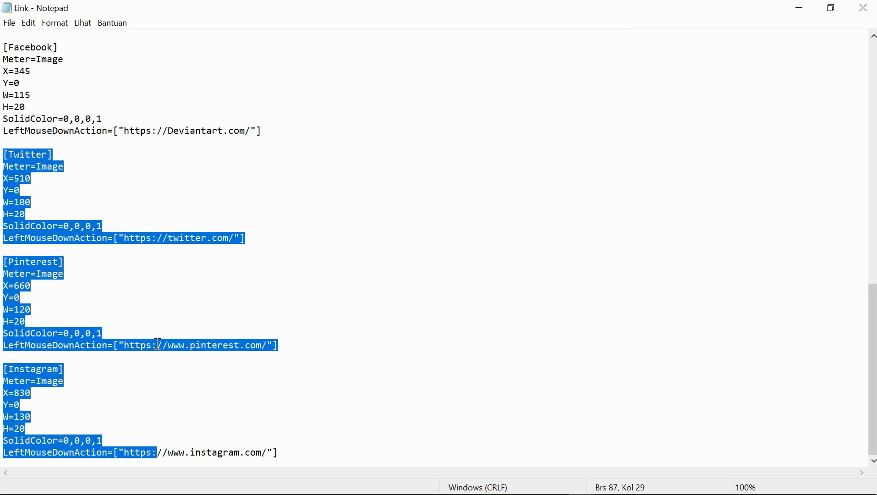
{"action": "key", "text": "Delete"}
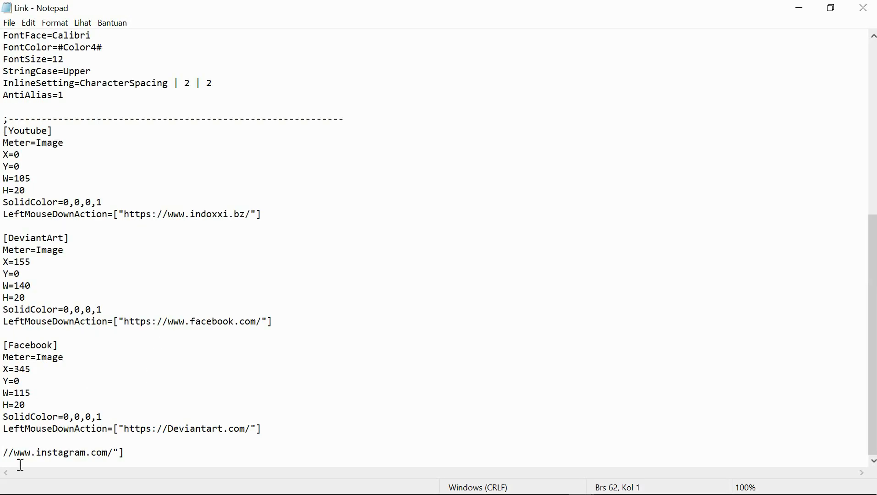
{"action": "left_click_drag", "start_coordinate": [5, 454], "coordinate": [151, 462]}
{"action": "key", "text": "BackSpace"}
{"action": "key", "text": "BackSpace"}
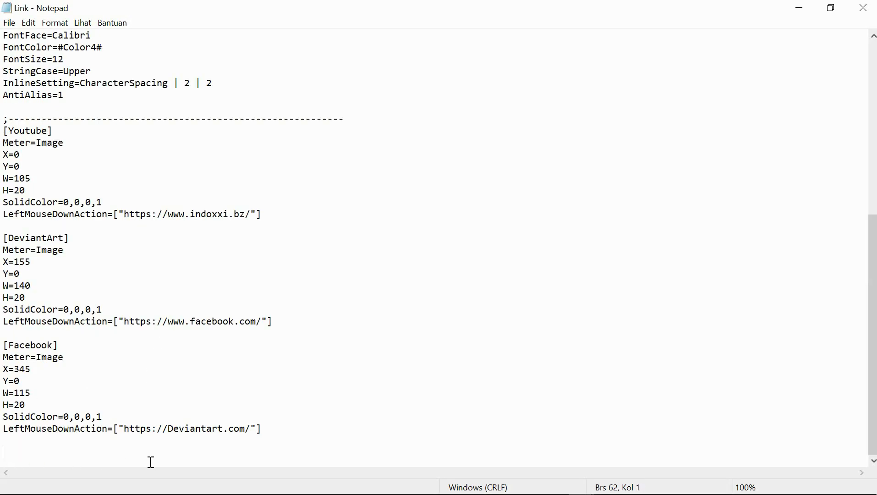
- Remove the Twitter, Pinterest and Instagram labels from the Text line of the Web section
{"action": "scroll", "coordinate": [140, 308], "scroll_direction": "up", "scroll_amount": 4}
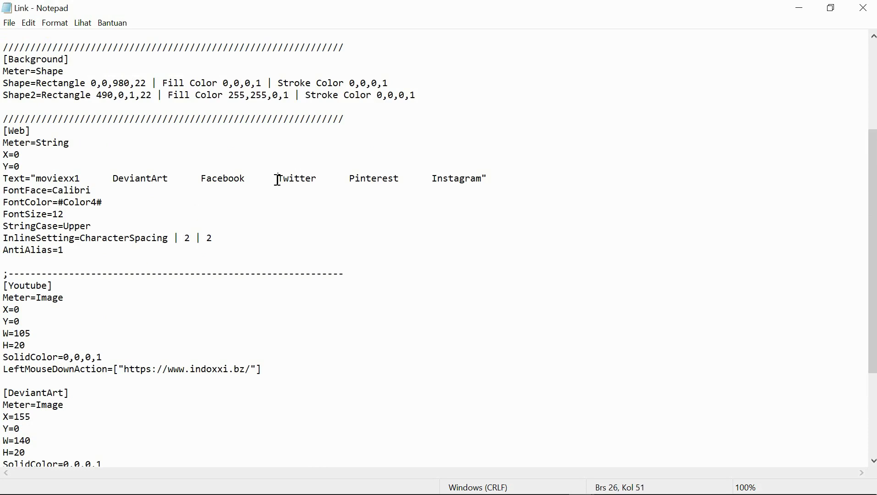
{"action": "left_click_drag", "start_coordinate": [278, 179], "coordinate": [518, 176]}
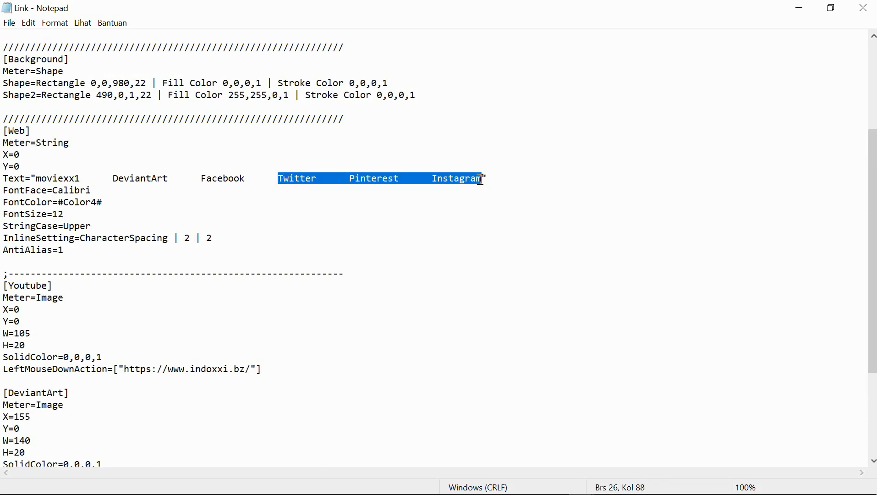
{"action": "key", "text": "BackSpace"}
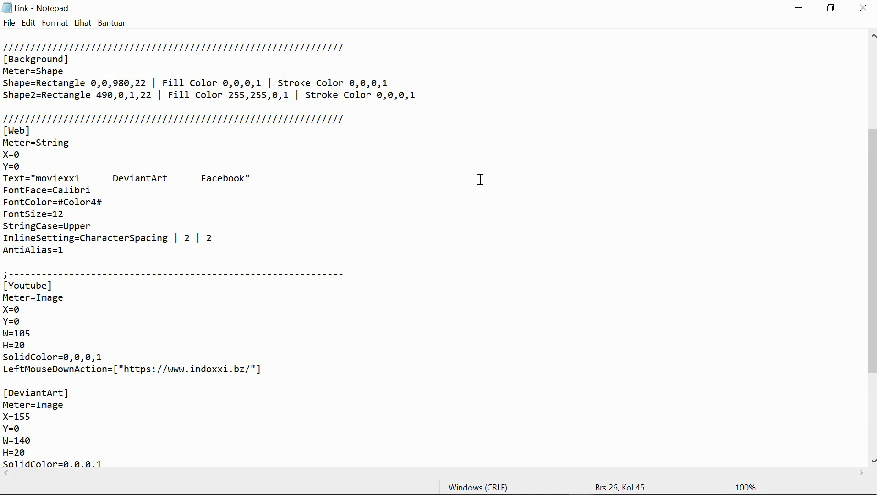
- Copy the Facebook label with its leading spaces and paste it over the DeviantArt label in the Web section's Text line
{"action": "left_click_drag", "start_coordinate": [191, 179], "coordinate": [235, 181]}
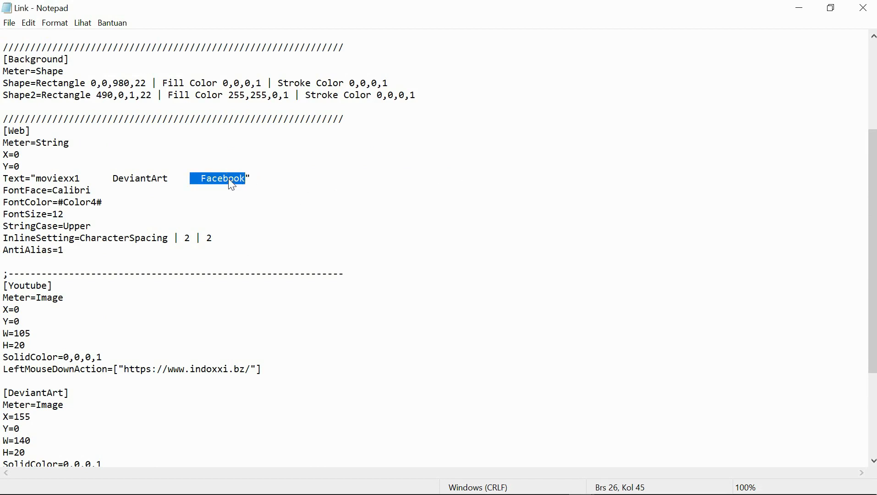
{"action": "right_click", "coordinate": [230, 179]}
{"action": "left_click", "coordinate": [272, 218]}
{"action": "right_click", "coordinate": [150, 178]}
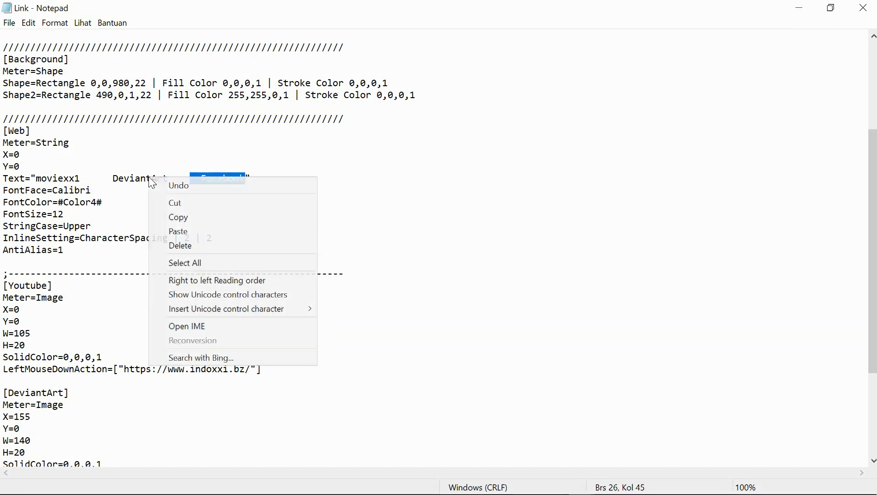
{"action": "left_click", "coordinate": [113, 179]}
{"action": "left_click_drag", "start_coordinate": [112, 178], "coordinate": [176, 178]}
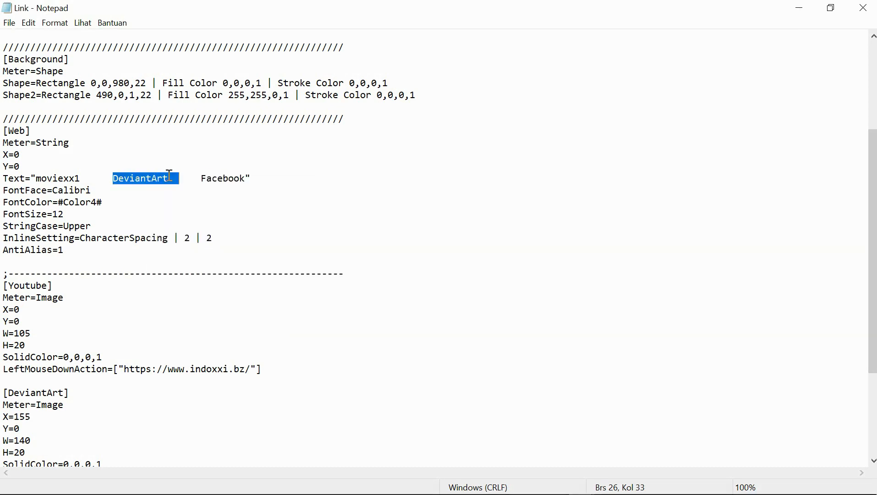
{"action": "right_click", "coordinate": [143, 179]}
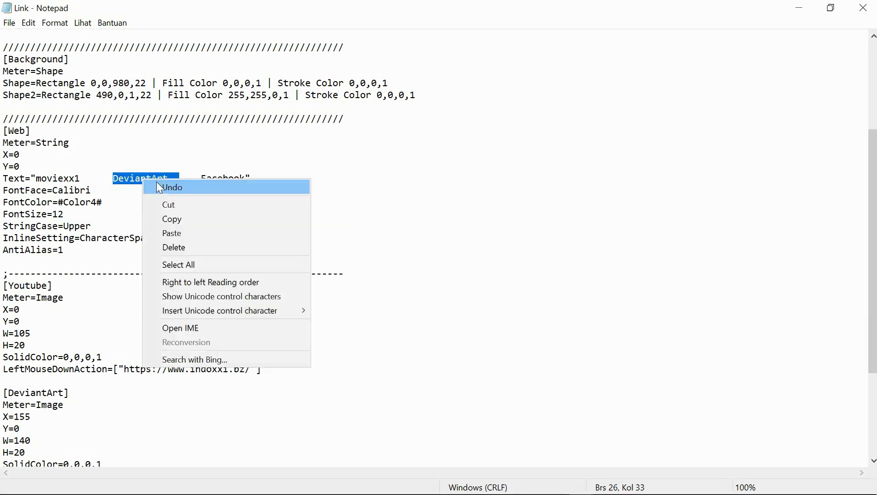
{"action": "left_click", "coordinate": [183, 228]}
- Replace the last Facebook label in the Web section's Text line with Deviantart
{"action": "left_click_drag", "start_coordinate": [217, 176], "coordinate": [195, 175]}
{"action": "key", "text": "Caps_Lock"}
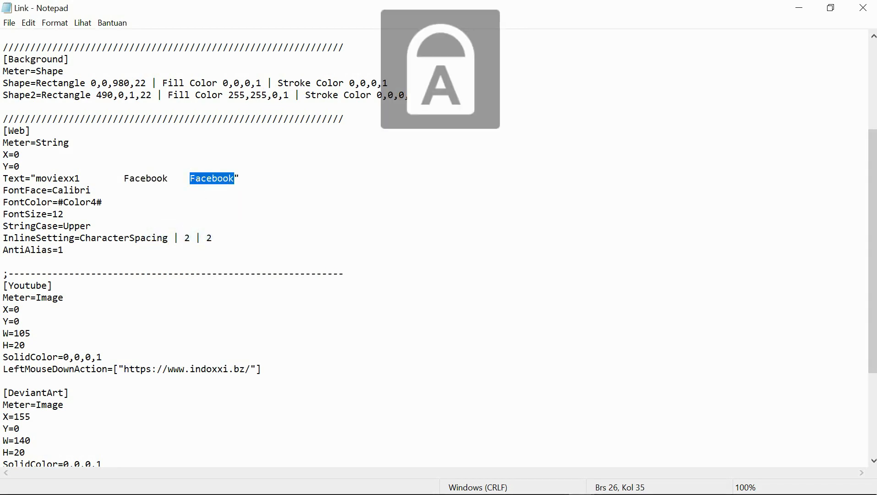
{"action": "type", "text": "D"}
{"action": "key", "text": "Caps_Lock"}
{"action": "type", "text": "eviantart"}
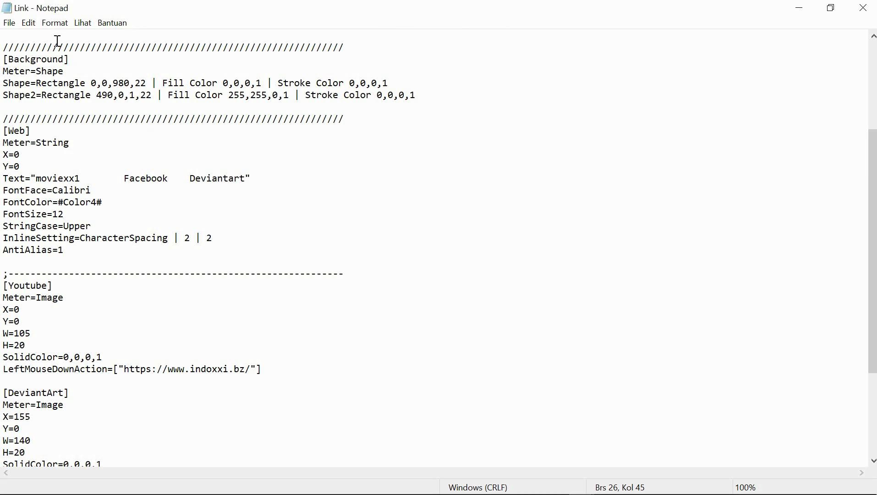
- Save and close the Link file, and refresh the Simply 2 Link.ini skin in the Rainmeter manager
{"action": "left_click", "coordinate": [9, 23]}
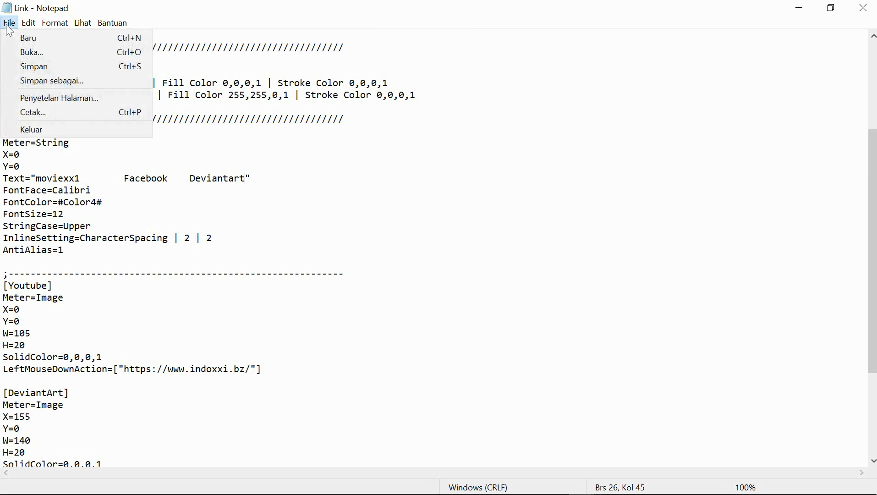
{"action": "left_click", "coordinate": [51, 65]}
{"action": "scroll", "coordinate": [166, 168], "scroll_direction": "down", "scroll_amount": 4}
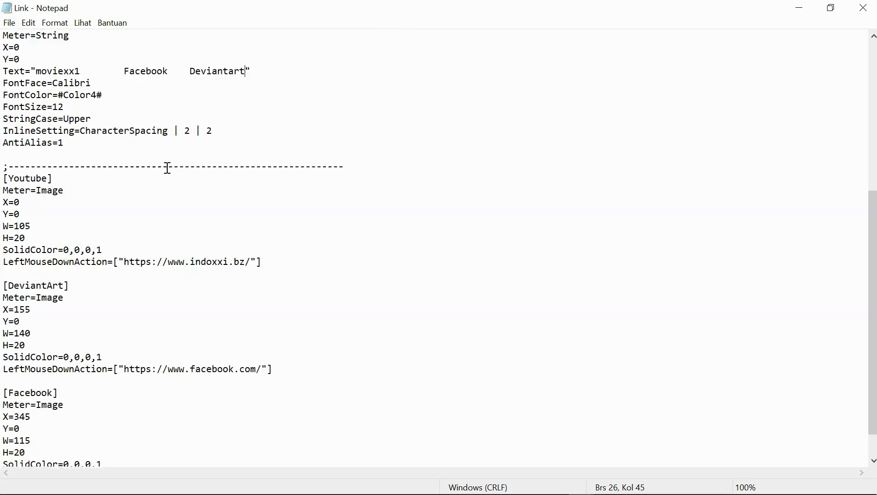
{"action": "scroll", "coordinate": [91, 222], "scroll_direction": "up", "scroll_amount": 3}
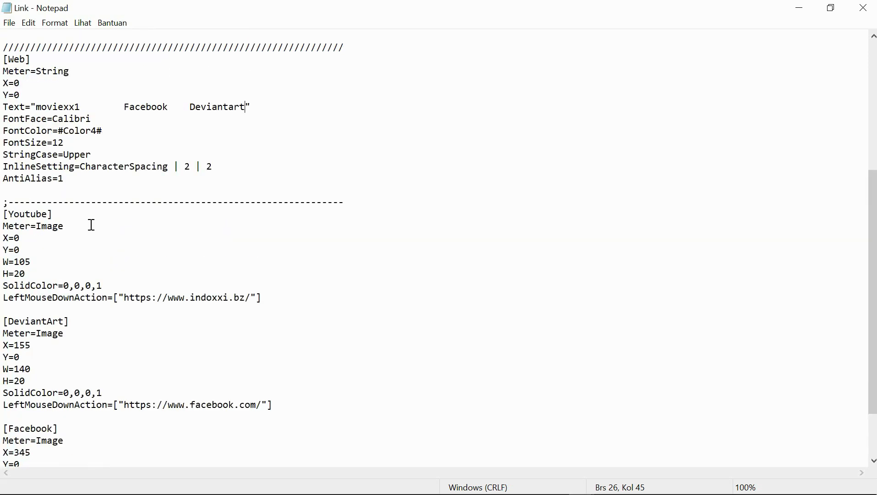
{"action": "scroll", "coordinate": [92, 225], "scroll_direction": "up", "scroll_amount": 4}
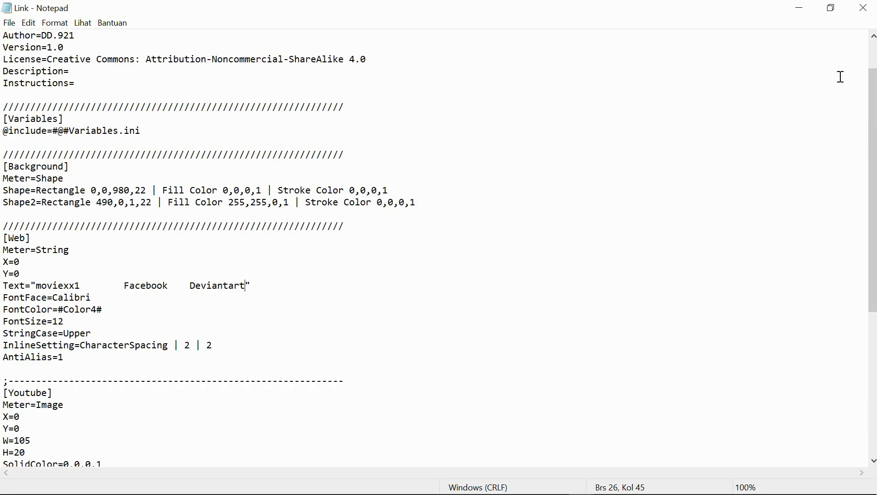
{"action": "scroll", "coordinate": [568, 170], "scroll_direction": "up", "scroll_amount": 1}
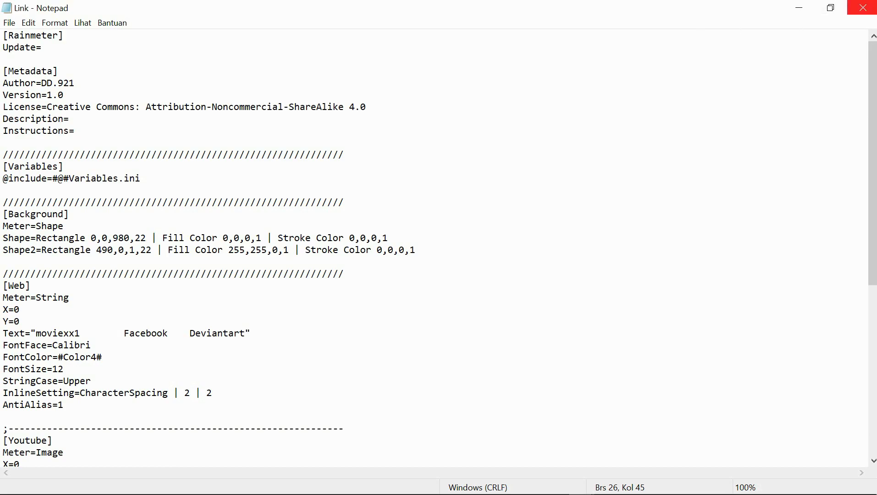
{"action": "left_click", "coordinate": [861, 8]}
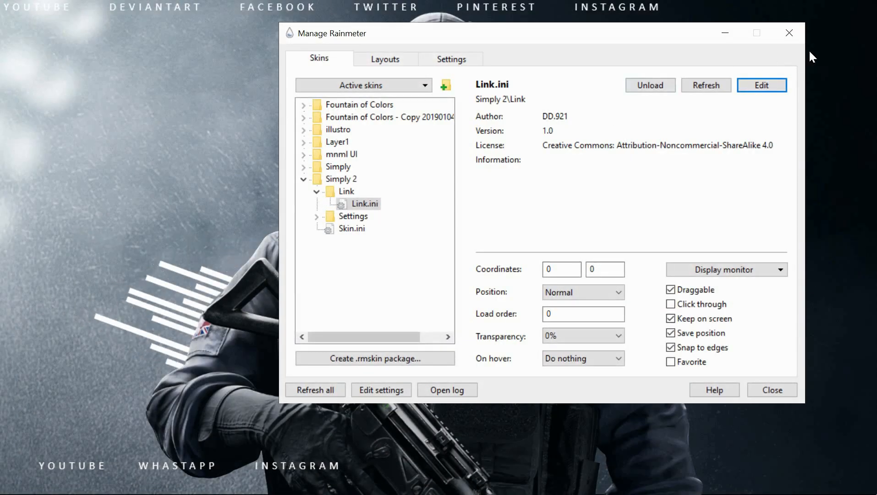
{"action": "left_click", "coordinate": [710, 87]}
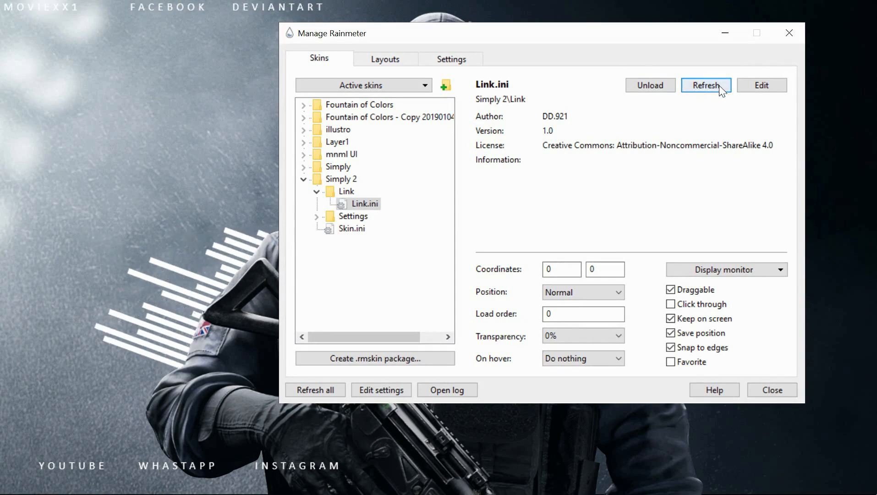
{"action": "left_click", "coordinate": [789, 32]}
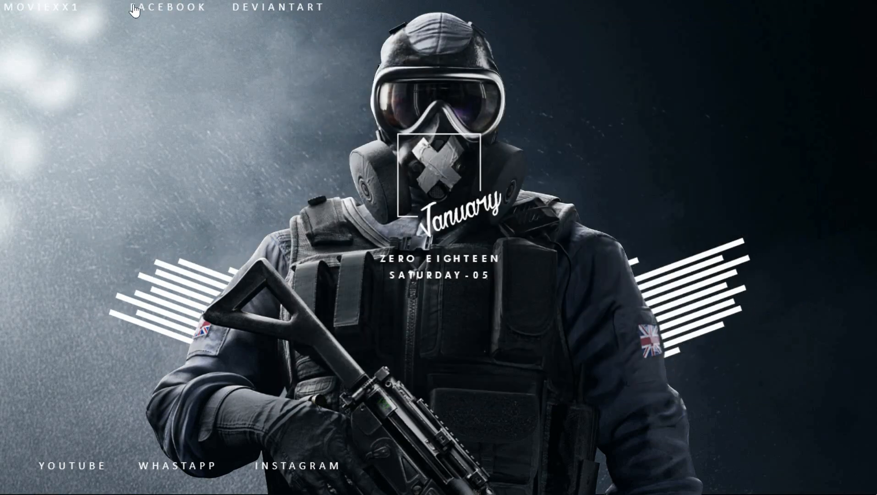
- Move the Simply 2 link bar down from the desktop's upper edge to the soldier's goggles, closing the Facebook page it opens
{"action": "left_click_drag", "start_coordinate": [347, 7], "coordinate": [554, 116]}
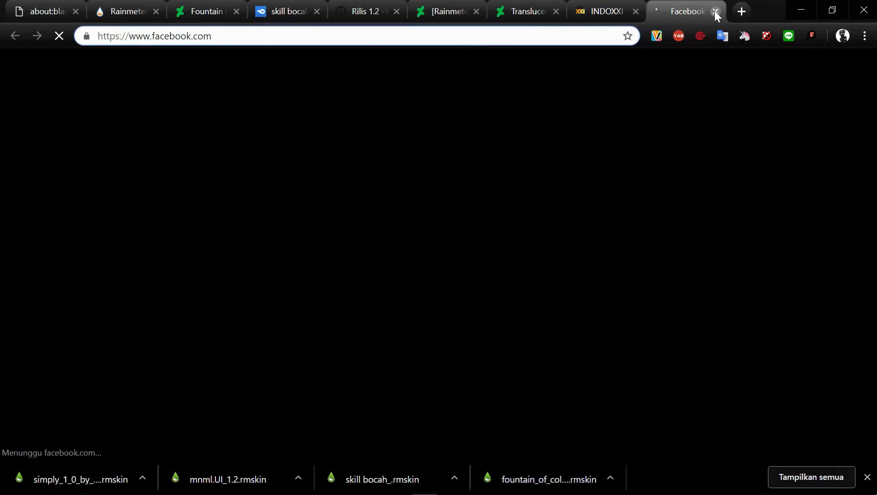
{"action": "left_click", "coordinate": [716, 12]}
{"action": "left_click", "coordinate": [787, 8]}
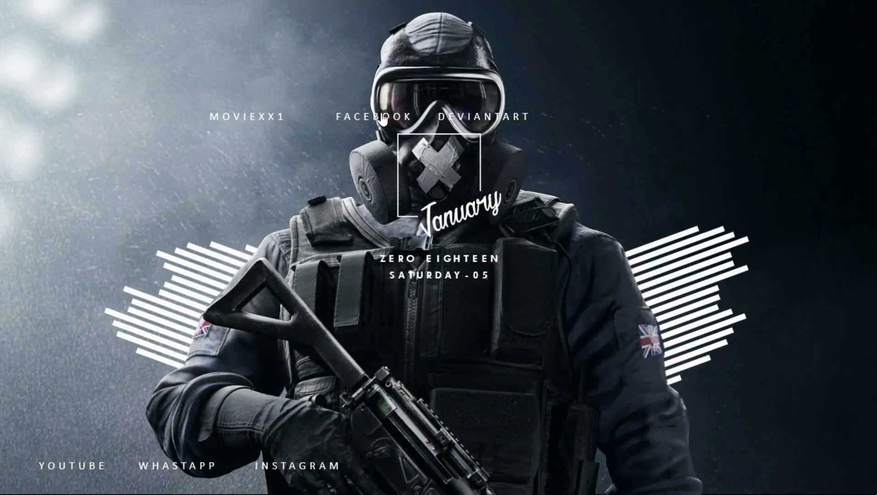
- Reposition the Simply 2 link bar just above the date skin's frame, closing the open Facebook and INDOXXI pages
{"action": "left_click_drag", "start_coordinate": [320, 120], "coordinate": [317, 96]}
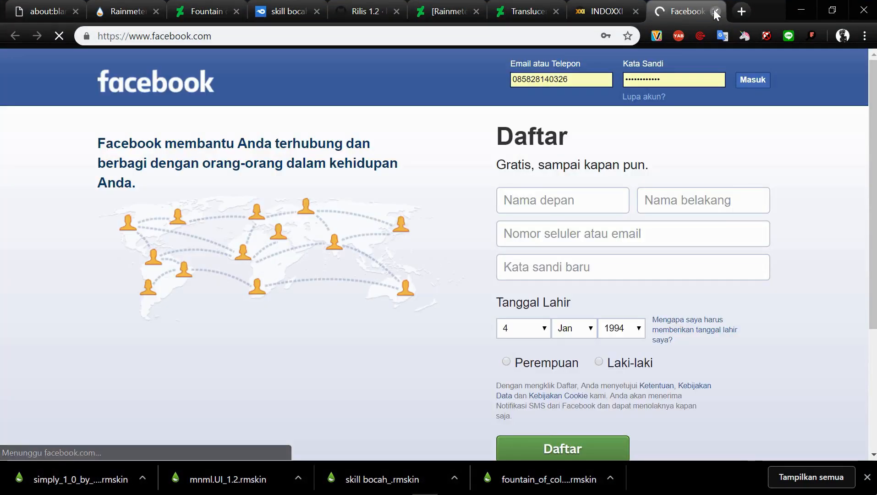
{"action": "left_click", "coordinate": [716, 11]}
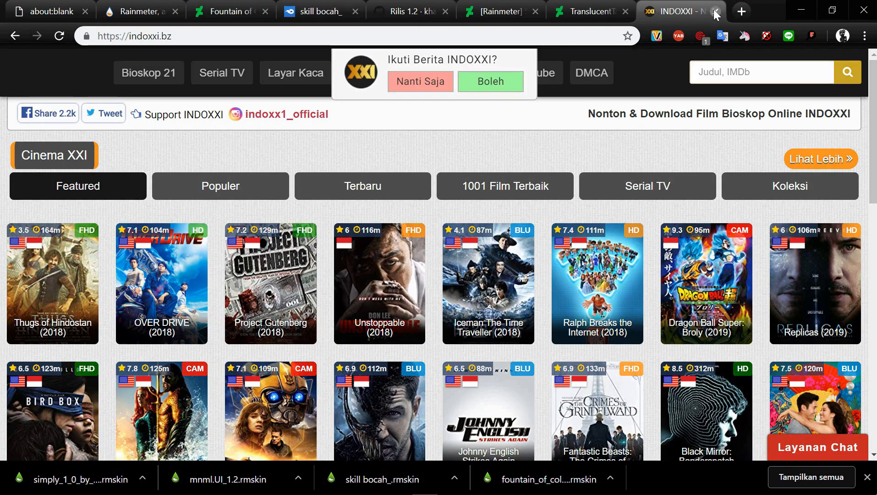
{"action": "left_click", "coordinate": [715, 11]}
{"action": "left_click", "coordinate": [801, 10]}
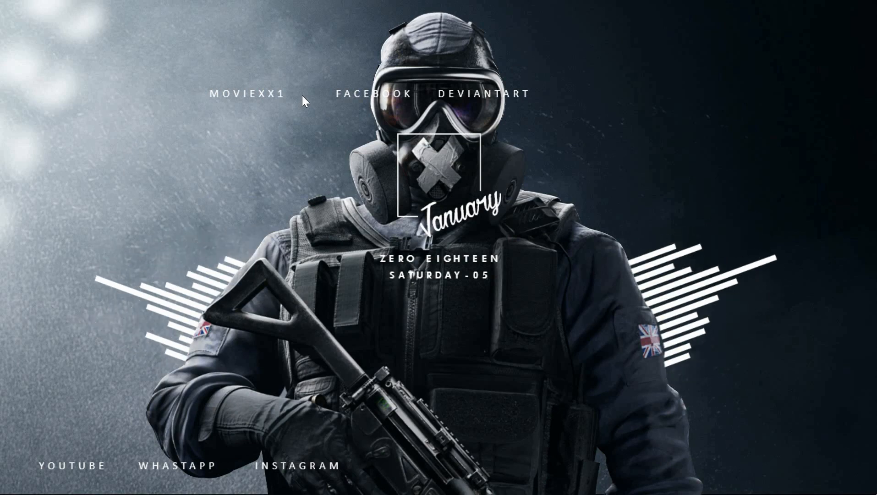
{"action": "left_click_drag", "start_coordinate": [302, 94], "coordinate": [429, 125]}
- Reopen the Rainmeter manager, turn off Keep on screen for the Simply 2 Link.ini skin, and refresh the skin
{"action": "mouse_move", "coordinate": [754, 483]}
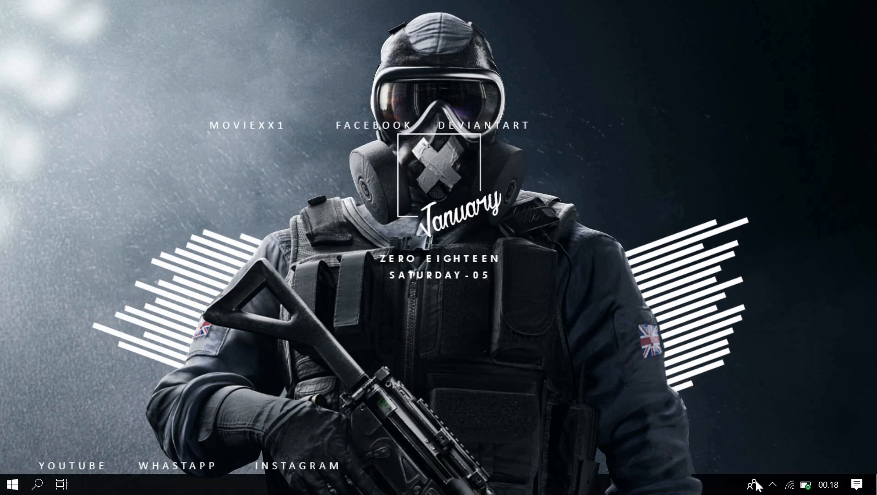
{"action": "left_click", "coordinate": [773, 484]}
{"action": "left_click", "coordinate": [811, 432]}
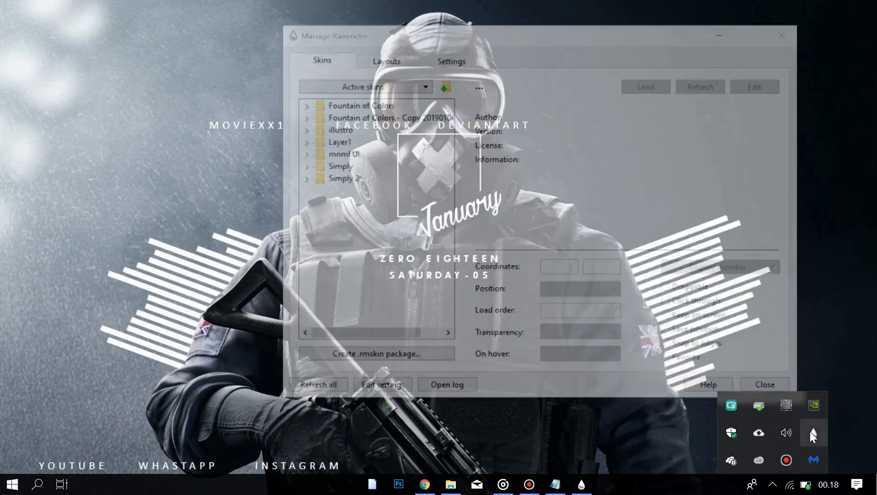
{"action": "left_click", "coordinate": [303, 180]}
{"action": "left_click", "coordinate": [303, 180]}
{"action": "left_click", "coordinate": [303, 179]}
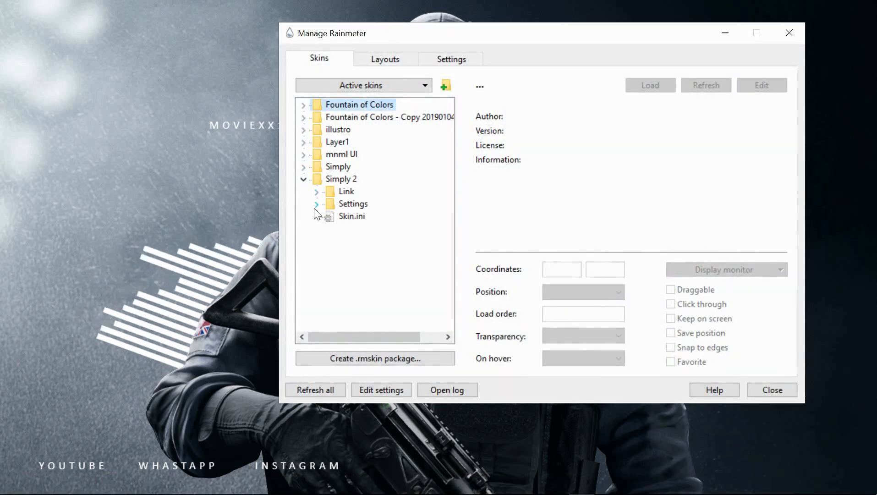
{"action": "left_click", "coordinate": [317, 192]}
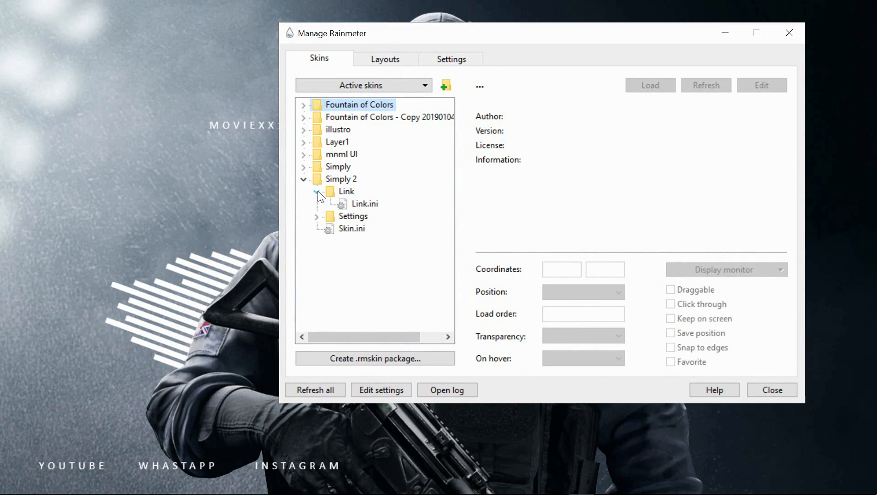
{"action": "left_click", "coordinate": [350, 205]}
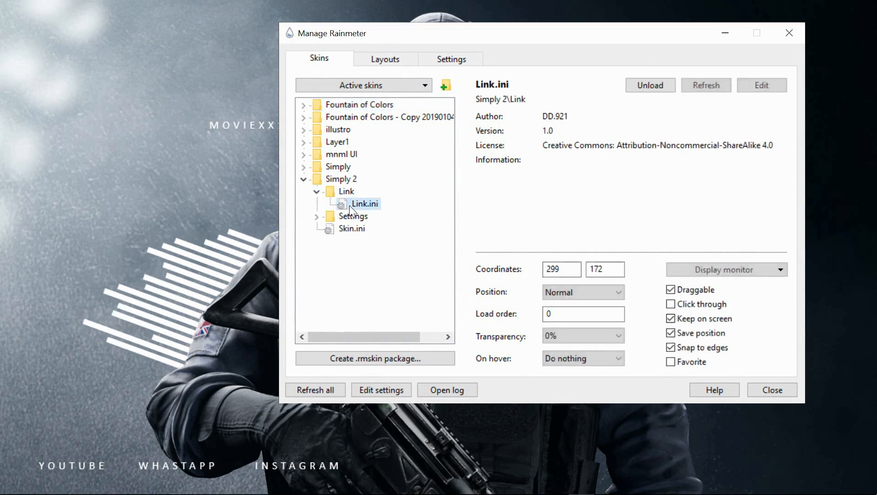
{"action": "left_click", "coordinate": [671, 318]}
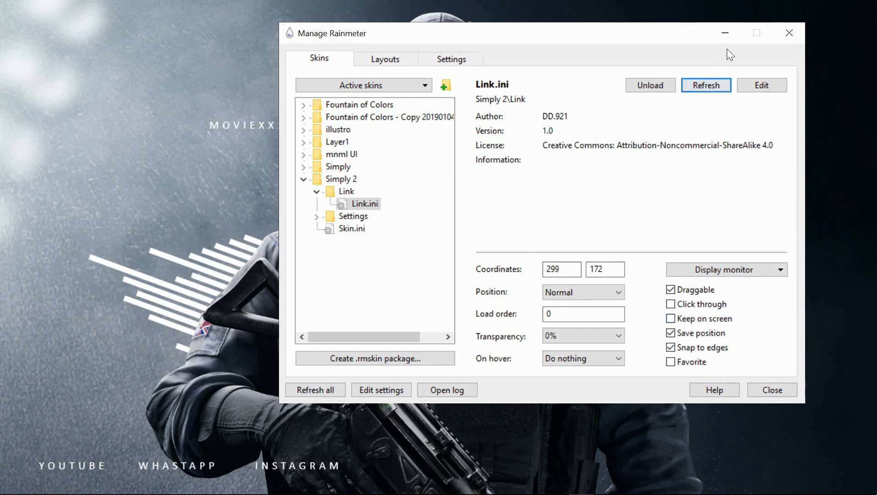
- Place the Simply 2 link bar at the desktop's lower right, level with the YOUTUBE, WHASTAPP and INSTAGRAM bar
{"action": "left_click", "coordinate": [724, 36]}
{"action": "left_click_drag", "start_coordinate": [312, 130], "coordinate": [639, 473]}
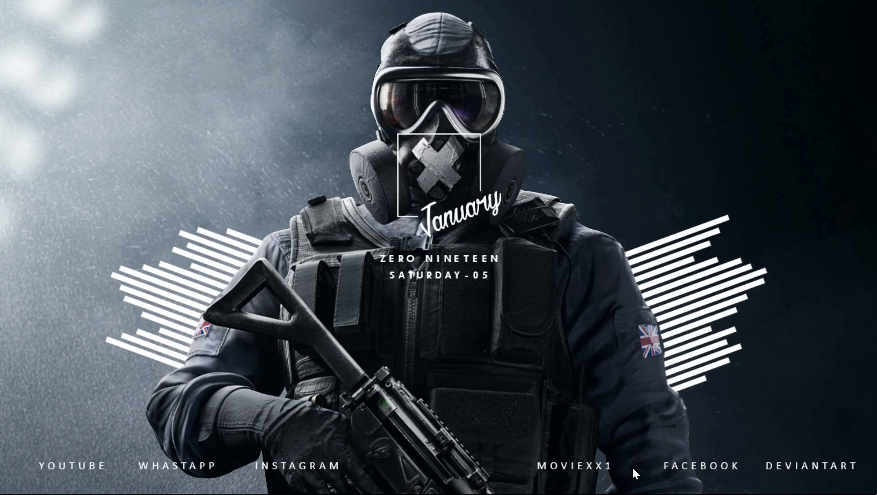
- Reopen the Rainmeter manager, examine the coordinates and display options of the Simply Link.ini skin, and close the manager
{"action": "left_click", "coordinate": [772, 485]}
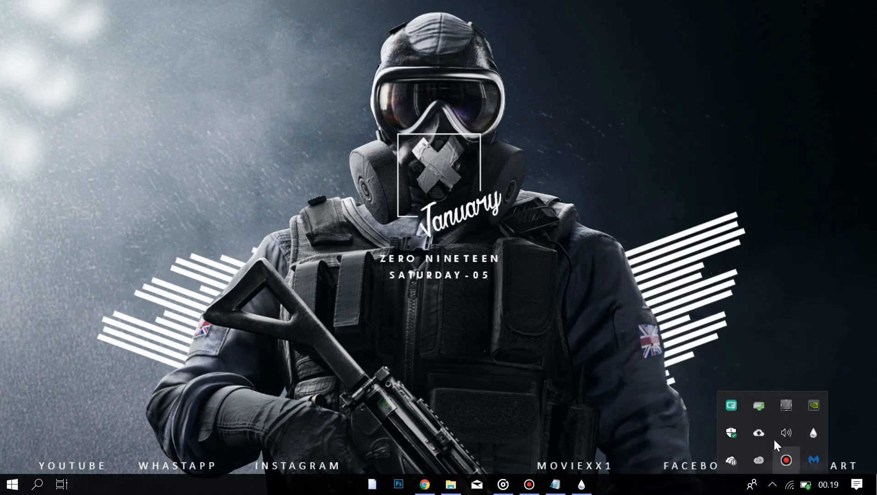
{"action": "left_click", "coordinate": [814, 433]}
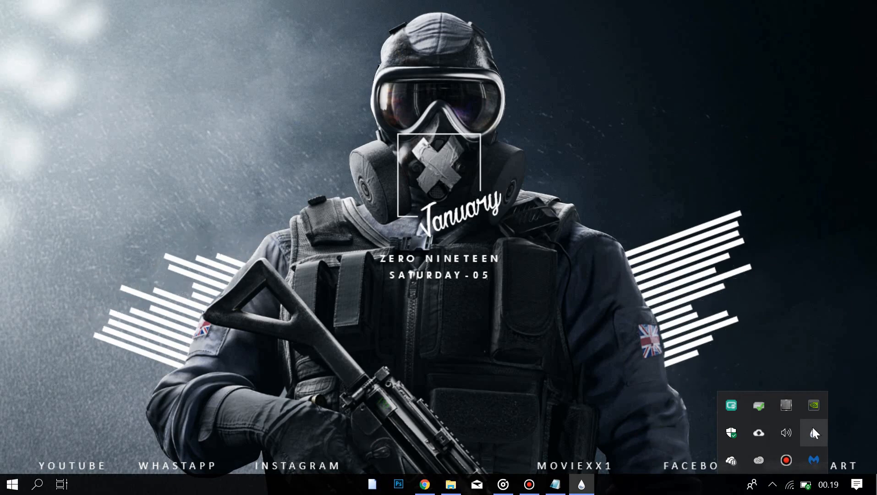
{"action": "left_click", "coordinate": [580, 482]}
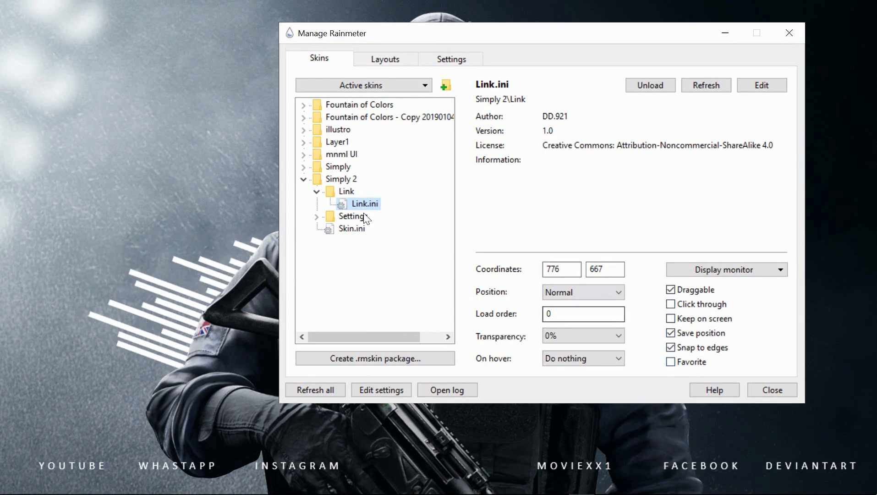
{"action": "left_click", "coordinate": [315, 192]}
{"action": "left_click", "coordinate": [305, 175]}
{"action": "left_click", "coordinate": [305, 169]}
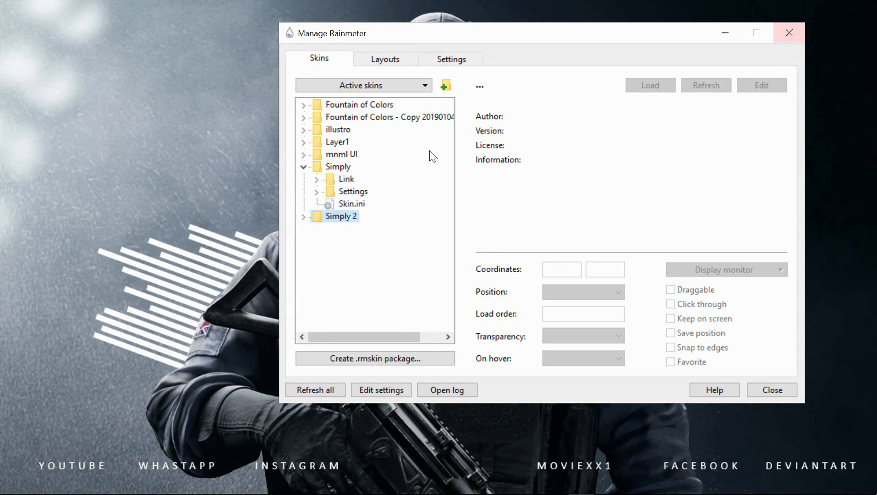
{"action": "left_click", "coordinate": [317, 179]}
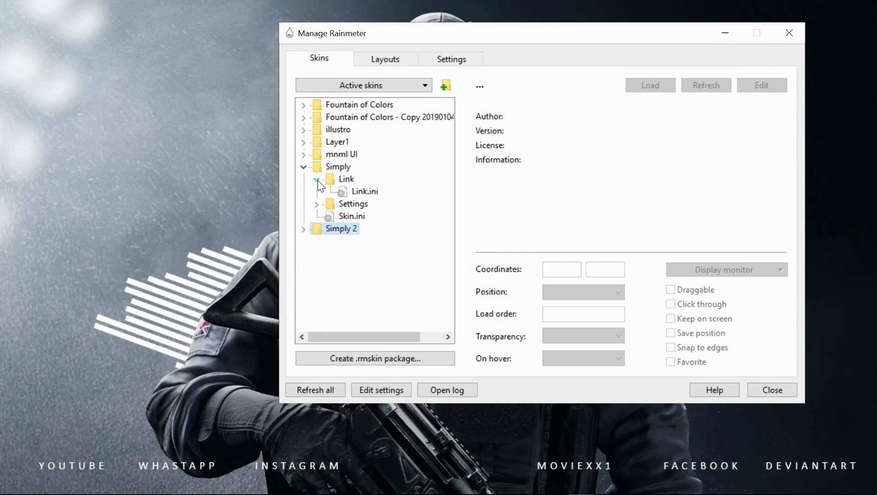
{"action": "left_click", "coordinate": [347, 194]}
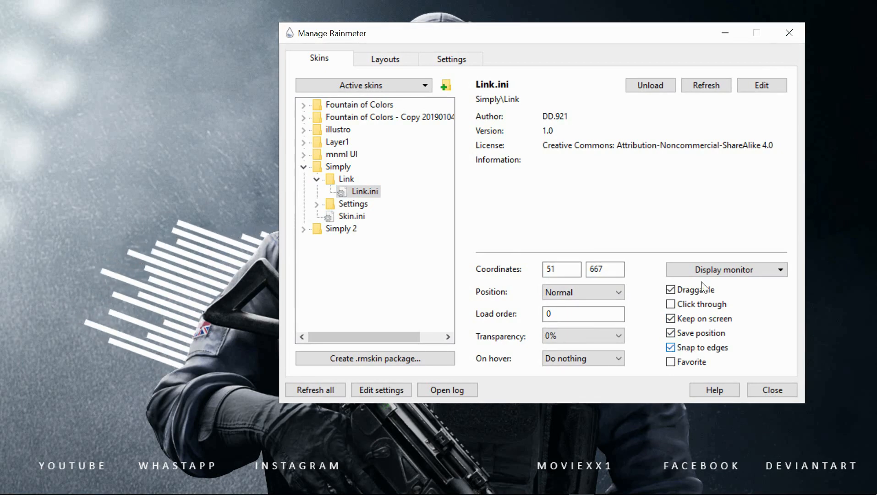
{"action": "left_click", "coordinate": [790, 33]}
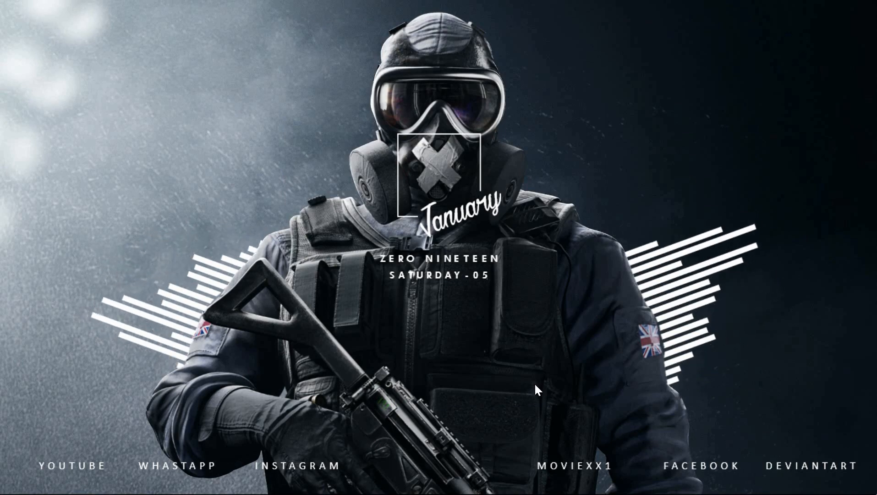
- Switch to Chrome and download the TranslucentTaskbar 1.2 skin from its DeviantArt page into the unduhan folder
{"action": "mouse_move", "coordinate": [448, 489]}
{"action": "left_click", "coordinate": [425, 484]}
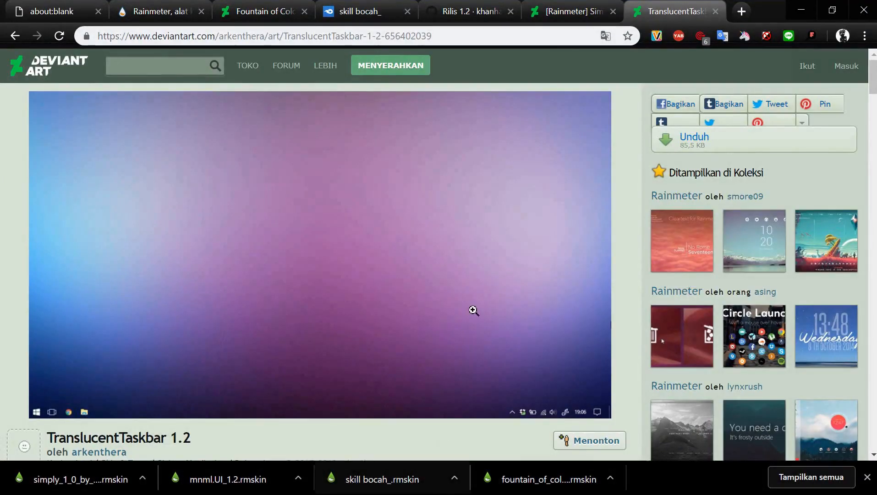
{"action": "left_click", "coordinate": [677, 139]}
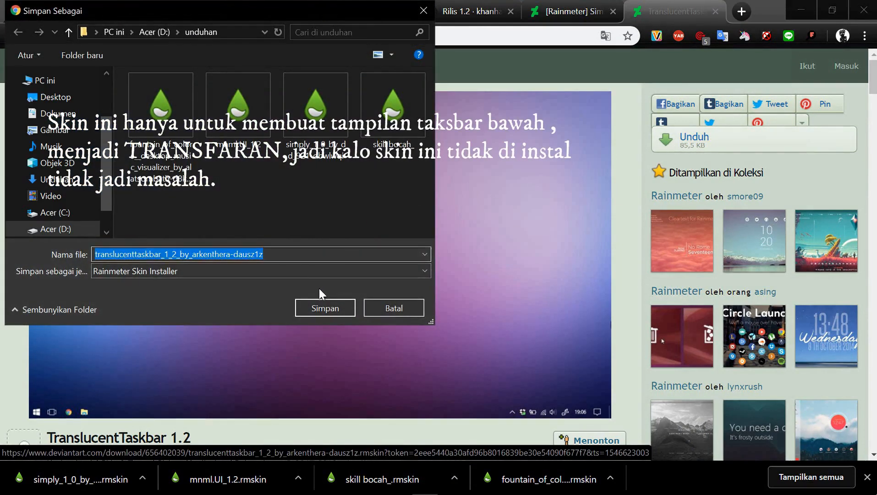
{"action": "left_click", "coordinate": [324, 306]}
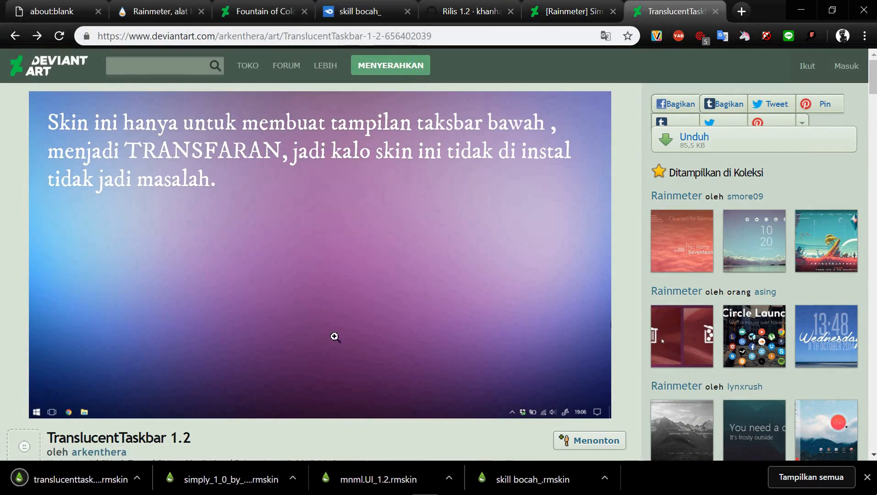
- Show the downloaded TranslucentTaskbar package in its folder, install it with Rainmeter Skin Installer, and close the folder and browser windows
{"action": "left_click", "coordinate": [143, 480]}
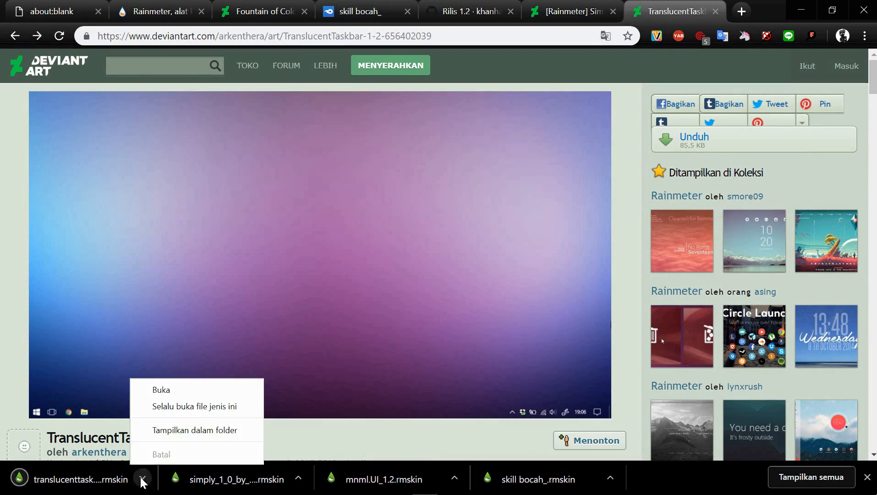
{"action": "left_click", "coordinate": [176, 429]}
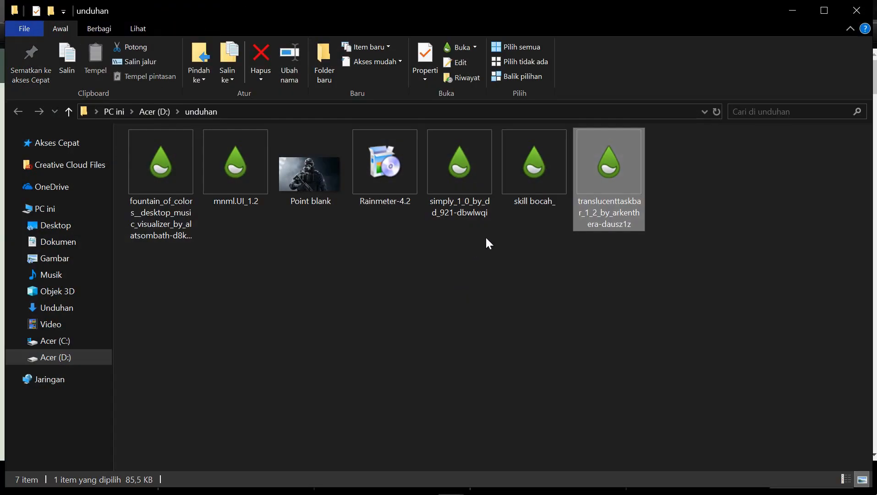
{"action": "double_click", "coordinate": [603, 188]}
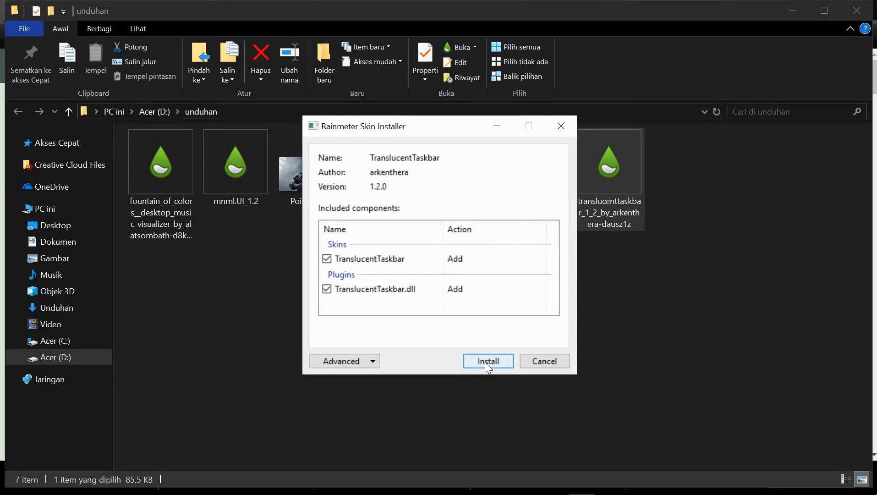
{"action": "left_click", "coordinate": [486, 363]}
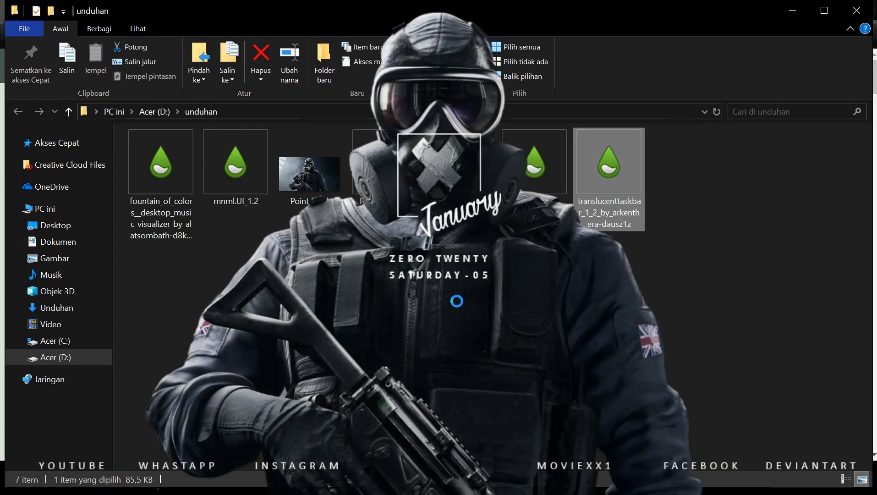
{"action": "left_click", "coordinate": [858, 10]}
{"action": "left_click", "coordinate": [863, 10]}
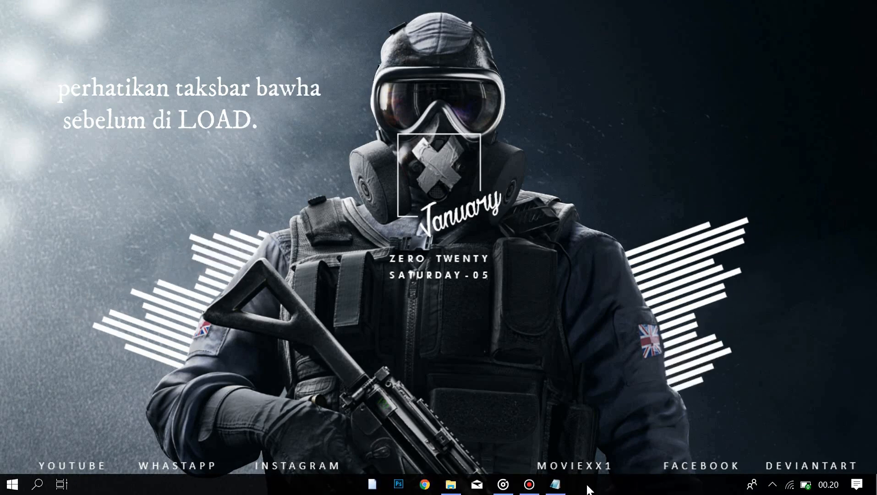
- Reopen the Rainmeter manager and load the TranslucentTaskbar Sample.ini skin
{"action": "left_click", "coordinate": [772, 484]}
{"action": "left_click", "coordinate": [813, 434]}
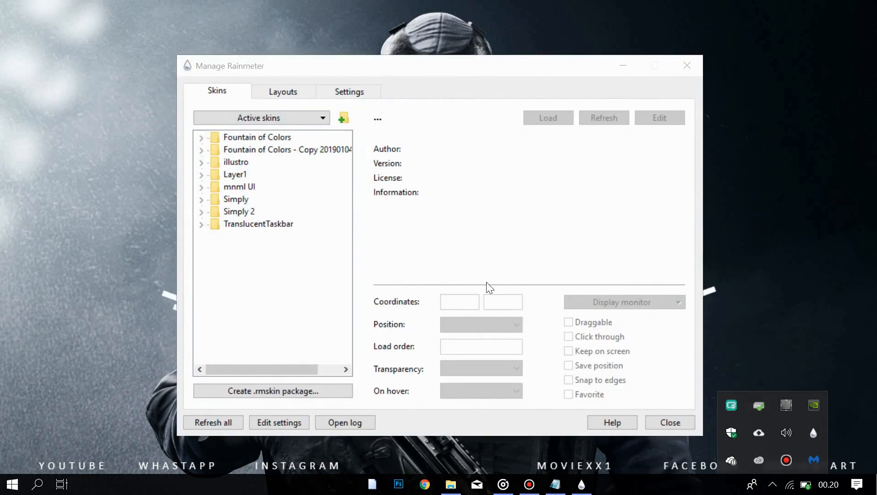
{"action": "left_click", "coordinate": [202, 224]}
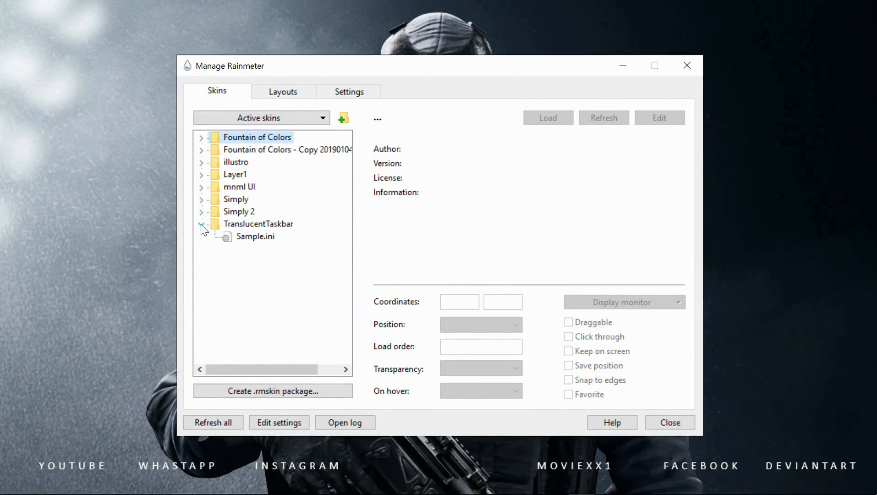
{"action": "left_click", "coordinate": [247, 238]}
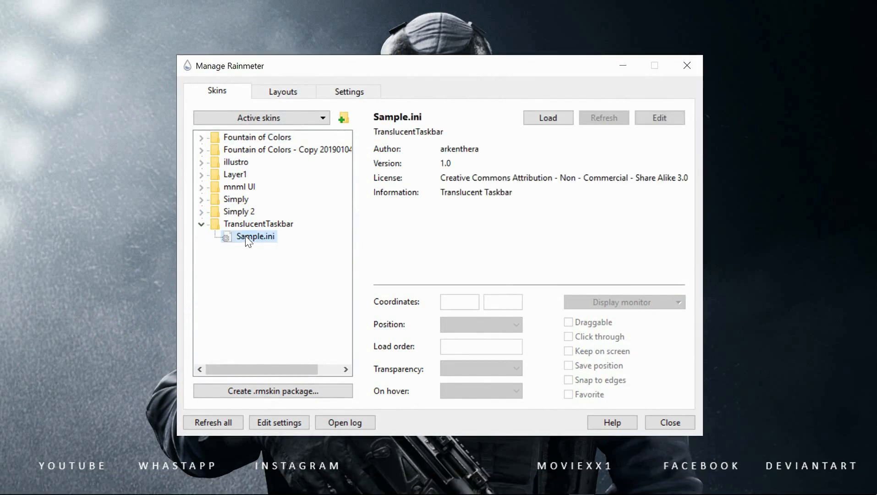
{"action": "left_click", "coordinate": [542, 118]}
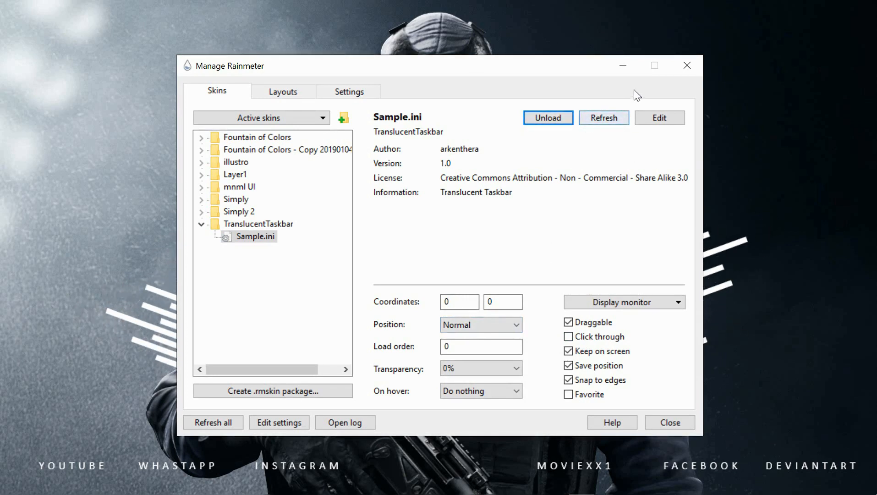
- Try the On desktop position for the TranslucentTaskbar skin, set it back to Normal, and close the Rainmeter manager
{"action": "left_click", "coordinate": [508, 325]}
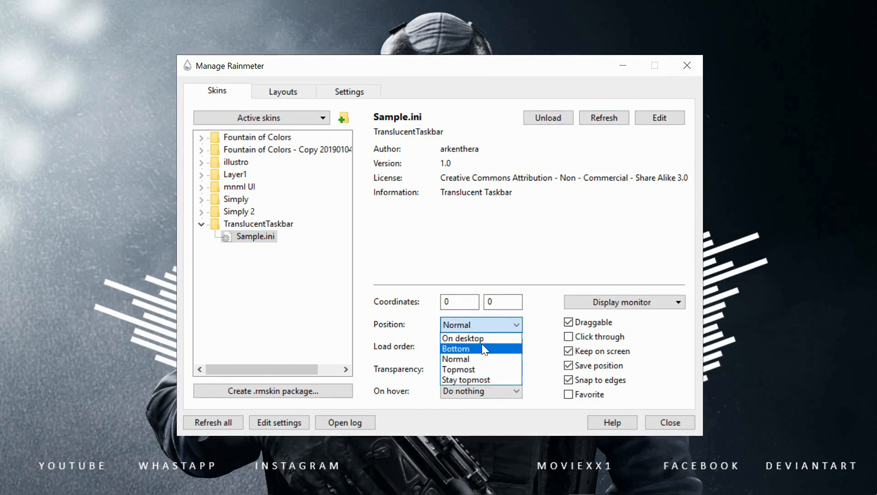
{"action": "left_click", "coordinate": [477, 338]}
{"action": "left_click", "coordinate": [486, 324]}
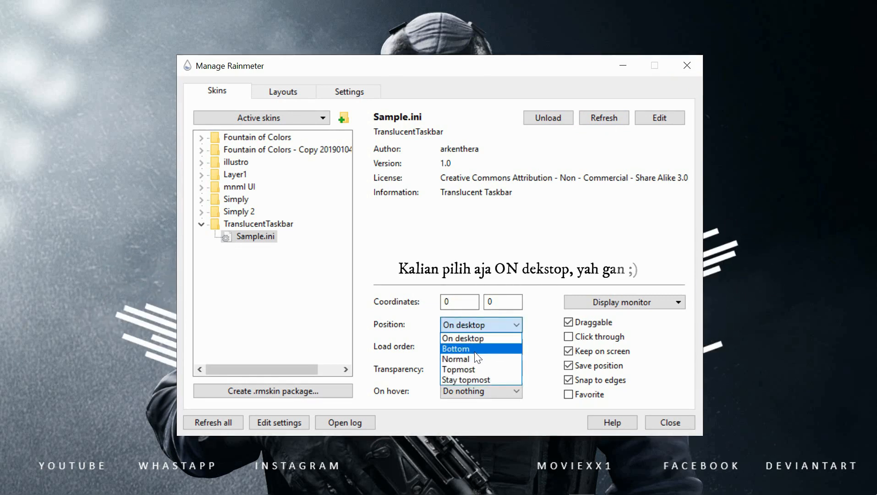
{"action": "left_click", "coordinate": [475, 359]}
{"action": "left_click", "coordinate": [476, 326]}
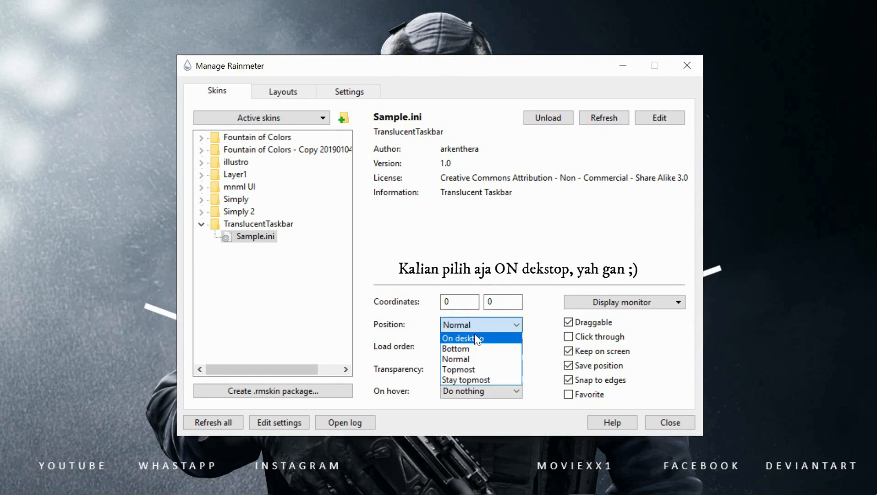
{"action": "left_click", "coordinate": [475, 339]}
{"action": "left_click", "coordinate": [476, 324]}
{"action": "left_click", "coordinate": [472, 359]}
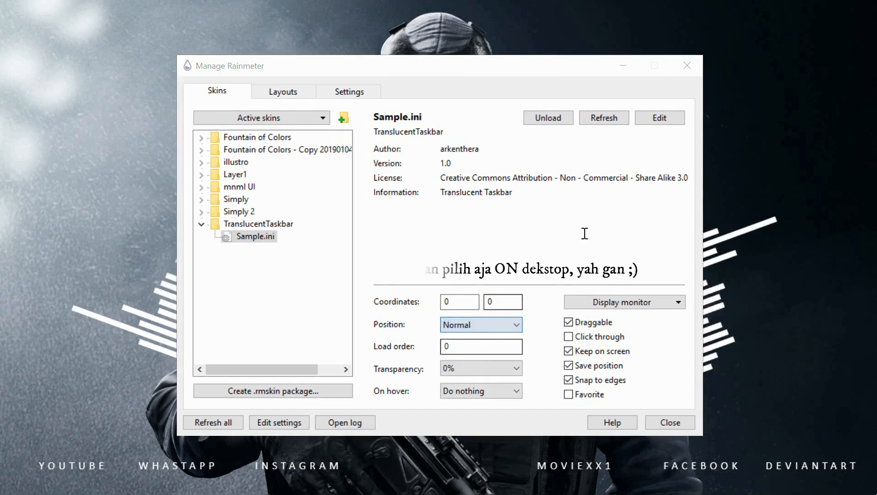
{"action": "left_click", "coordinate": [688, 65]}
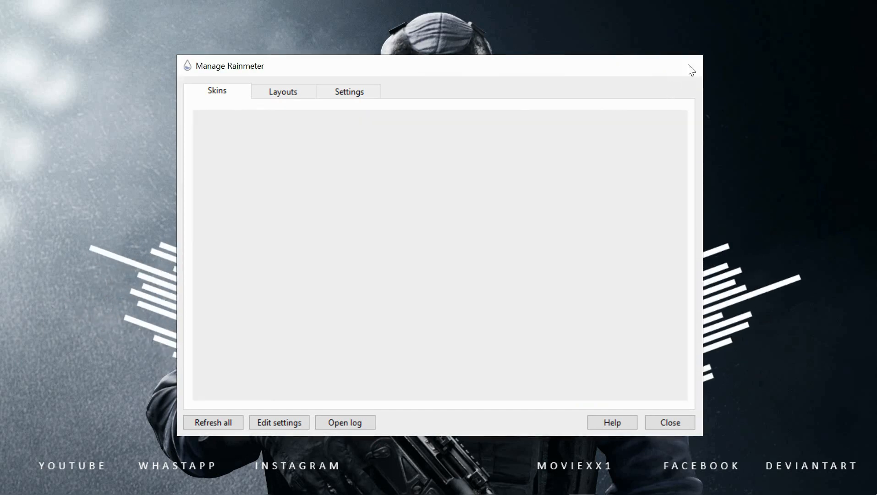